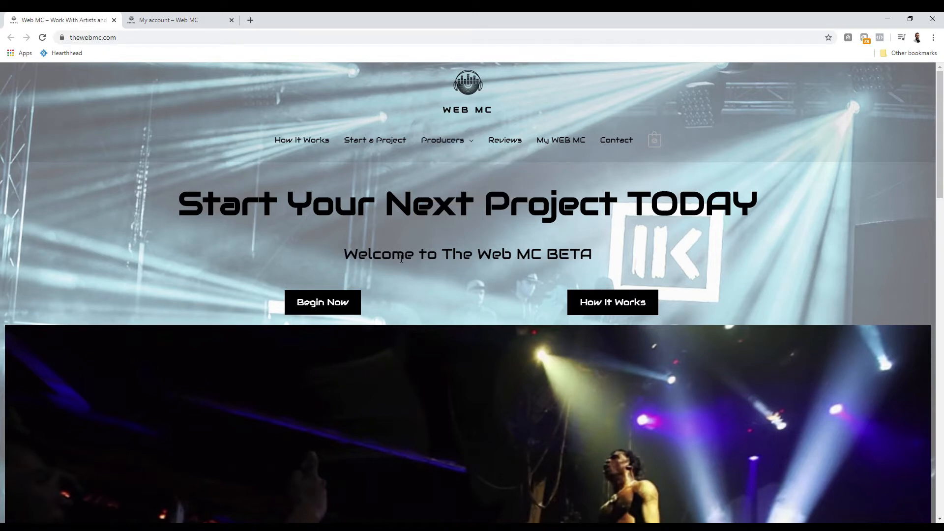
Look over the Web MC home page and open the Become a Producer page
{"action": "scroll", "coordinate": [402, 260], "scroll_direction": "down", "scroll_amount": 15}
{"action": "scroll", "coordinate": [371, 319], "scroll_direction": "up", "scroll_amount": 10}
{"action": "scroll", "coordinate": [371, 323], "scroll_direction": "up", "scroll_amount": 5}
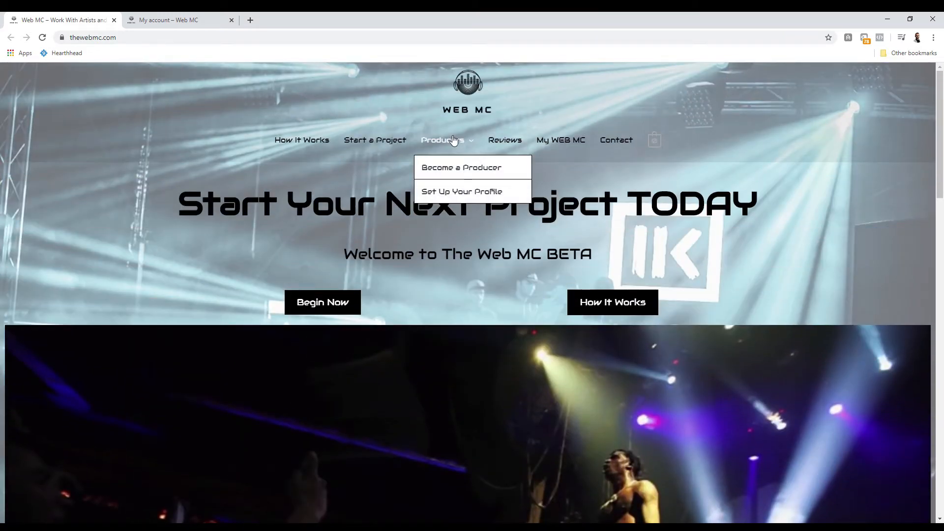
{"action": "left_click", "coordinate": [461, 169]}
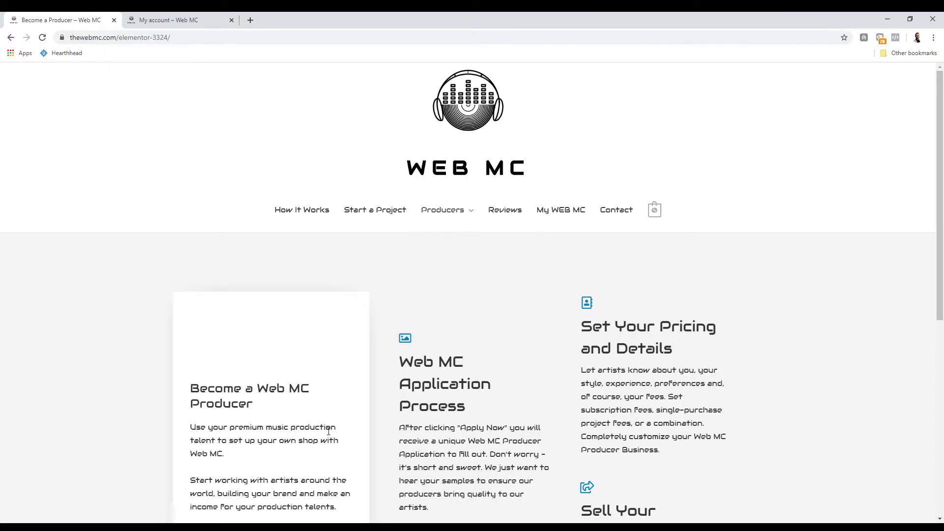
Read the Become a Web MC Producer instructions, including the alternative e-mail contact for requesting an application
{"action": "scroll", "coordinate": [522, 391], "scroll_direction": "down", "scroll_amount": 4}
{"action": "scroll", "coordinate": [522, 391], "scroll_direction": "up", "scroll_amount": 1}
{"action": "scroll", "coordinate": [656, 351], "scroll_direction": "down", "scroll_amount": 2}
{"action": "scroll", "coordinate": [390, 264], "scroll_direction": "up", "scroll_amount": 2}
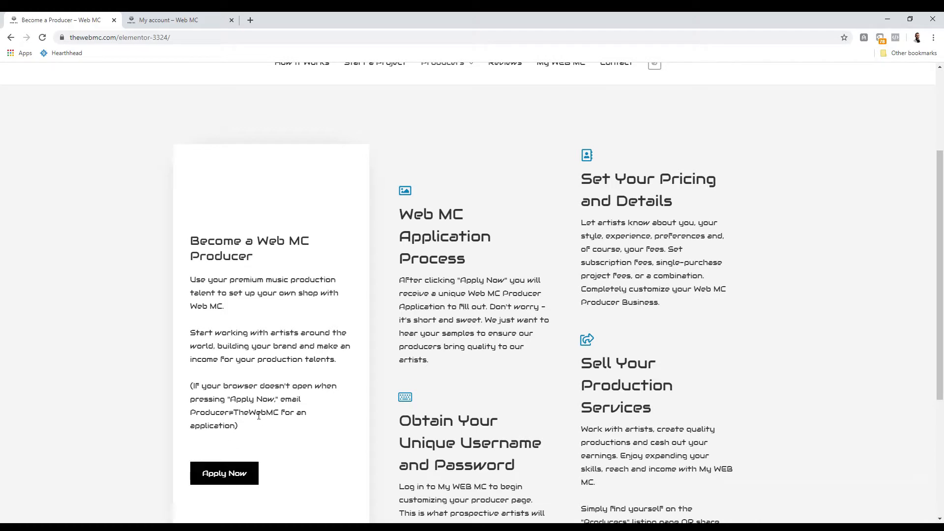
{"action": "left_click_drag", "start_coordinate": [191, 415], "coordinate": [283, 418]}
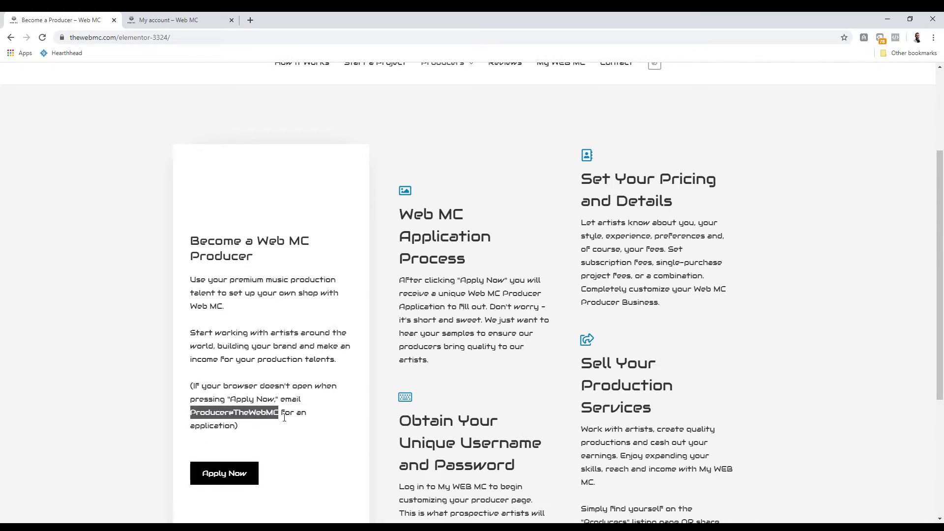
{"action": "left_click", "coordinate": [312, 411]}
{"action": "scroll", "coordinate": [406, 410], "scroll_direction": "up", "scroll_amount": 3}
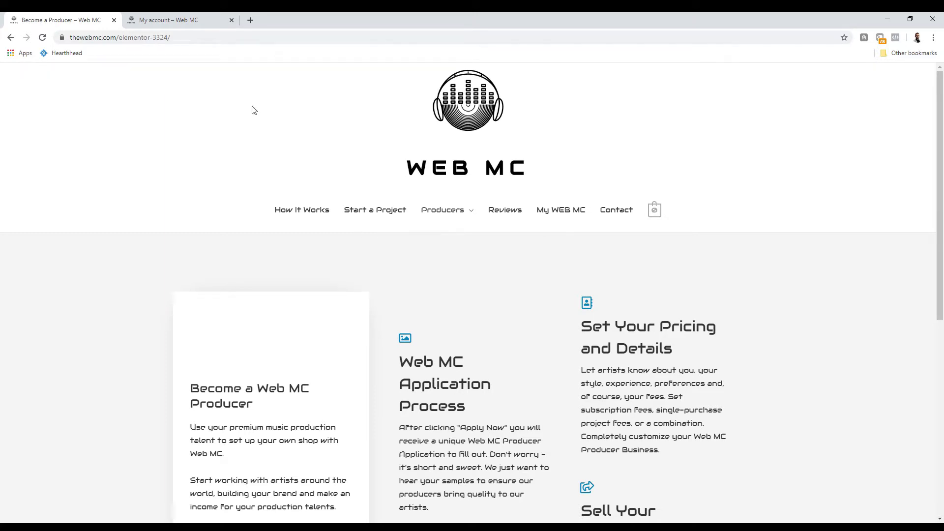
Switch to the My account page and view its Login and Register forms
{"action": "left_click", "coordinate": [172, 22]}
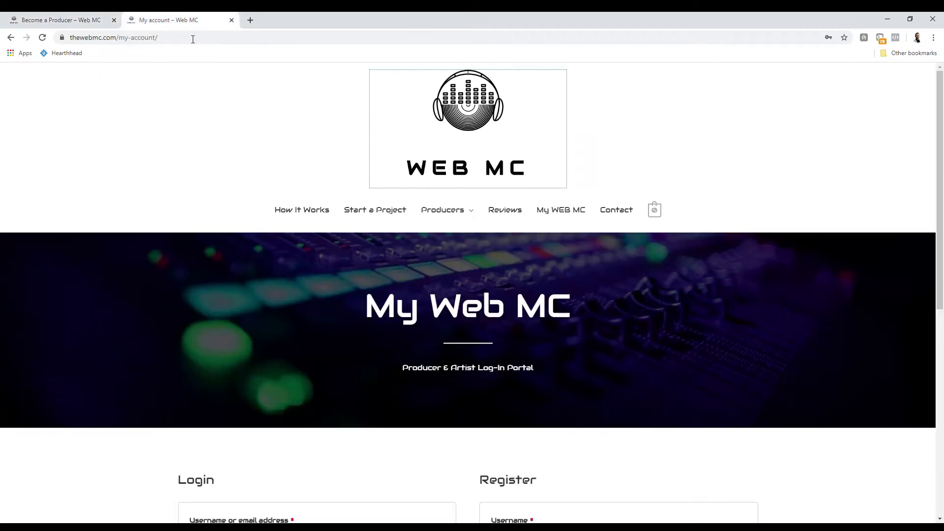
{"action": "key", "text": "ctrl+shift+Tab"}
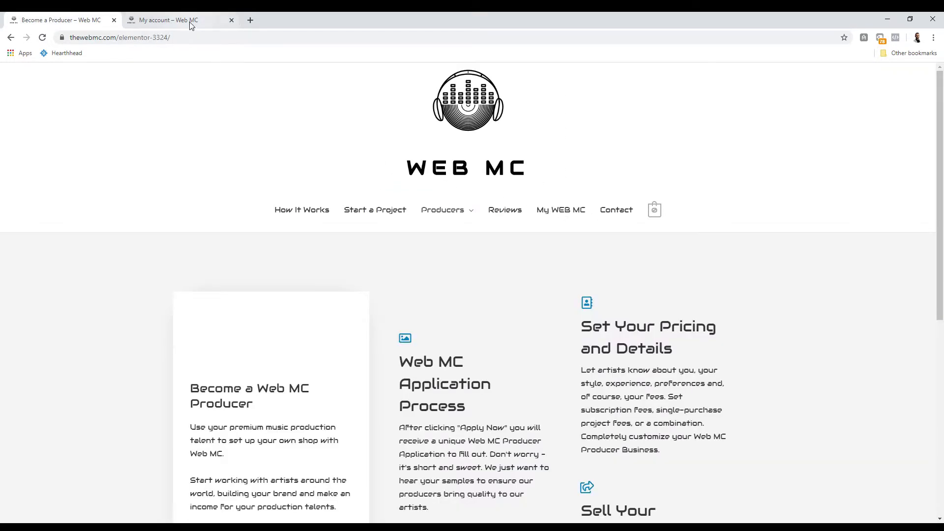
{"action": "key", "text": "ctrl+Tab"}
{"action": "scroll", "coordinate": [325, 236], "scroll_direction": "down", "scroll_amount": 4}
{"action": "scroll", "coordinate": [337, 246], "scroll_direction": "up", "scroll_amount": 4}
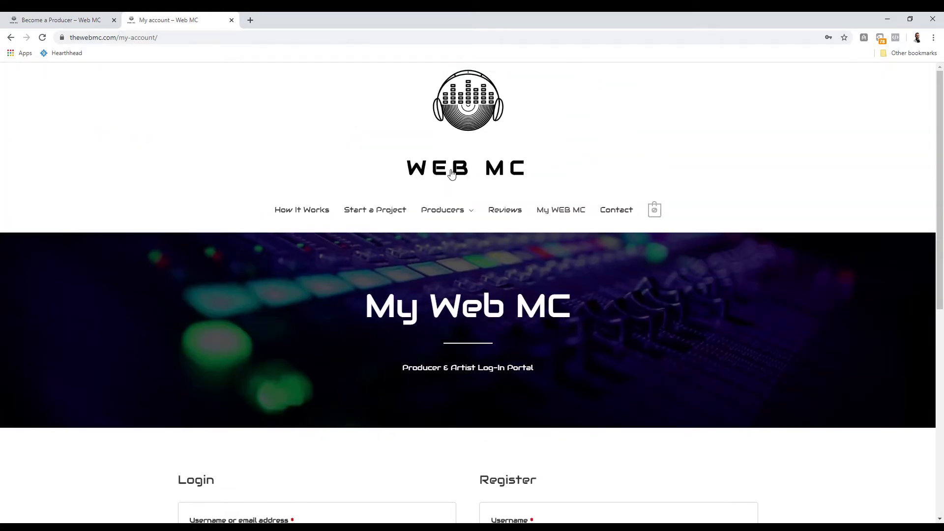
{"action": "scroll", "coordinate": [501, 266], "scroll_direction": "down", "scroll_amount": 3}
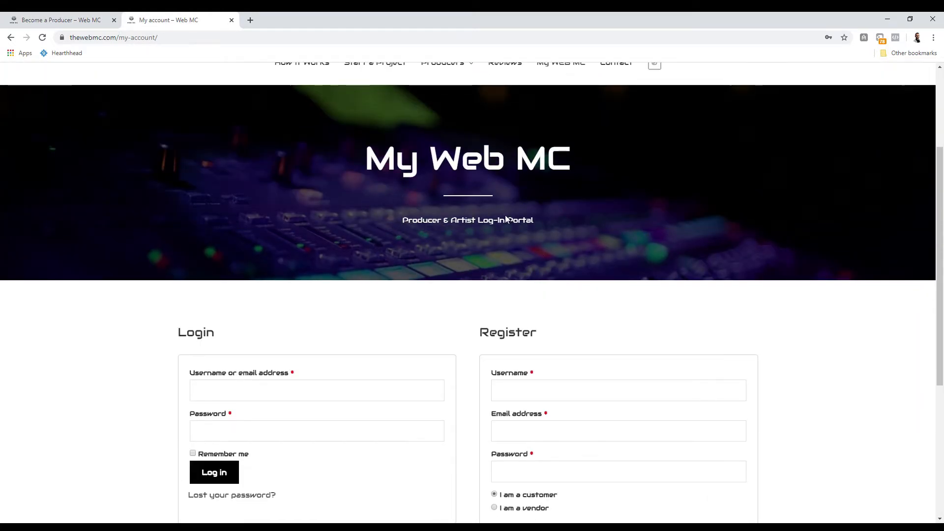
{"action": "scroll", "coordinate": [531, 217], "scroll_direction": "down", "scroll_amount": 2}
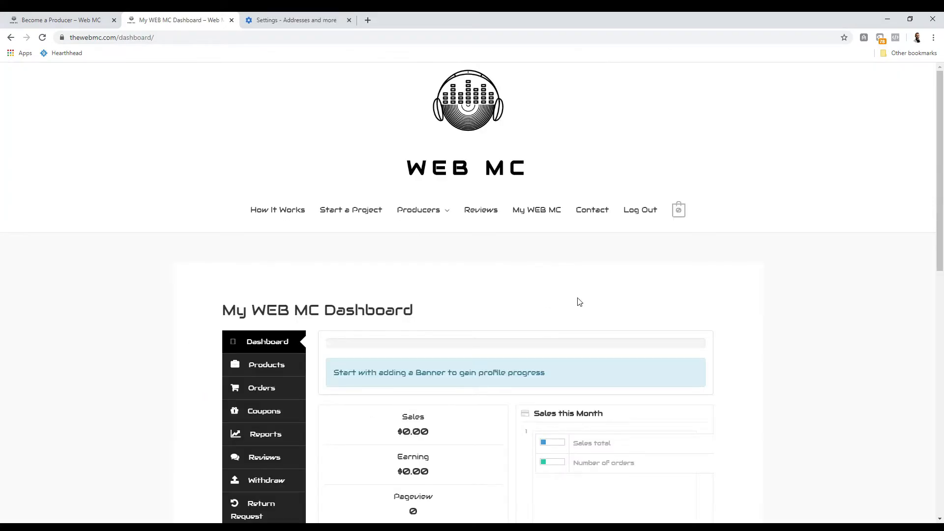
Examine the My WEB MC Dashboard's sales, earning, pageview and order figures, plus its reviews, products and announcement sections
{"action": "scroll", "coordinate": [366, 349], "scroll_direction": "down", "scroll_amount": 2}
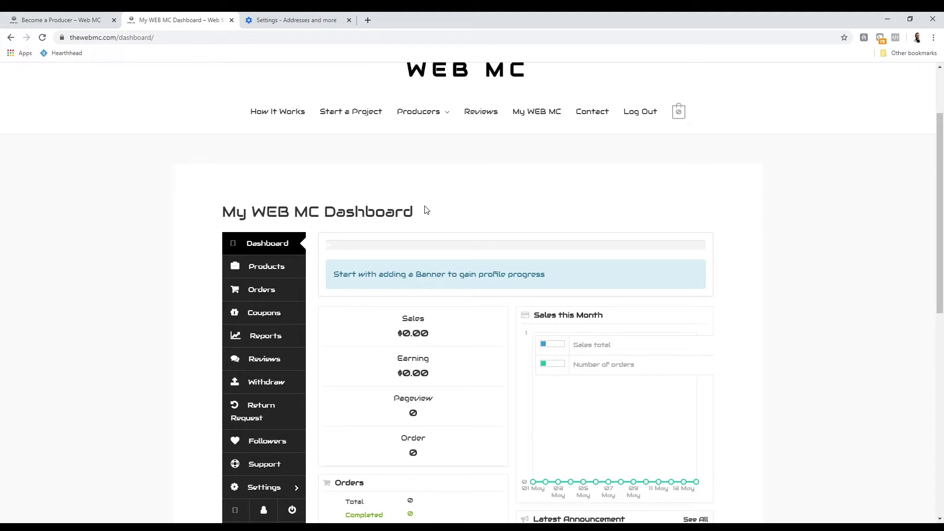
{"action": "scroll", "coordinate": [384, 266], "scroll_direction": "down", "scroll_amount": 3}
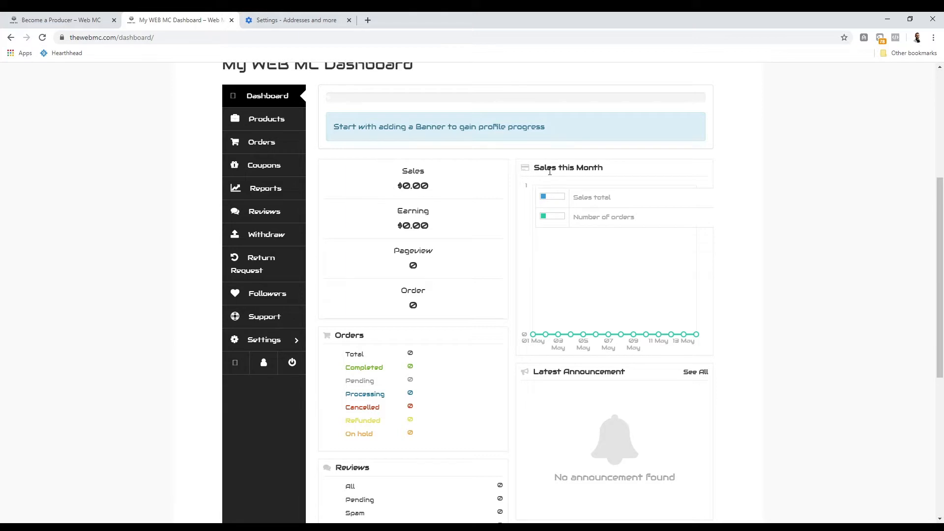
{"action": "left_click_drag", "start_coordinate": [396, 187], "coordinate": [443, 185]}
{"action": "left_click", "coordinate": [409, 230]}
{"action": "left_click_drag", "start_coordinate": [398, 229], "coordinate": [424, 228]}
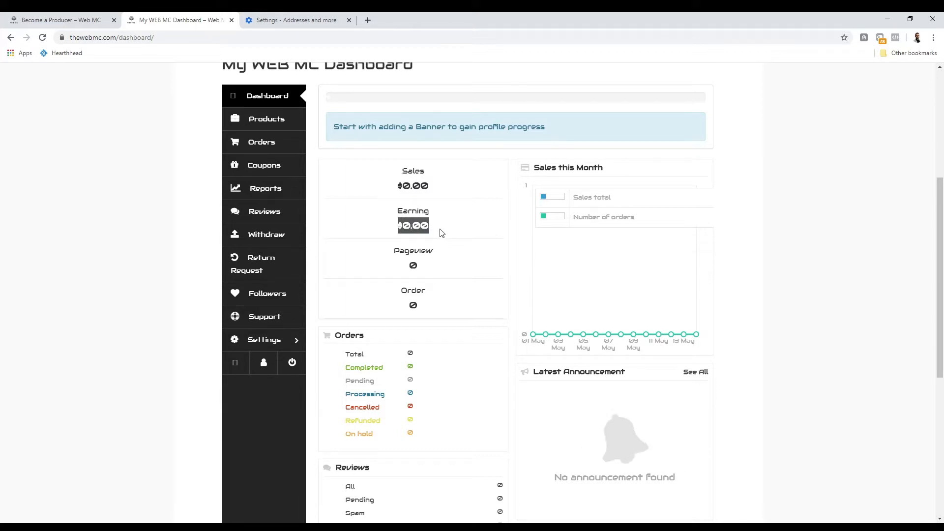
{"action": "left_click", "coordinate": [439, 231]}
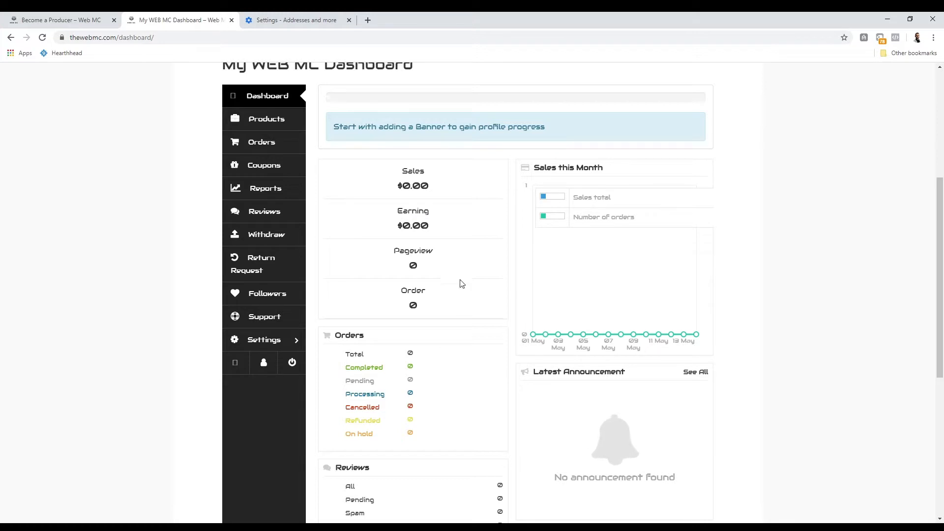
{"action": "double_click", "coordinate": [413, 265]}
{"action": "left_click", "coordinate": [439, 289]}
{"action": "double_click", "coordinate": [415, 309]}
{"action": "left_click", "coordinate": [420, 308]}
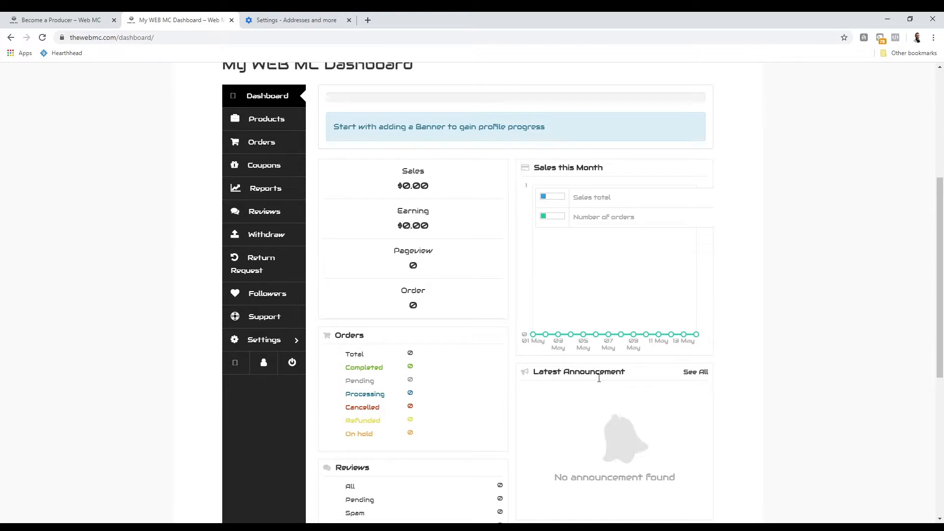
{"action": "scroll", "coordinate": [511, 433], "scroll_direction": "down", "scroll_amount": 2}
{"action": "scroll", "coordinate": [492, 427], "scroll_direction": "down", "scroll_amount": 1}
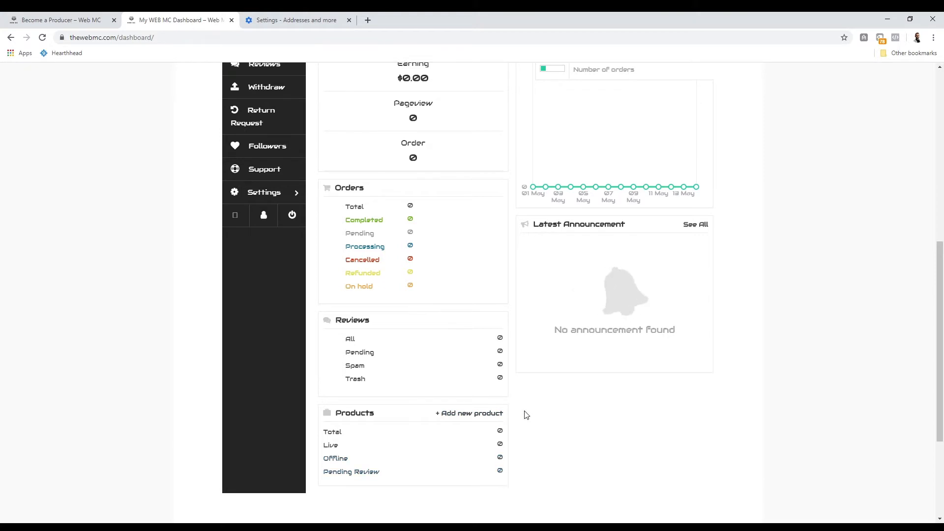
Start a new product from the dashboard's Products page and name it Custom Instrumental Package
{"action": "scroll", "coordinate": [522, 417], "scroll_direction": "up", "scroll_amount": 5}
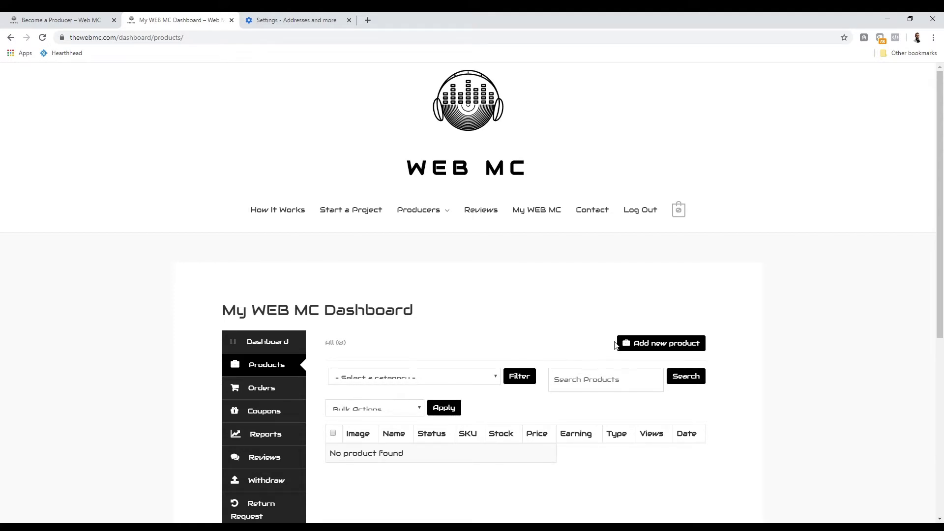
{"action": "left_click", "coordinate": [659, 348]}
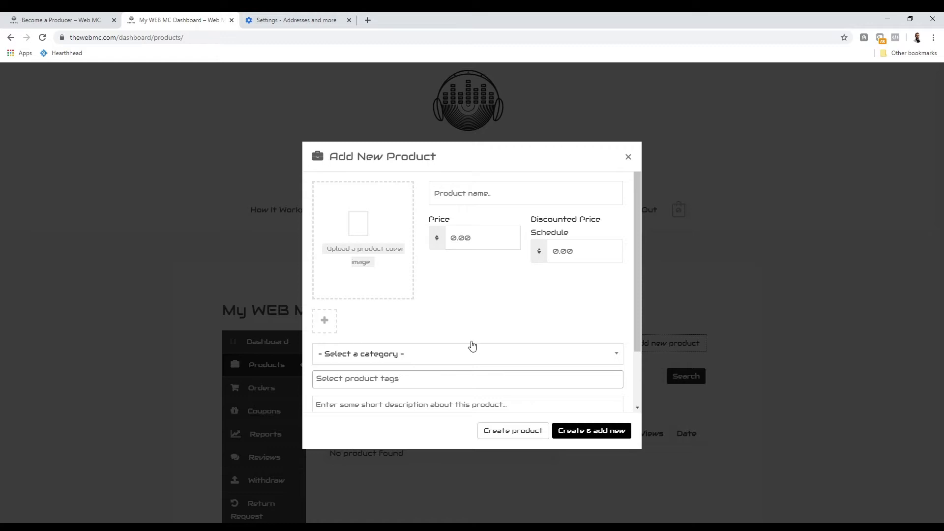
{"action": "left_click", "coordinate": [466, 201]}
{"action": "type", "text": "Custom Instrumental Package"}
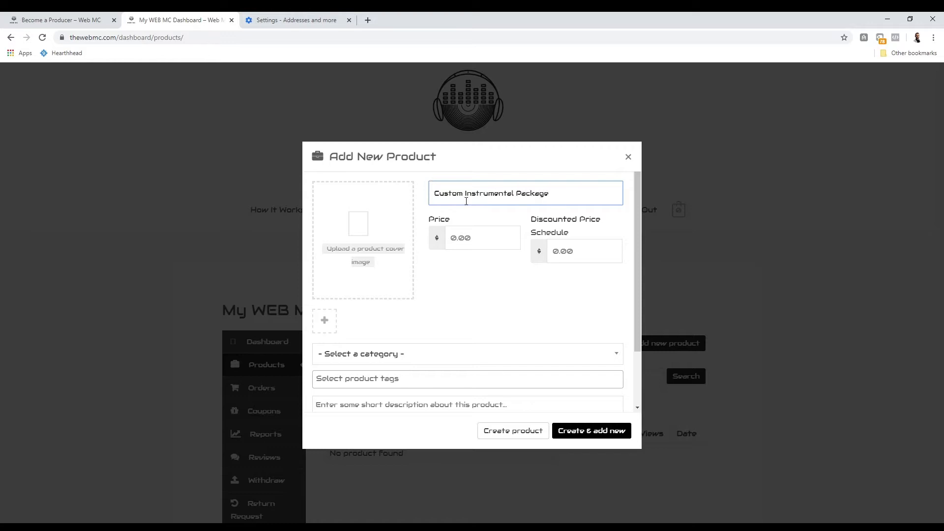
{"action": "left_click", "coordinate": [485, 305]}
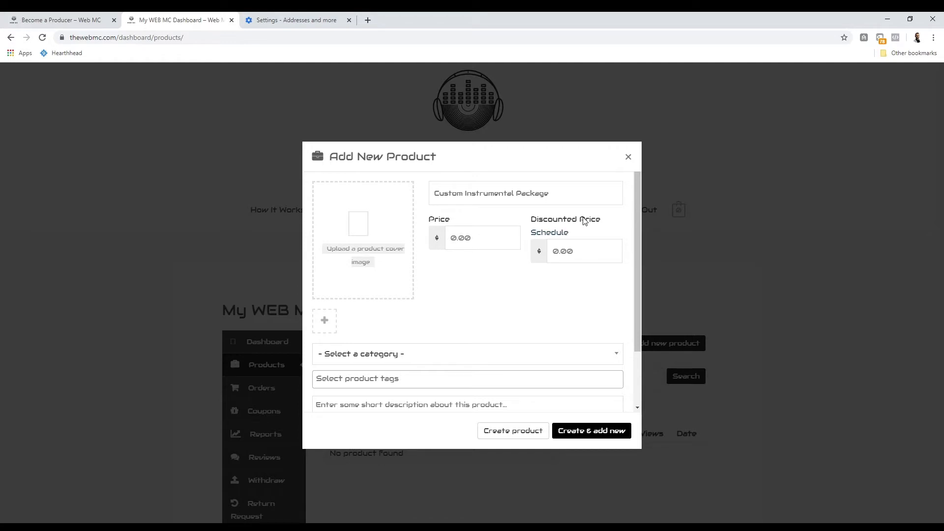
Set the new product's price to $250 and its discounted price to $199
{"action": "left_click", "coordinate": [481, 239]}
{"action": "type", "text": "250"}
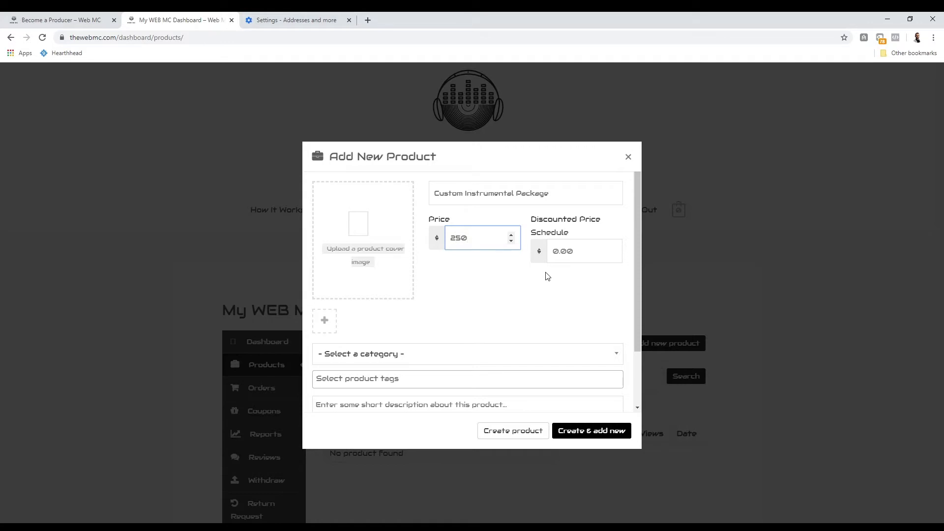
{"action": "left_click", "coordinate": [569, 255]}
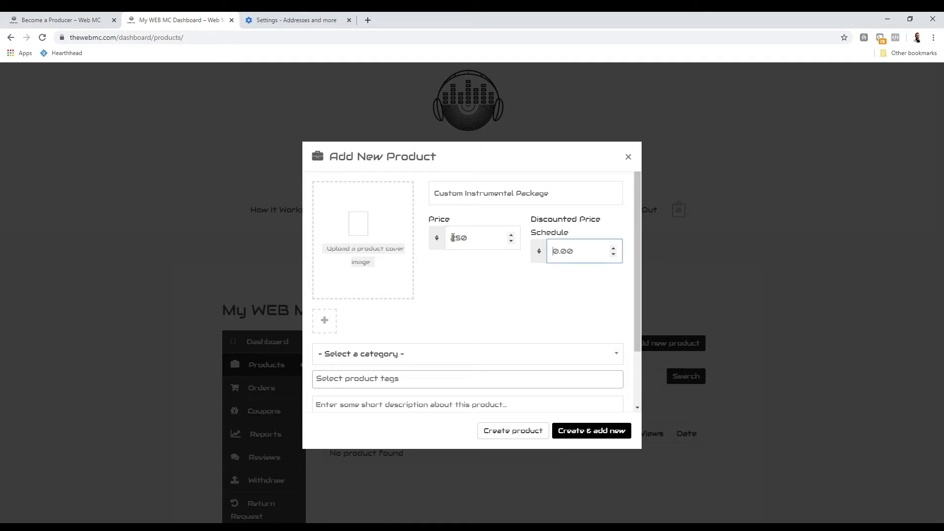
{"action": "type", "text": "199"}
{"action": "left_click", "coordinate": [565, 279]}
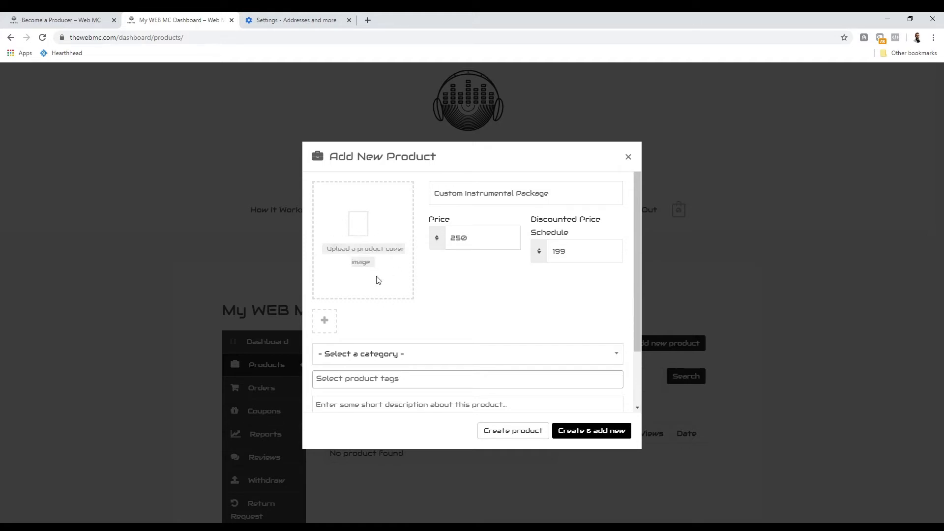
Review the available product categories and assign the product to Custom Production Packages
{"action": "left_click", "coordinate": [397, 358]}
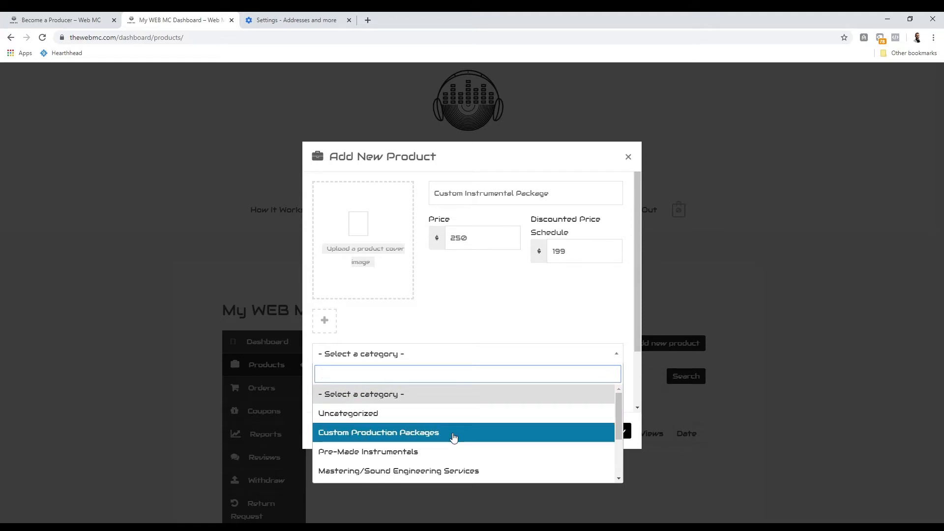
{"action": "scroll", "coordinate": [407, 450], "scroll_direction": "down", "scroll_amount": 1}
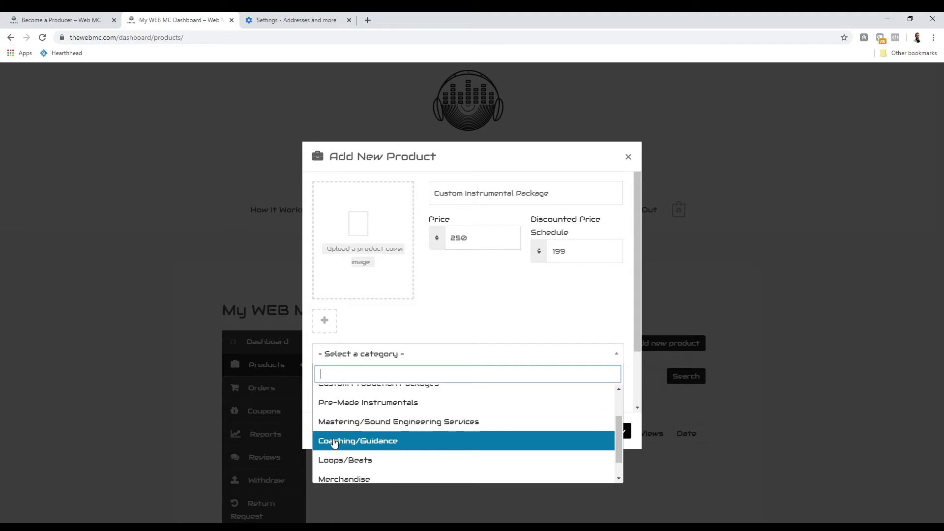
{"action": "scroll", "coordinate": [370, 458], "scroll_direction": "down", "scroll_amount": 1}
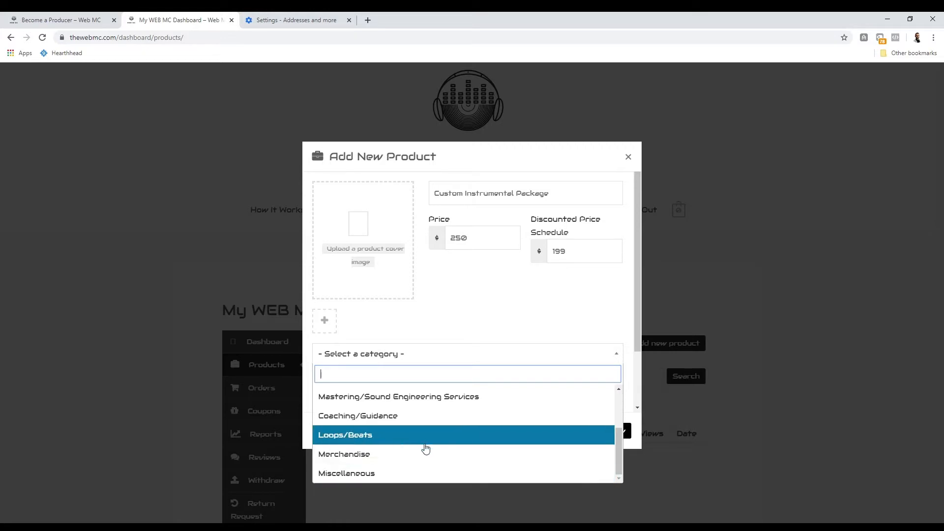
{"action": "scroll", "coordinate": [426, 449], "scroll_direction": "up", "scroll_amount": 3}
{"action": "left_click", "coordinate": [416, 434]}
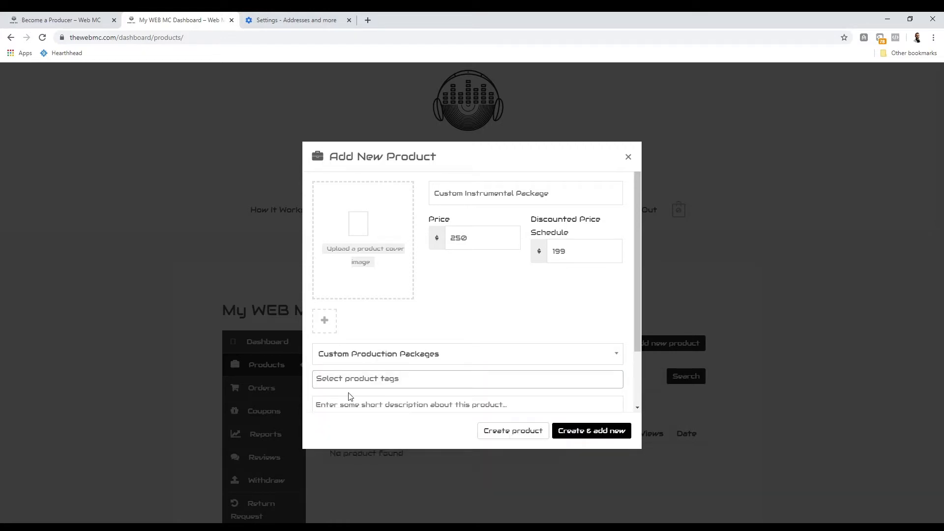
Enter the short description "Work with me 1 on 1 to produce 3 instrumentals from scratch" and create the product
{"action": "left_click", "coordinate": [357, 406]}
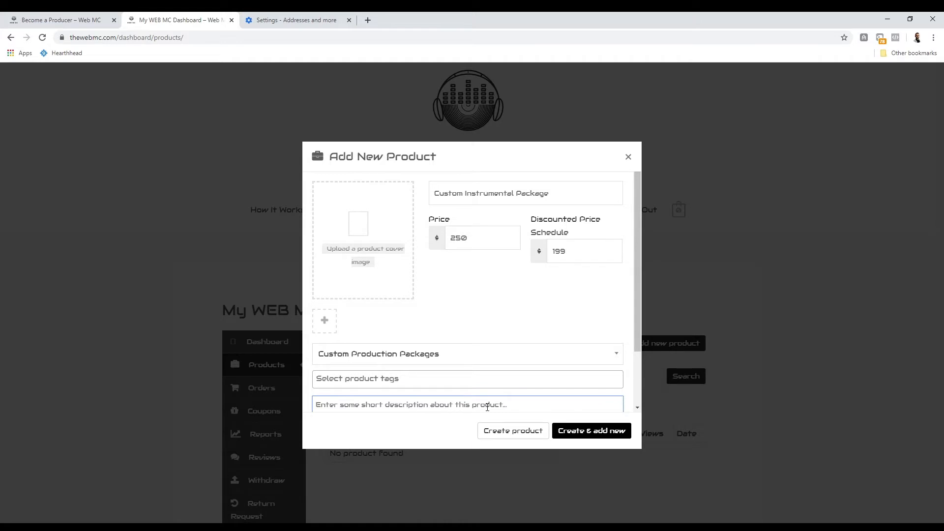
{"action": "type", "text": "W"}
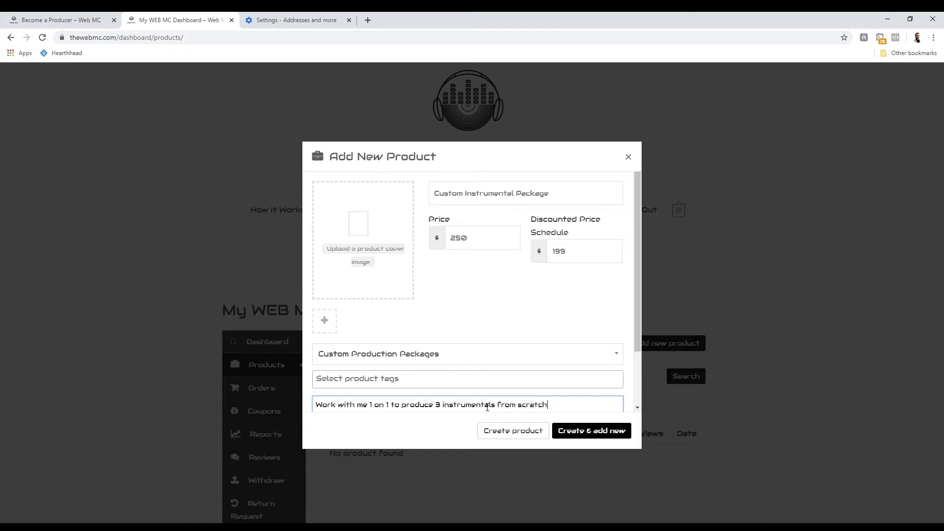
{"action": "left_click", "coordinate": [520, 432]}
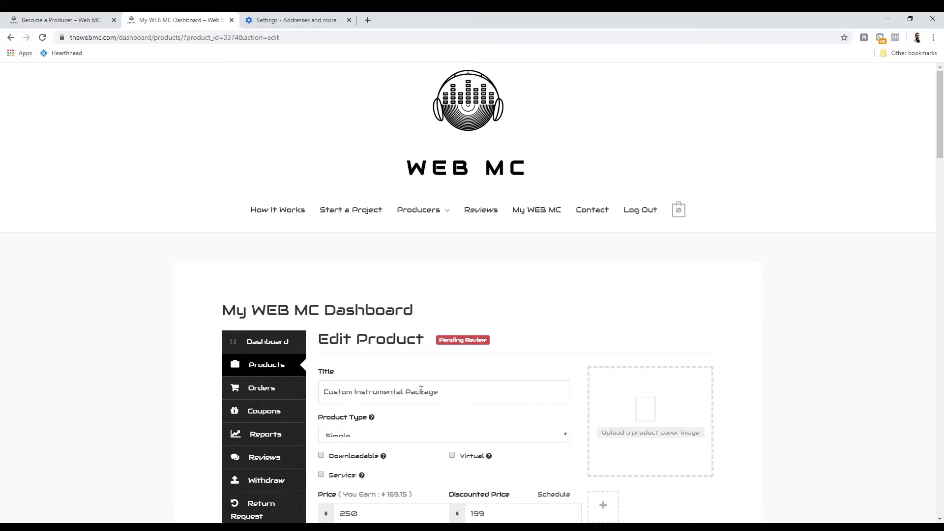
Change the Custom Instrumental Package's product type to Variable and look over its description, inventory and add-on options
{"action": "scroll", "coordinate": [453, 394], "scroll_direction": "down", "scroll_amount": 2}
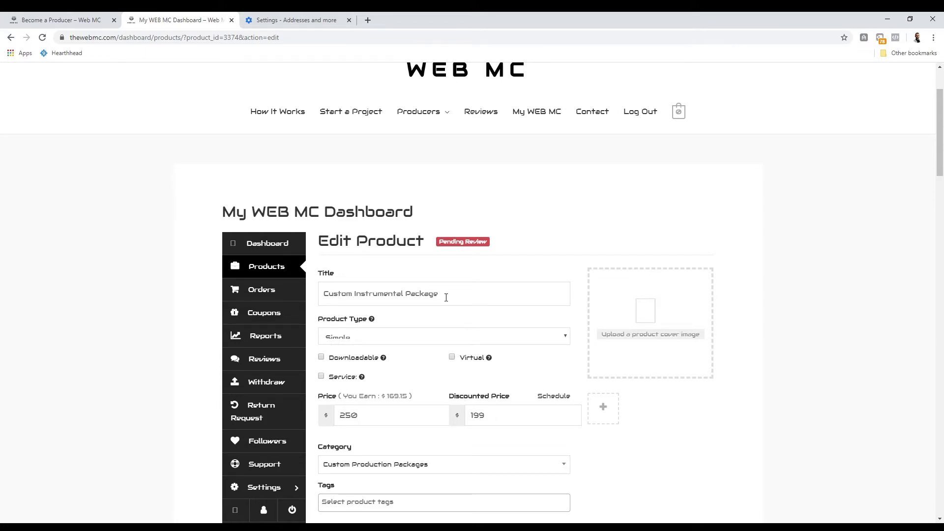
{"action": "scroll", "coordinate": [451, 401], "scroll_direction": "down", "scroll_amount": 3}
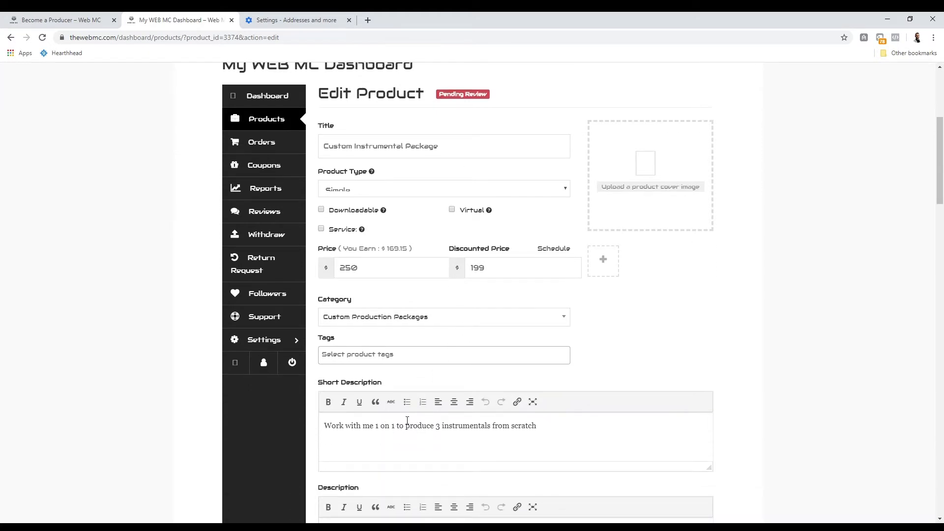
{"action": "scroll", "coordinate": [491, 435], "scroll_direction": "up", "scroll_amount": 3}
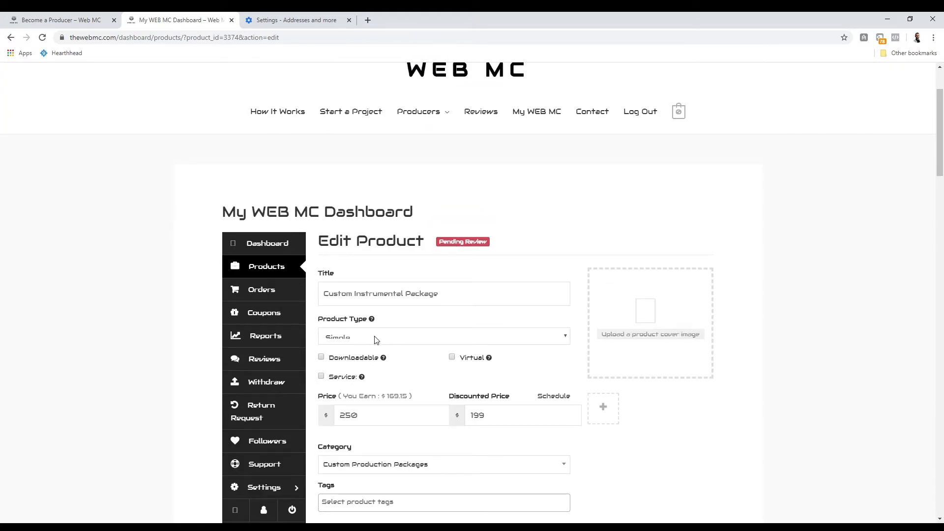
{"action": "left_click", "coordinate": [360, 359]}
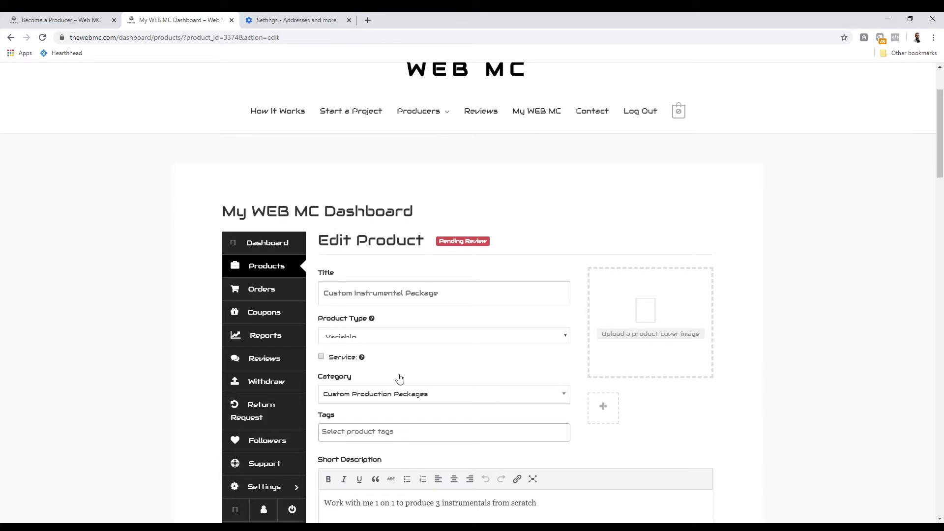
{"action": "scroll", "coordinate": [396, 380], "scroll_direction": "down", "scroll_amount": 1}
{"action": "scroll", "coordinate": [362, 406], "scroll_direction": "down", "scroll_amount": 6}
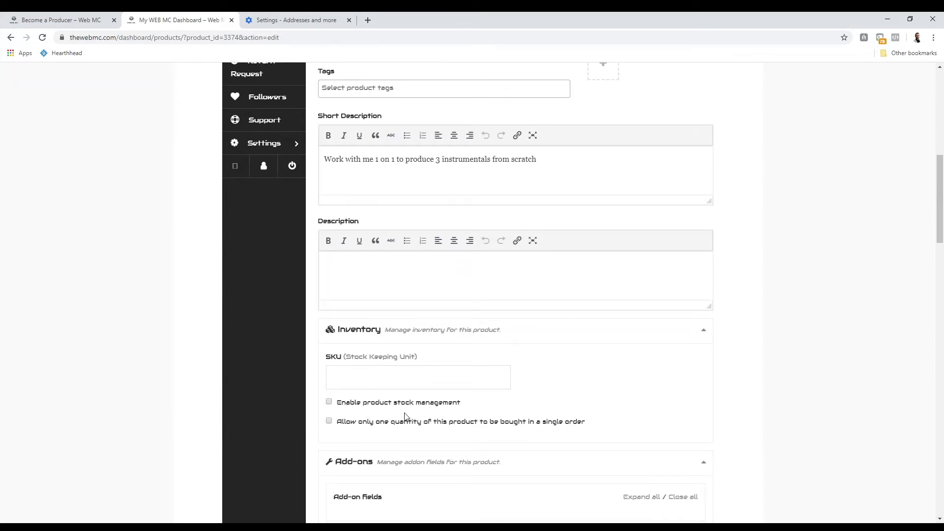
Review the Custom Instrumental Package's edit form, from its title and type through add-ons and shipping to attributes and variations
{"action": "scroll", "coordinate": [413, 401], "scroll_direction": "up", "scroll_amount": 1}
{"action": "scroll", "coordinate": [413, 401], "scroll_direction": "down", "scroll_amount": 5}
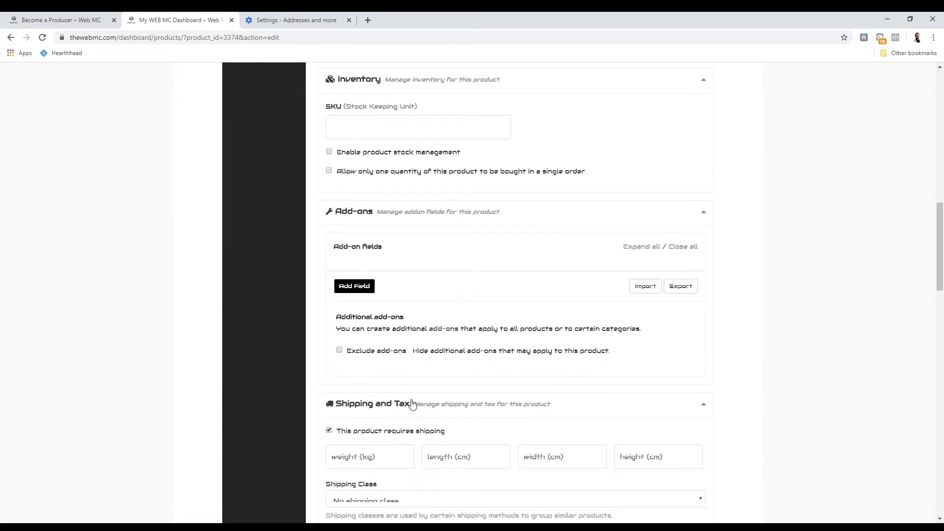
{"action": "scroll", "coordinate": [404, 406], "scroll_direction": "down", "scroll_amount": 7}
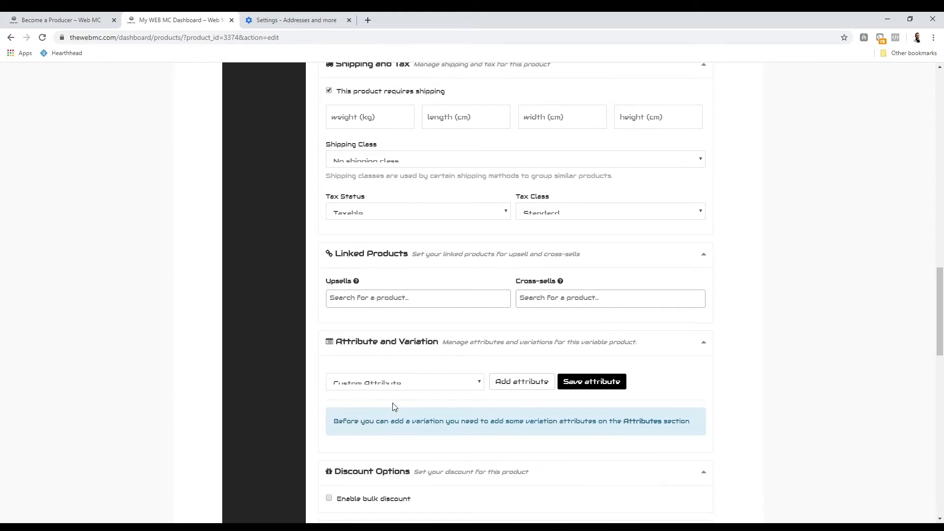
{"action": "scroll", "coordinate": [395, 409], "scroll_direction": "up", "scroll_amount": 18}
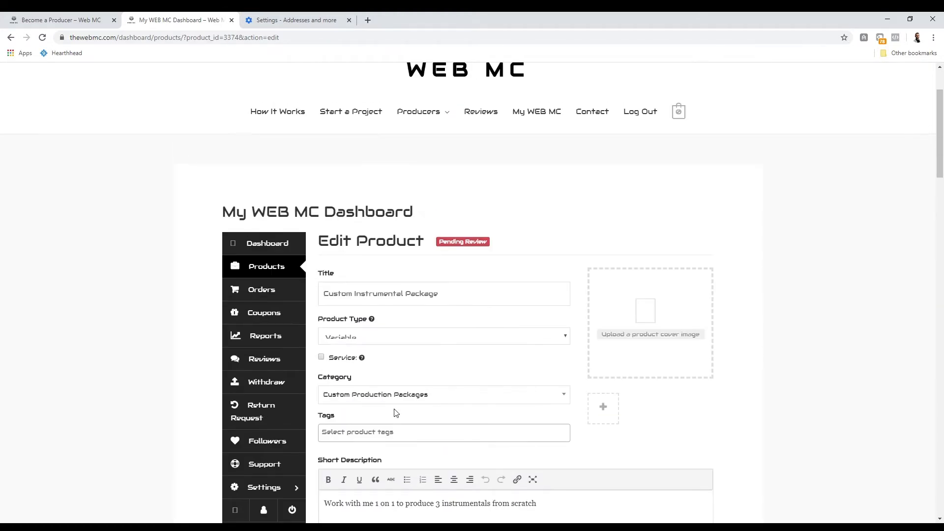
{"action": "scroll", "coordinate": [396, 413], "scroll_direction": "up", "scroll_amount": 1}
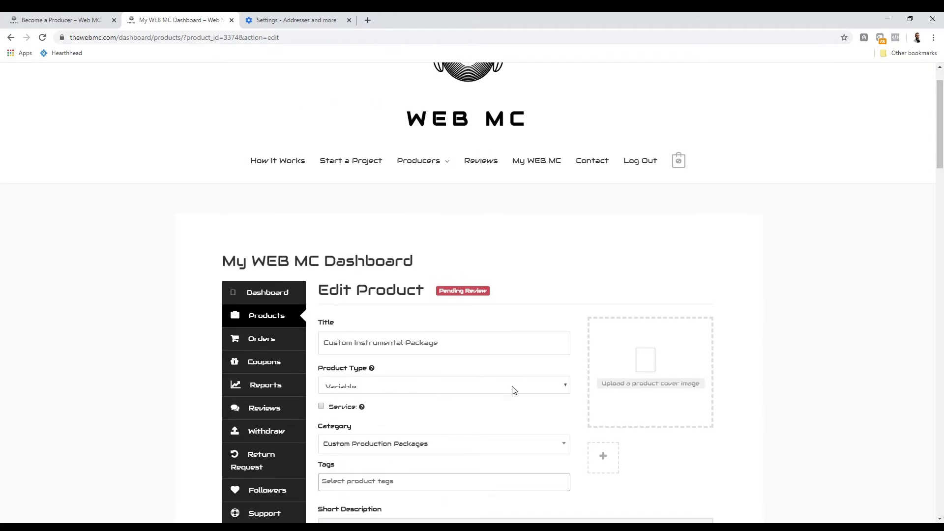
{"action": "scroll", "coordinate": [435, 419], "scroll_direction": "down", "scroll_amount": 1}
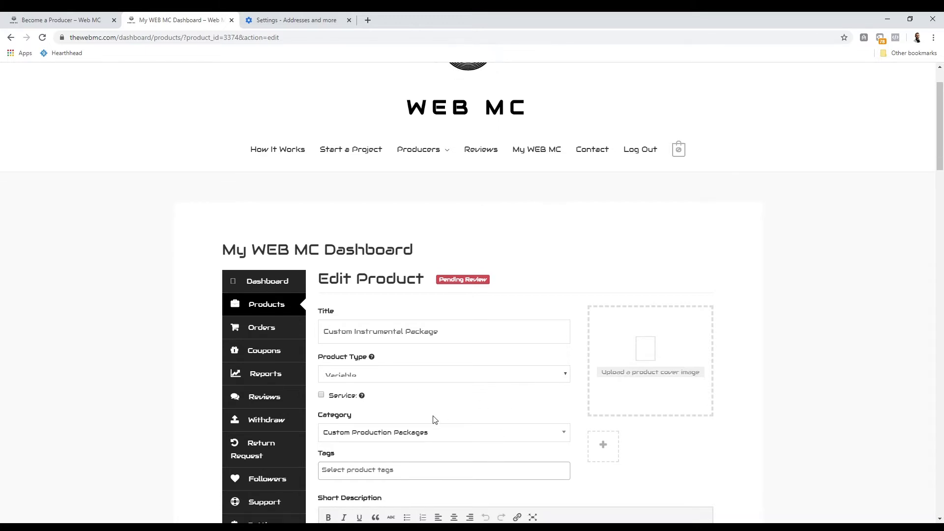
{"action": "scroll", "coordinate": [429, 375], "scroll_direction": "down", "scroll_amount": 7}
{"action": "scroll", "coordinate": [417, 399], "scroll_direction": "down", "scroll_amount": 9}
{"action": "scroll", "coordinate": [394, 401], "scroll_direction": "down", "scroll_amount": 3}
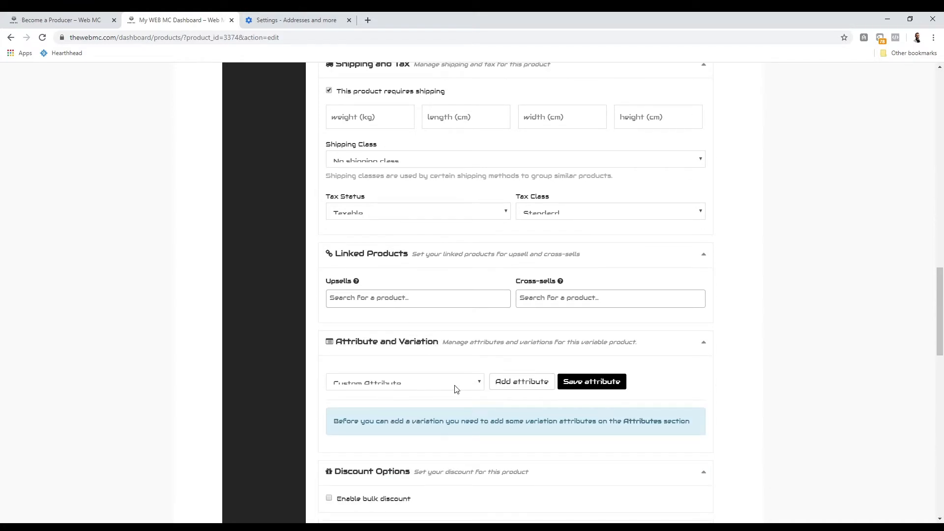
Add a custom attribute named "Level" to the product
{"action": "left_click", "coordinate": [513, 385]}
{"action": "left_click", "coordinate": [376, 427]}
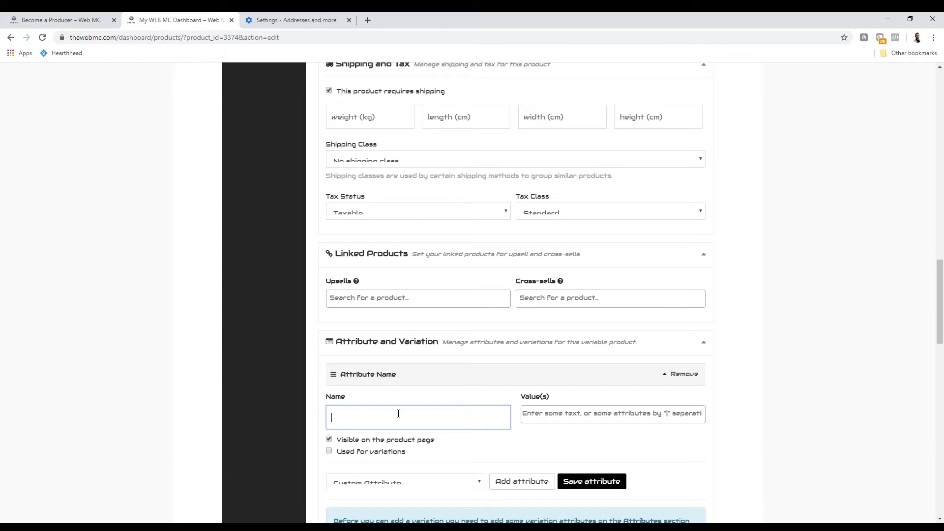
{"action": "type", "text": "evel"}
{"action": "left_click", "coordinate": [569, 420]}
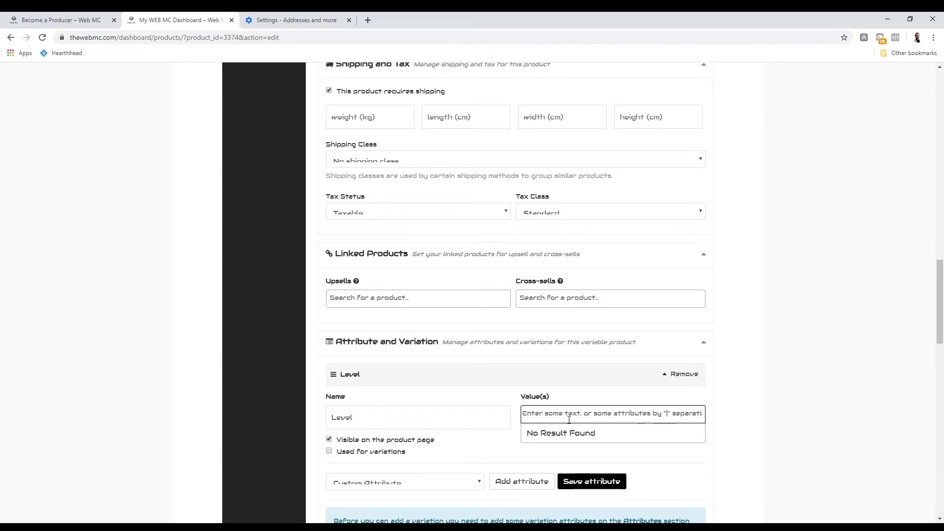
{"action": "type", "text": "Bronze"}
{"action": "key", "text": "BackSpace"}
{"action": "key", "text": "BackSpace"}
{"action": "key", "text": "BackSpace"}
{"action": "key", "text": "BackSpace"}
{"action": "key", "text": "BackSpace"}
{"action": "key", "text": "BackSpace"}
Give the Level attribute the values Bronze, Silver and Gold
{"action": "left_click", "coordinate": [556, 417]}
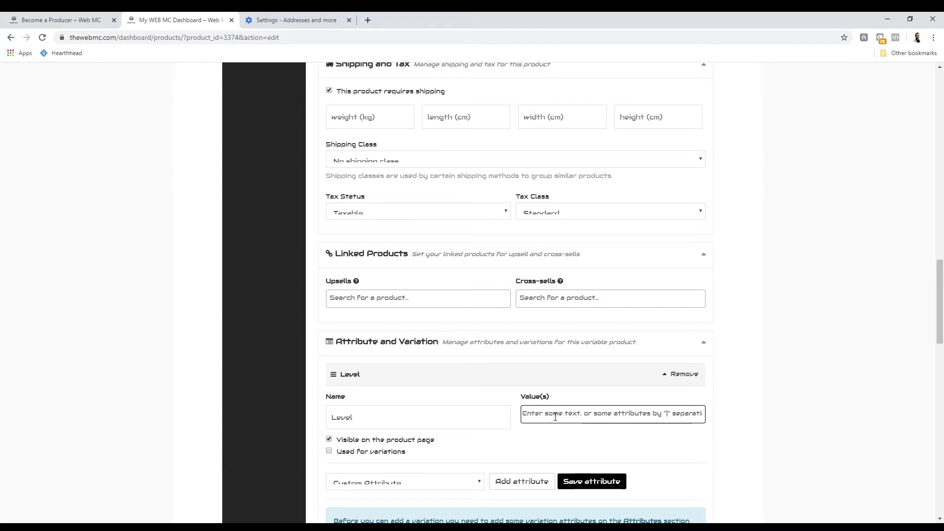
{"action": "type", "text": "Bronze"}
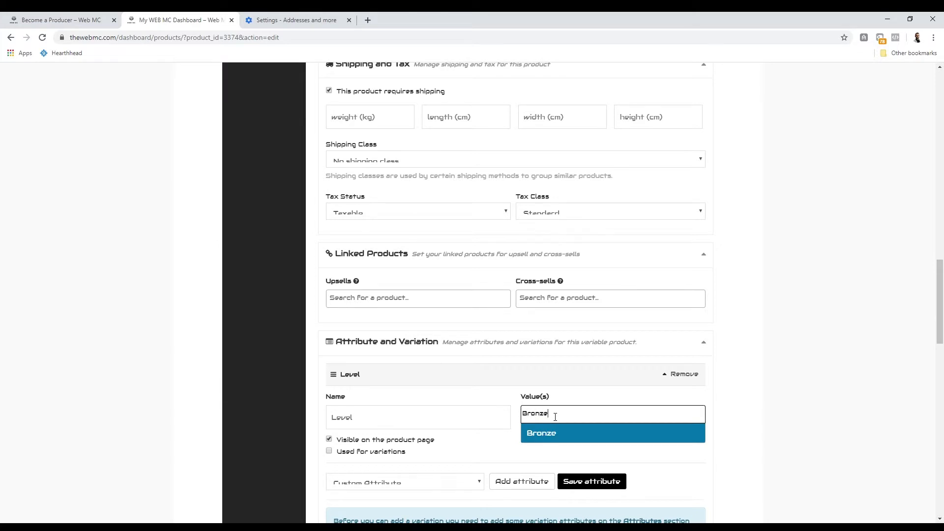
{"action": "key", "text": "Return"}
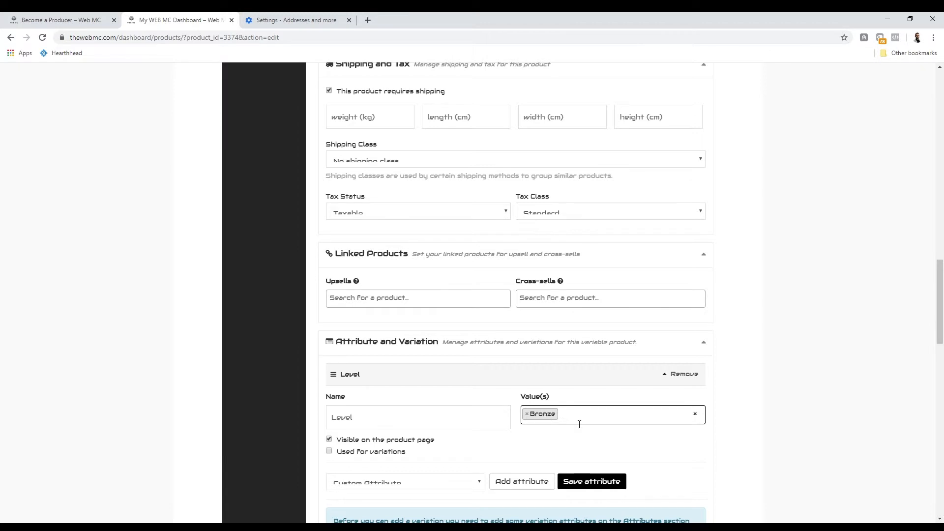
{"action": "type", "text": "Silver"}
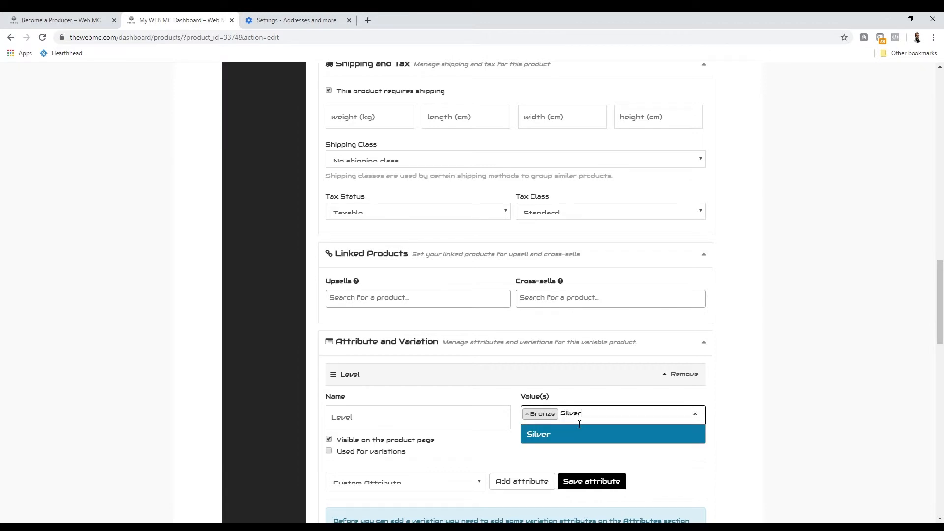
{"action": "key", "text": "Return"}
{"action": "type", "text": "Gold"}
{"action": "key", "text": "Return"}
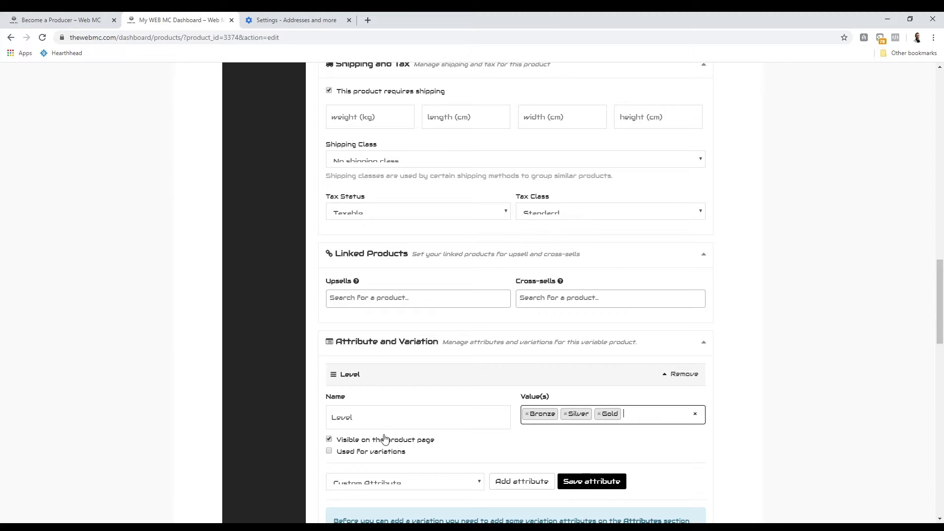
Enable the Level attribute for variations and save it, and turn off the product's shipping requirement
{"action": "left_click", "coordinate": [364, 452]}
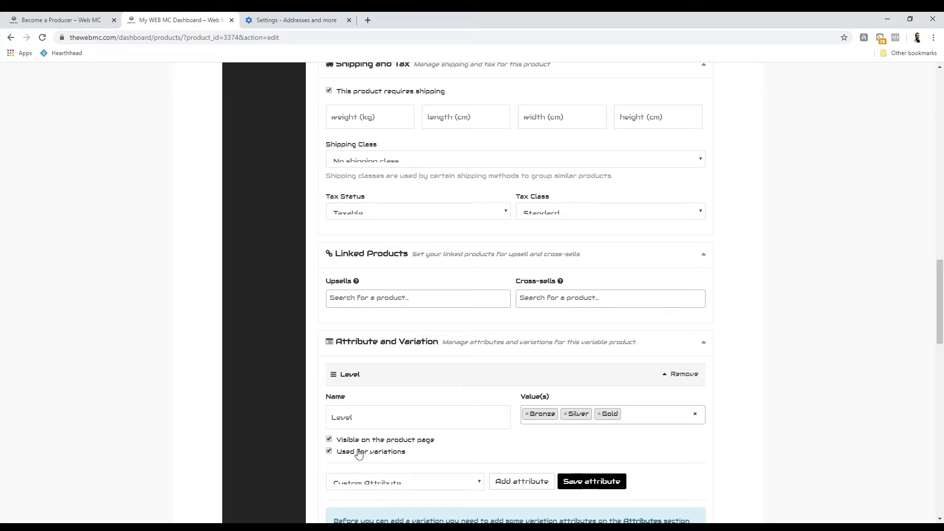
{"action": "scroll", "coordinate": [578, 462], "scroll_direction": "down", "scroll_amount": 2}
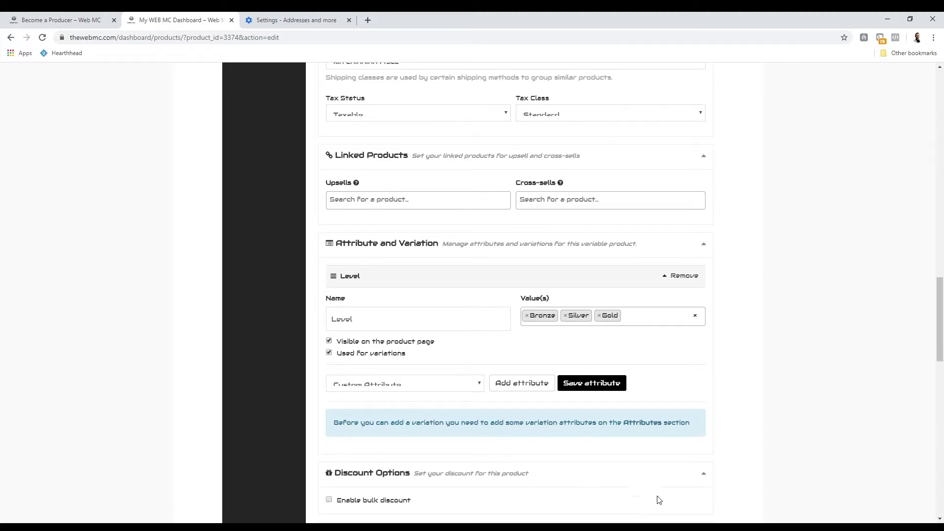
{"action": "scroll", "coordinate": [647, 402], "scroll_direction": "down", "scroll_amount": 2}
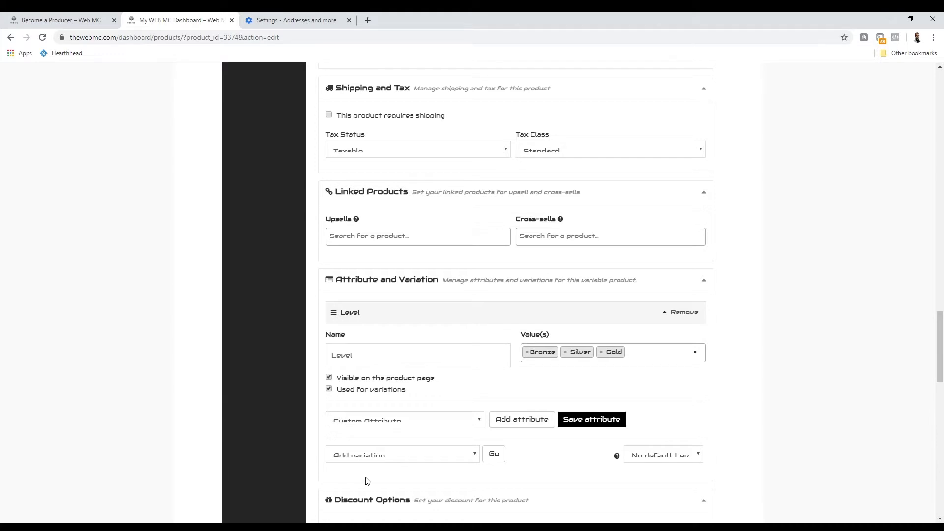
Create variations from all attributes and accept the confirmations
{"action": "left_click", "coordinate": [440, 482]}
{"action": "left_click", "coordinate": [494, 455]}
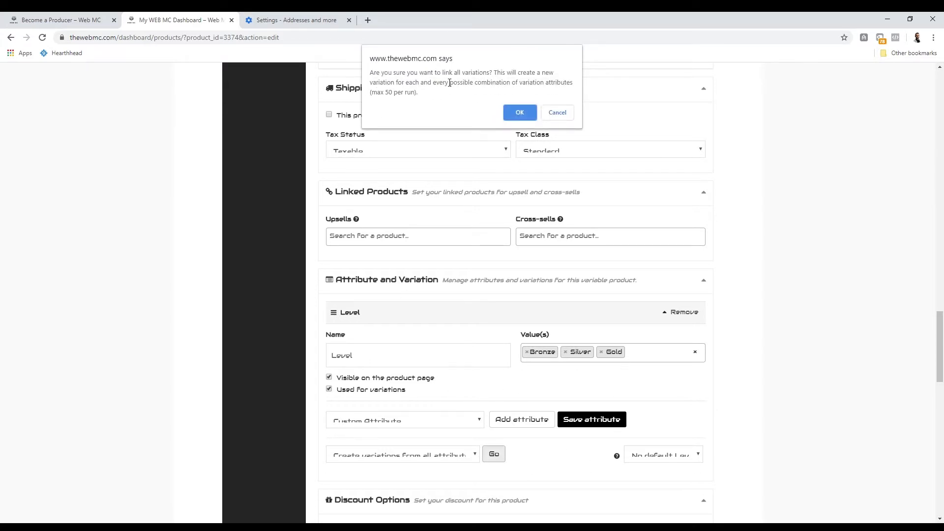
{"action": "left_click", "coordinate": [520, 114]}
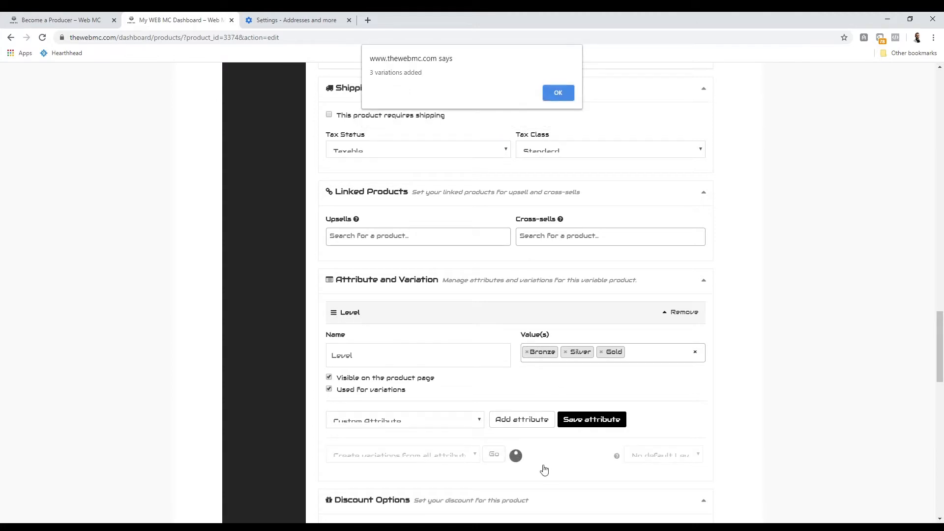
{"action": "left_click", "coordinate": [556, 94]}
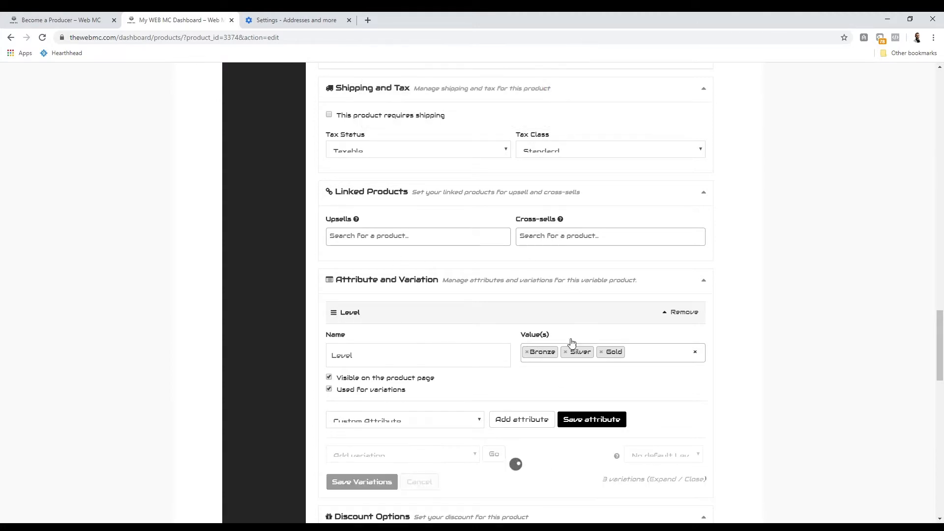
Expand the Bronze variation's settings and mark it as virtual
{"action": "scroll", "coordinate": [481, 470], "scroll_direction": "down", "scroll_amount": 2}
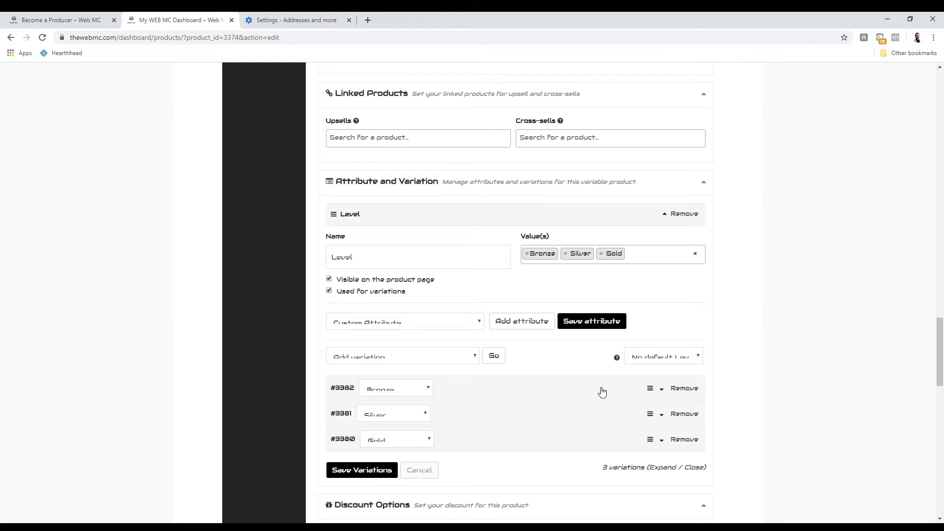
{"action": "left_click", "coordinate": [401, 395]}
{"action": "left_click", "coordinate": [401, 395]}
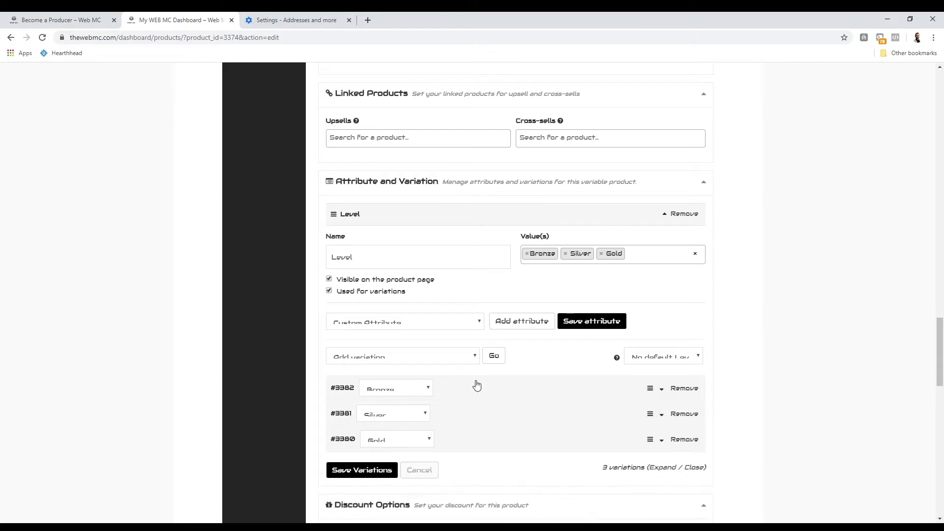
{"action": "left_click", "coordinate": [631, 393]}
{"action": "scroll", "coordinate": [444, 341], "scroll_direction": "down", "scroll_amount": 2}
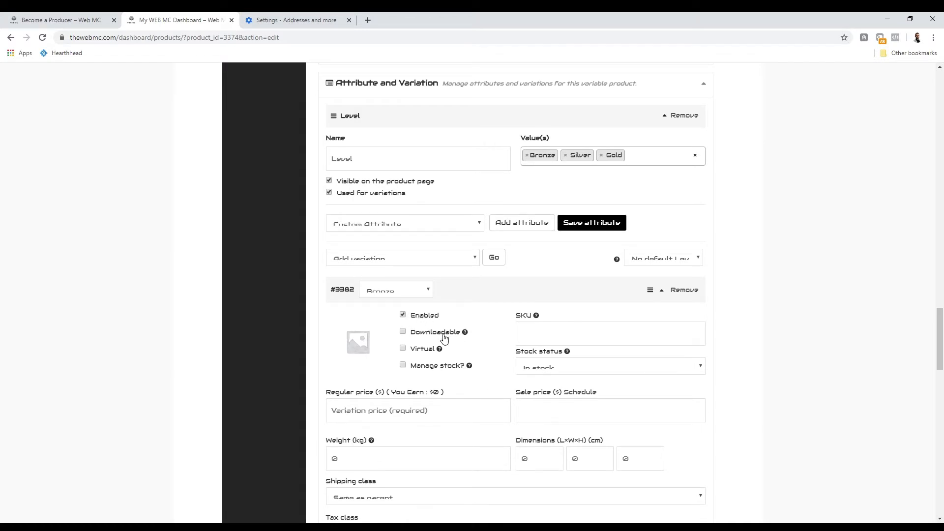
{"action": "left_click", "coordinate": [425, 350]}
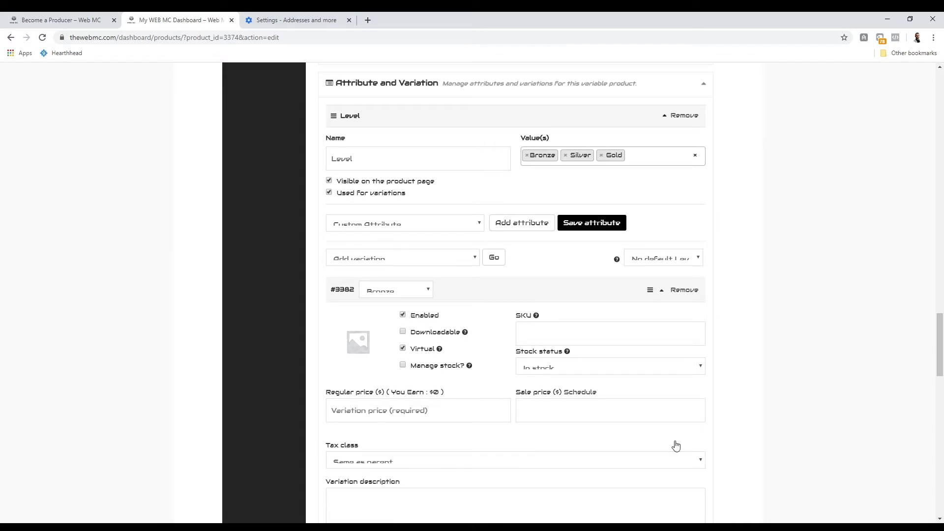
Set the Bronze variation's regular price to $200 and its sale price to $169
{"action": "scroll", "coordinate": [626, 368], "scroll_direction": "down", "scroll_amount": 2}
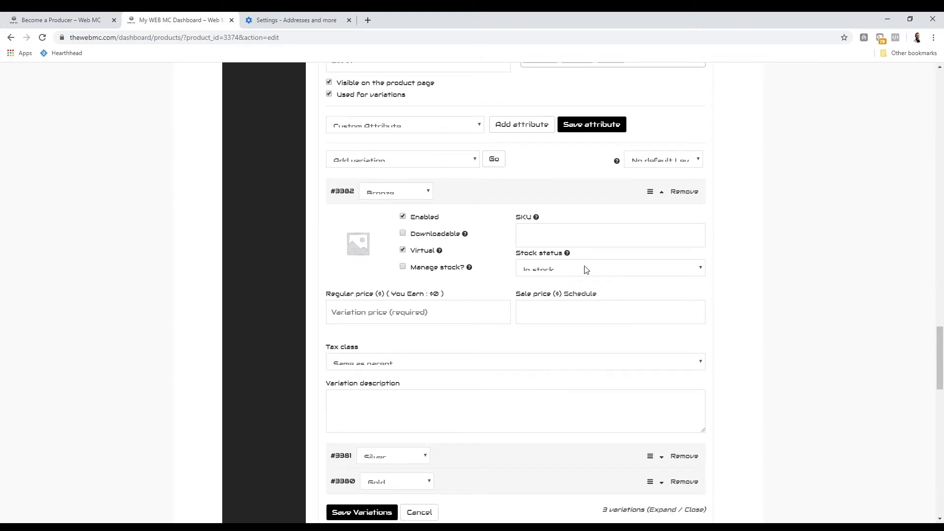
{"action": "left_click", "coordinate": [404, 313]}
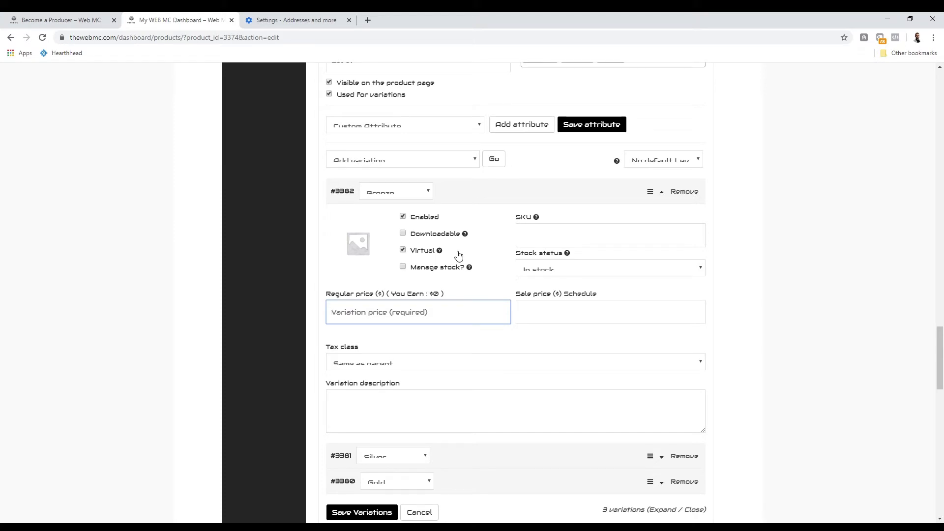
{"action": "type", "text": "200"}
{"action": "left_click", "coordinate": [553, 310]}
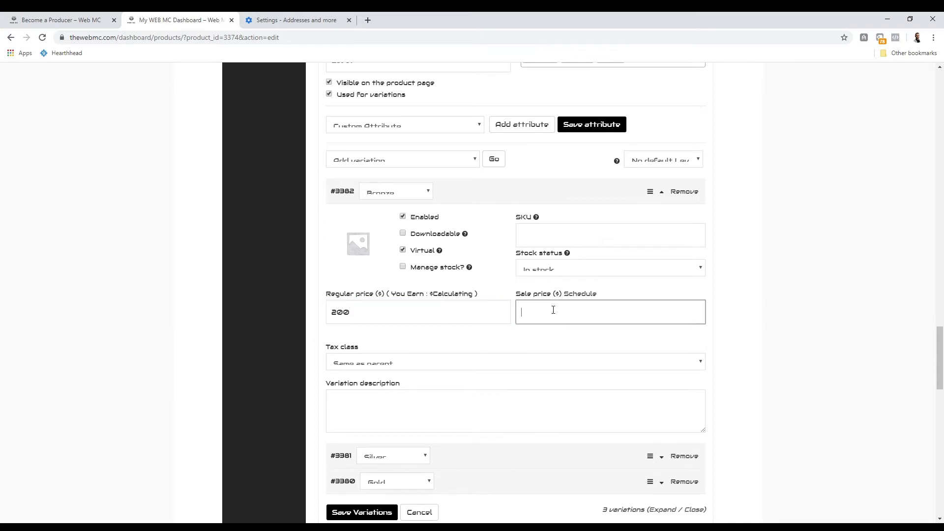
{"action": "type", "text": "169"}
{"action": "left_click", "coordinate": [553, 352]}
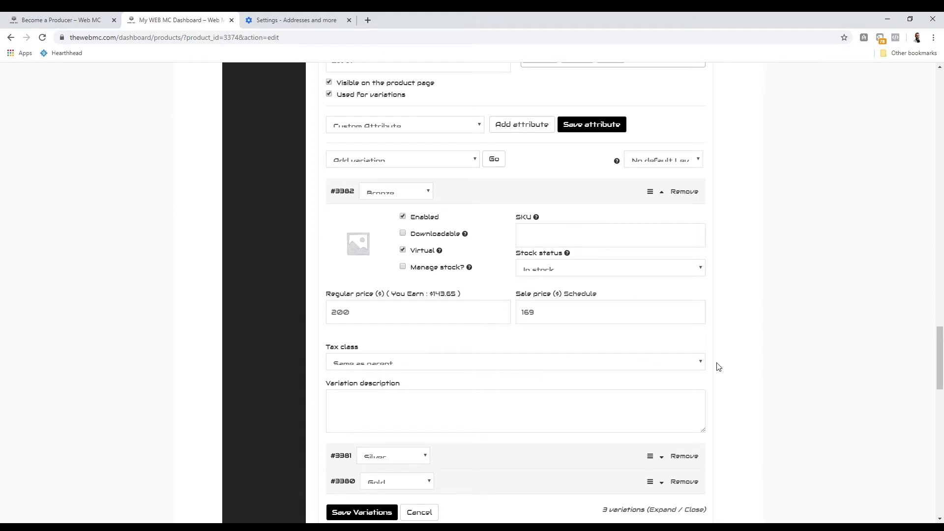
Describe the Bronze variation as "this is the bronze tier custom instrumental package. includes: work with me for 1 instrumental from scratch"
{"action": "scroll", "coordinate": [345, 373], "scroll_direction": "down", "scroll_amount": 2}
{"action": "left_click", "coordinate": [368, 310]}
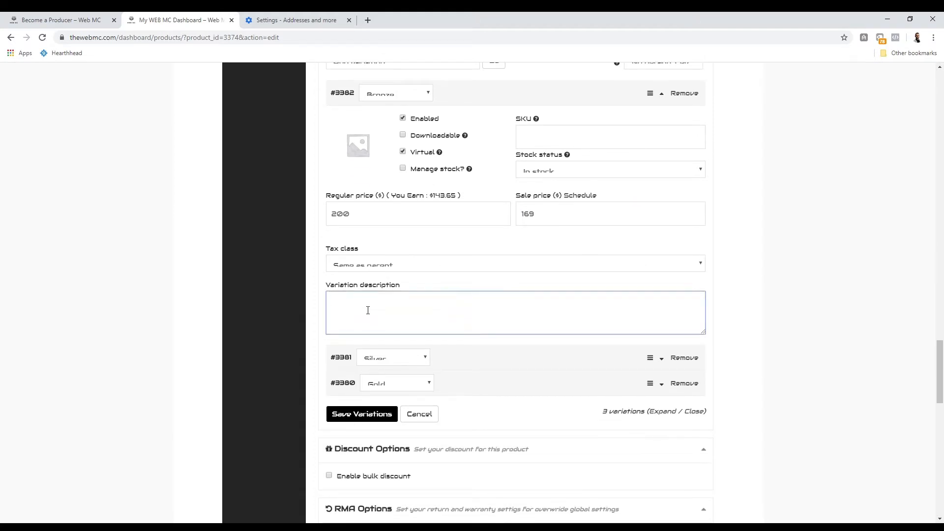
{"action": "type", "text": "this is the bronze tier custom. instrumental package."}
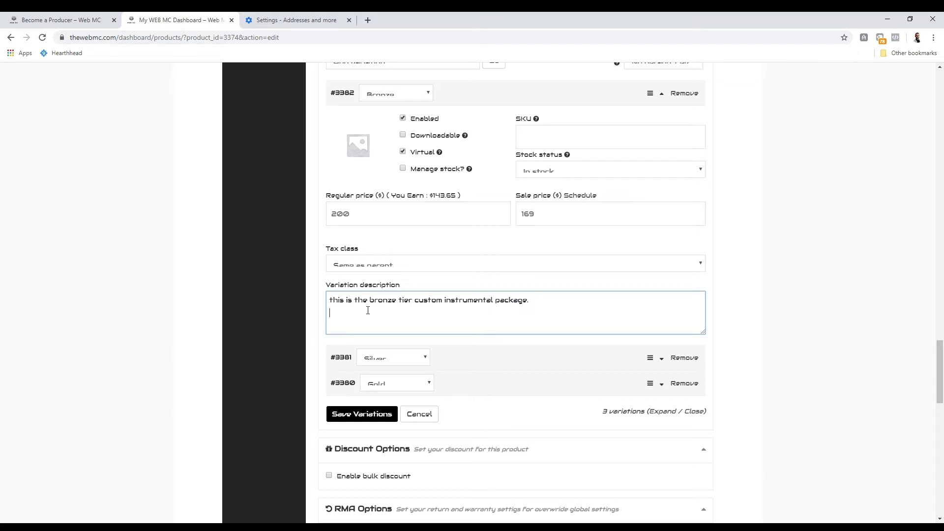
{"action": "type", "text": " IOludes: 1instrumet"}
{"action": "key", "text": "BackSpace"}
{"action": "type", "text": "ntal from sc"}
{"action": "type", "text": "work with "}
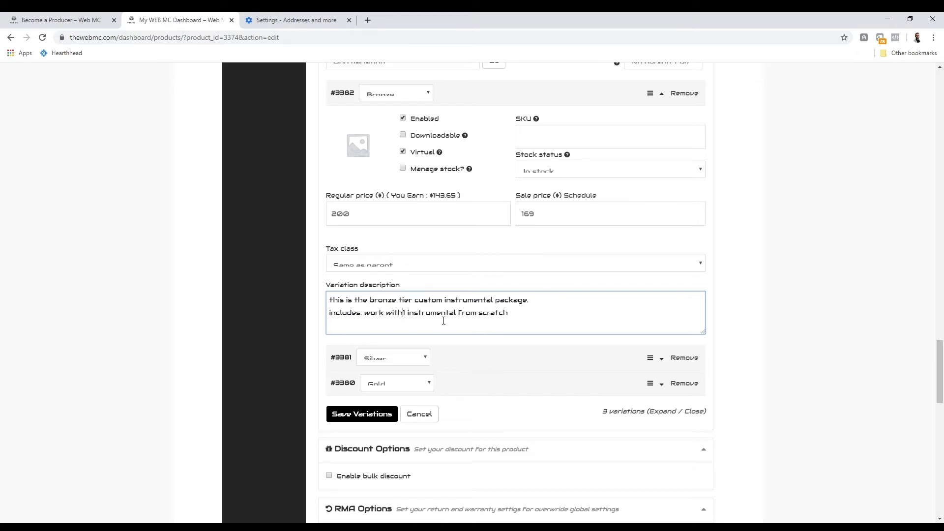
{"action": "type", "text": "me for 1"}
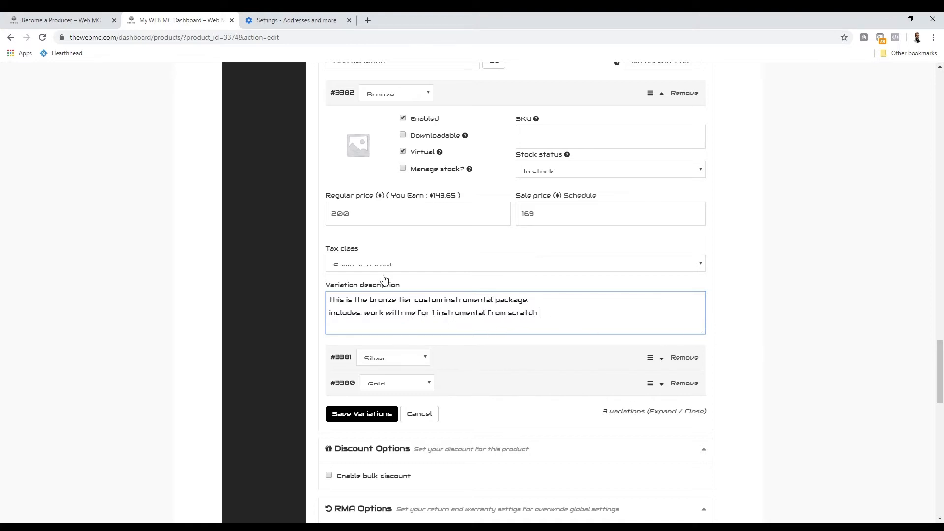
Expand the Silver variation's settings and mark it as virtual
{"action": "scroll", "coordinate": [398, 257], "scroll_direction": "up", "scroll_amount": 2}
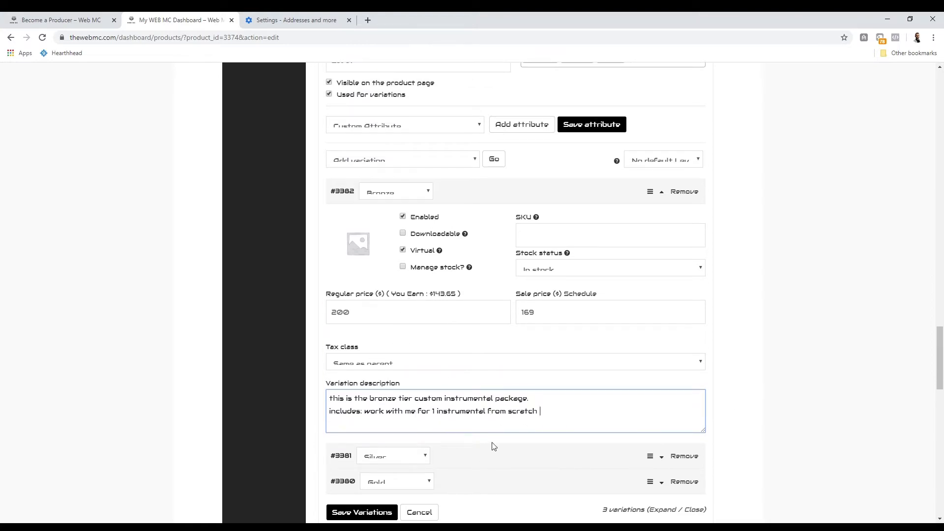
{"action": "scroll", "coordinate": [494, 446], "scroll_direction": "down", "scroll_amount": 2}
{"action": "left_click", "coordinate": [467, 362]}
{"action": "scroll", "coordinate": [409, 364], "scroll_direction": "down", "scroll_amount": 1}
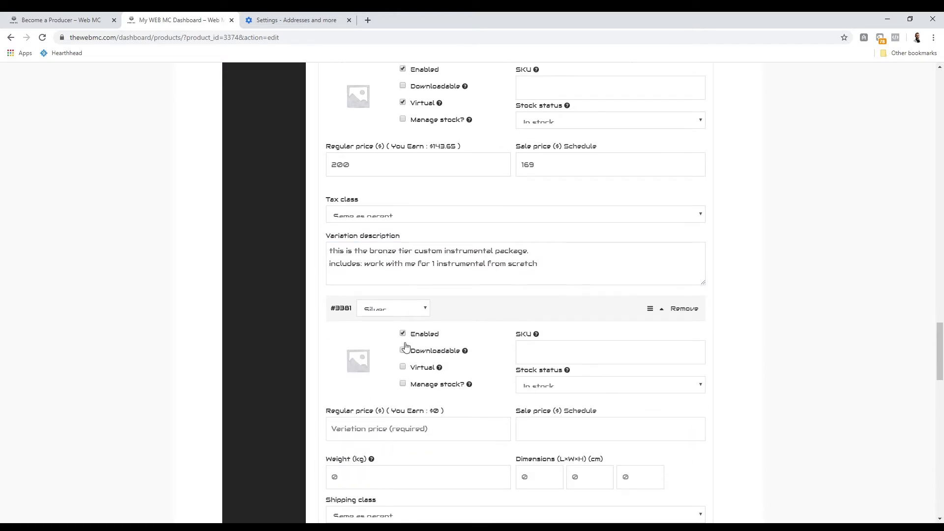
{"action": "left_click", "coordinate": [403, 367]}
Set the Silver variation's regular price to $250 and its sale price to $200
{"action": "scroll", "coordinate": [402, 389], "scroll_direction": "down", "scroll_amount": 1}
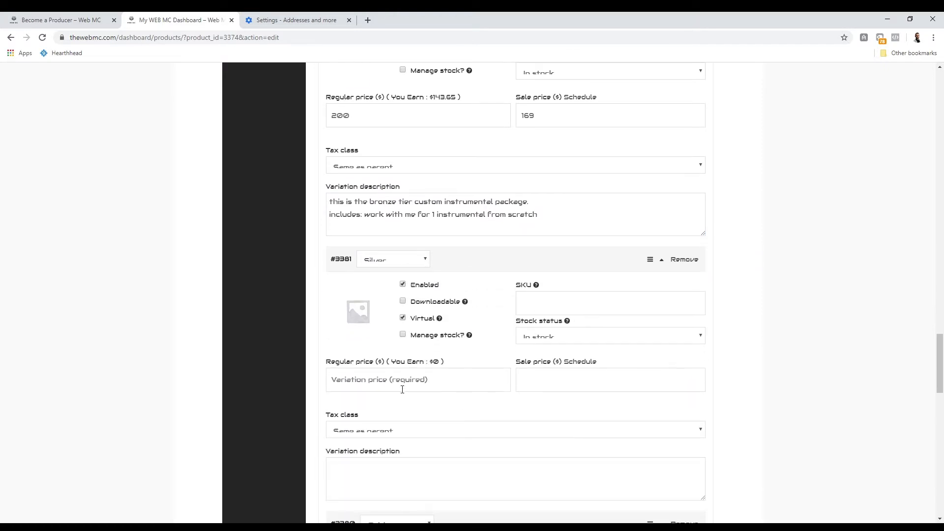
{"action": "left_click", "coordinate": [372, 385]}
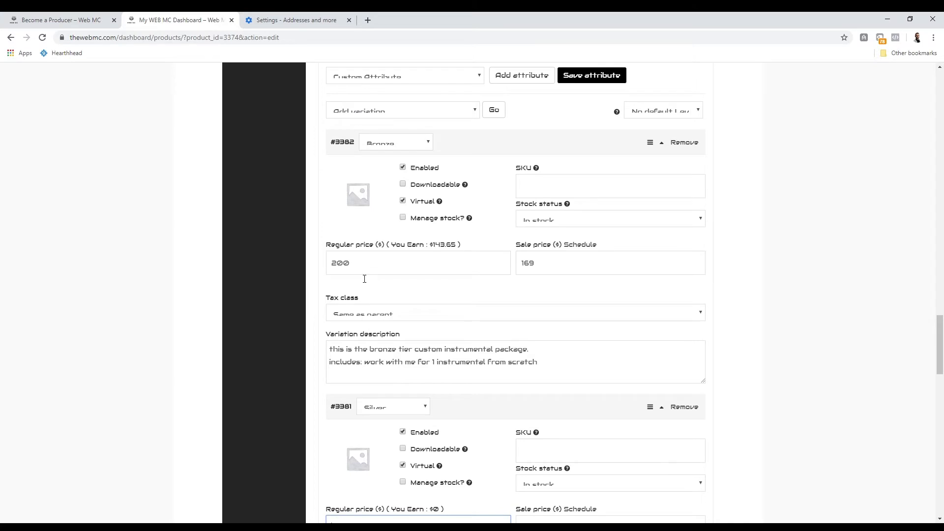
{"action": "scroll", "coordinate": [385, 241], "scroll_direction": "down", "scroll_amount": 2}
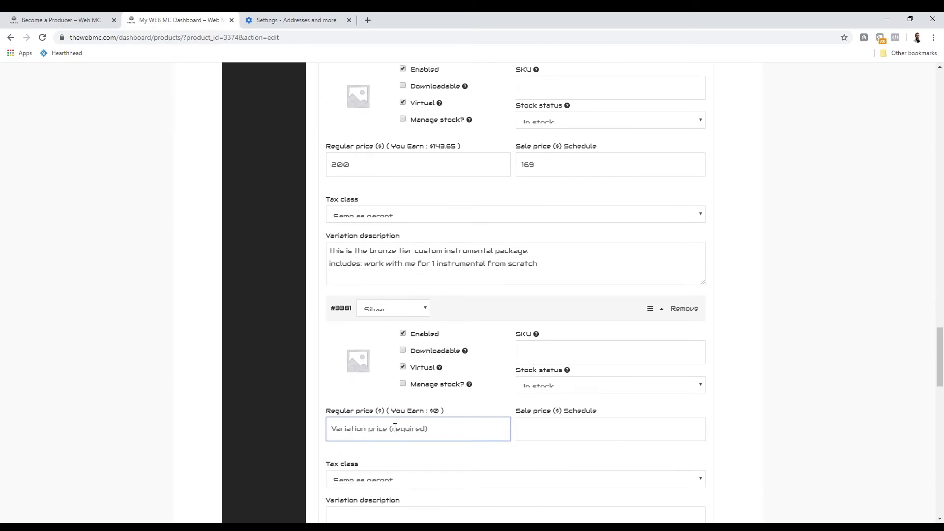
{"action": "type", "text": "250"}
{"action": "left_click", "coordinate": [546, 436]}
{"action": "type", "text": "200"}
{"action": "scroll", "coordinate": [552, 361], "scroll_direction": "down", "scroll_amount": 1}
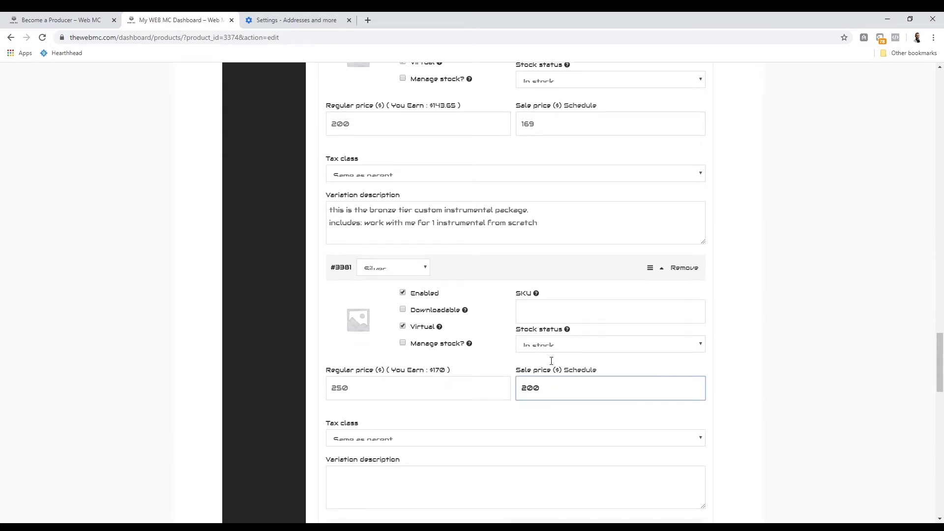
Describe the Silver variation as "work with me for 2 instrumentals"
{"action": "scroll", "coordinate": [551, 361], "scroll_direction": "down", "scroll_amount": 2}
{"action": "left_click", "coordinate": [389, 386]}
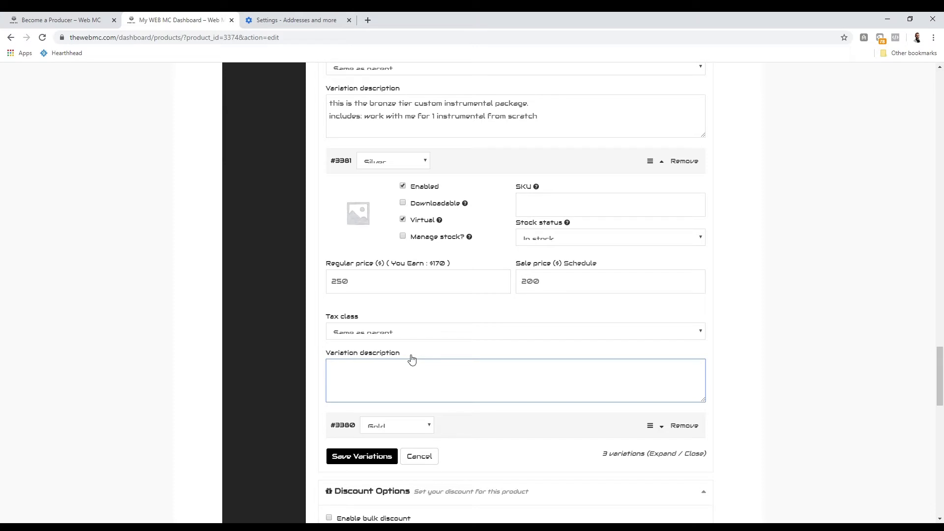
{"action": "type", "text": "work with me for 2 instru"}
{"action": "key", "text": "BackSpace"}
{"action": "type", "text": "nstrument"}
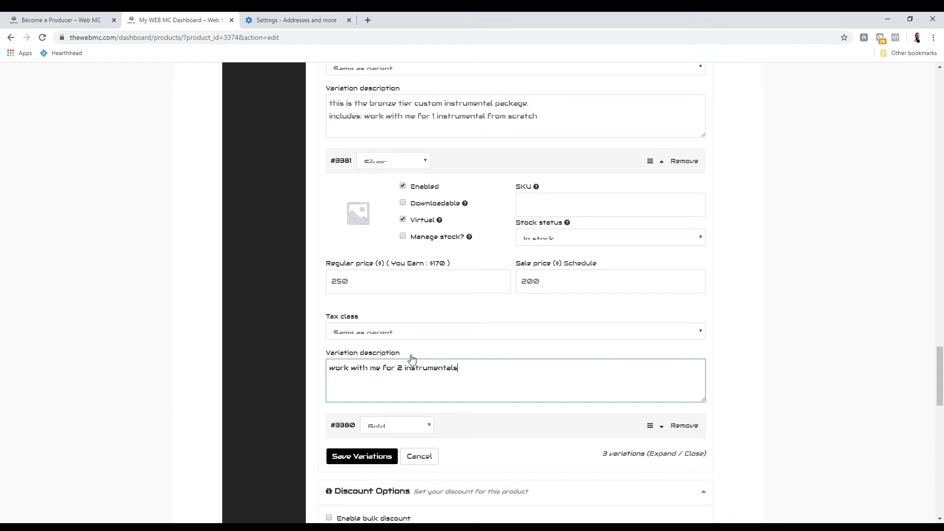
{"action": "left_click", "coordinate": [735, 421]}
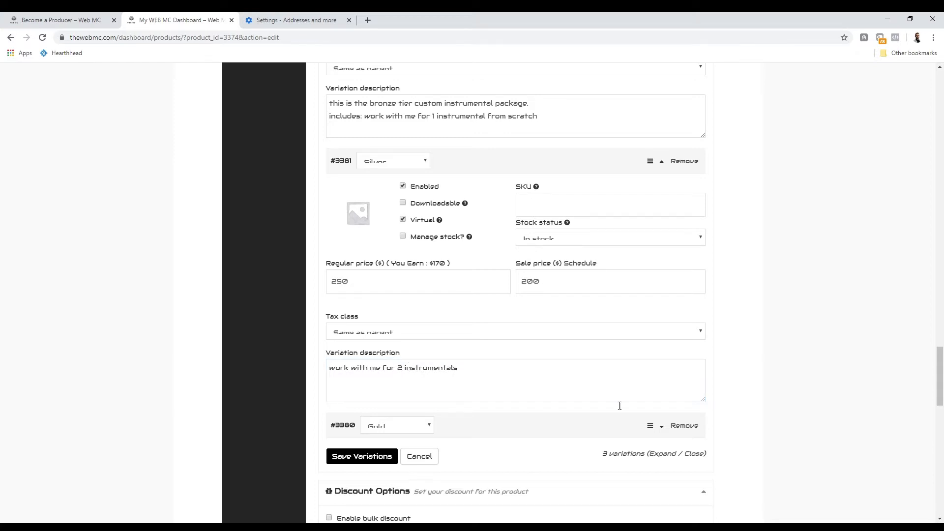
Expand the Gold variation's settings and mark it as virtual
{"action": "left_click", "coordinate": [550, 432]}
{"action": "scroll", "coordinate": [402, 422], "scroll_direction": "down", "scroll_amount": 3}
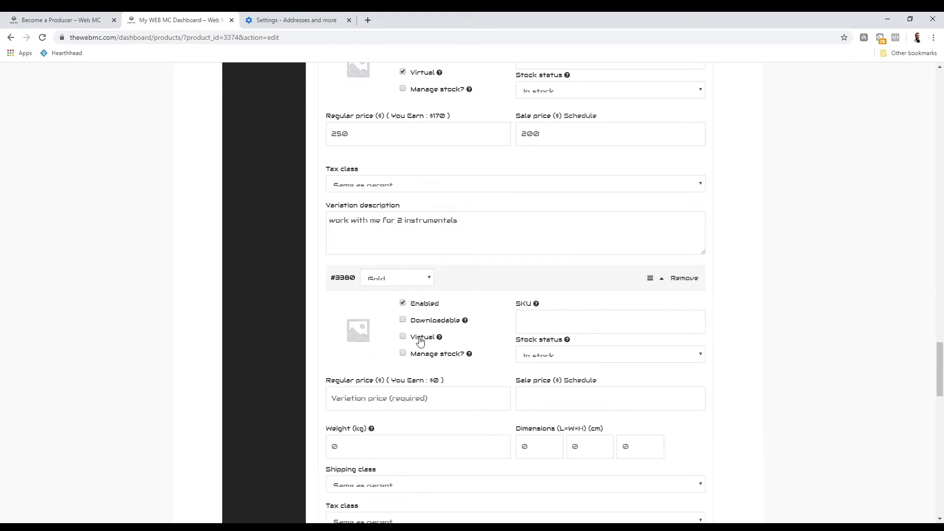
{"action": "left_click", "coordinate": [421, 342]}
Set the Gold variation's regular price to $300 and its sale price to $250
{"action": "scroll", "coordinate": [436, 422], "scroll_direction": "down", "scroll_amount": 1}
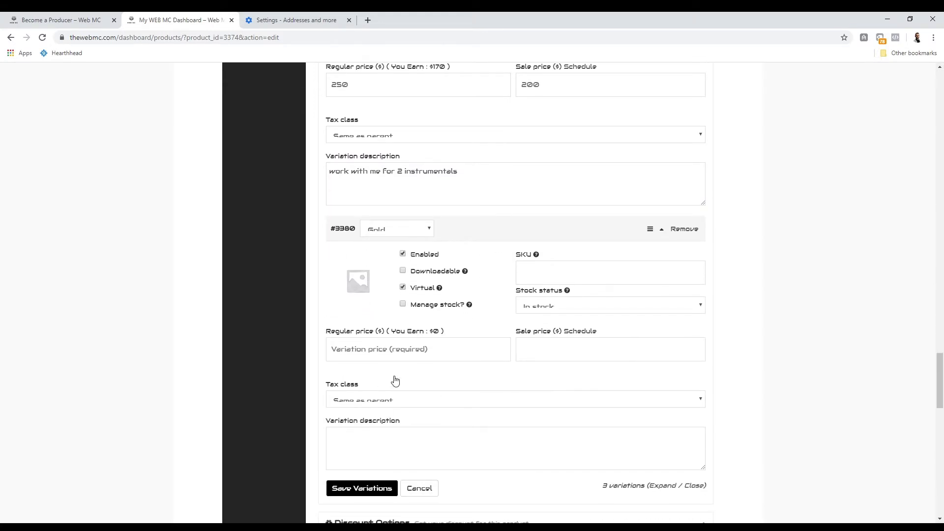
{"action": "left_click", "coordinate": [386, 357]}
{"action": "scroll", "coordinate": [475, 259], "scroll_direction": "up", "scroll_amount": 3}
{"action": "scroll", "coordinate": [494, 375], "scroll_direction": "down", "scroll_amount": 2}
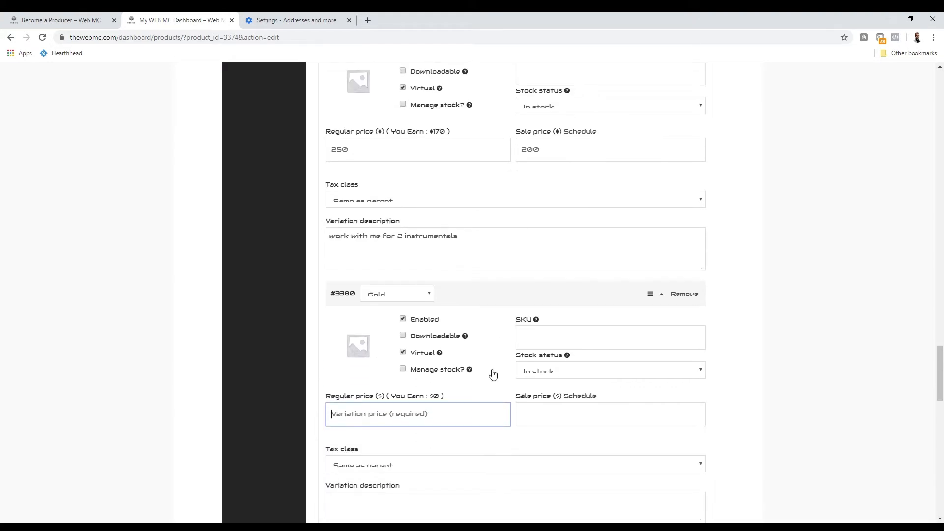
{"action": "type", "text": "300"}
{"action": "left_click", "coordinate": [539, 397]}
{"action": "type", "text": "250"}
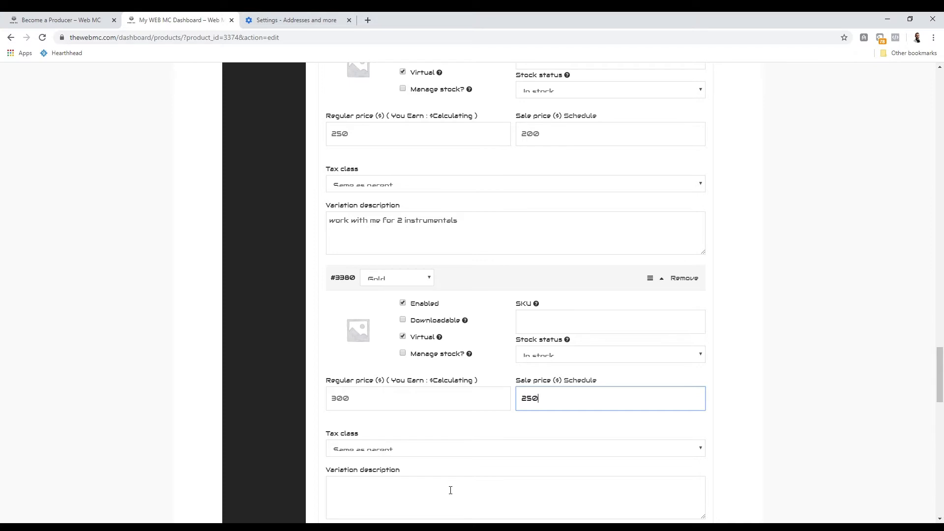
Describe the Gold variation as "3 instrumentals custom made for you" with a second line "and 2 premade loops"
{"action": "left_click", "coordinate": [449, 492]}
{"action": "type", "text": "3 instrume"}
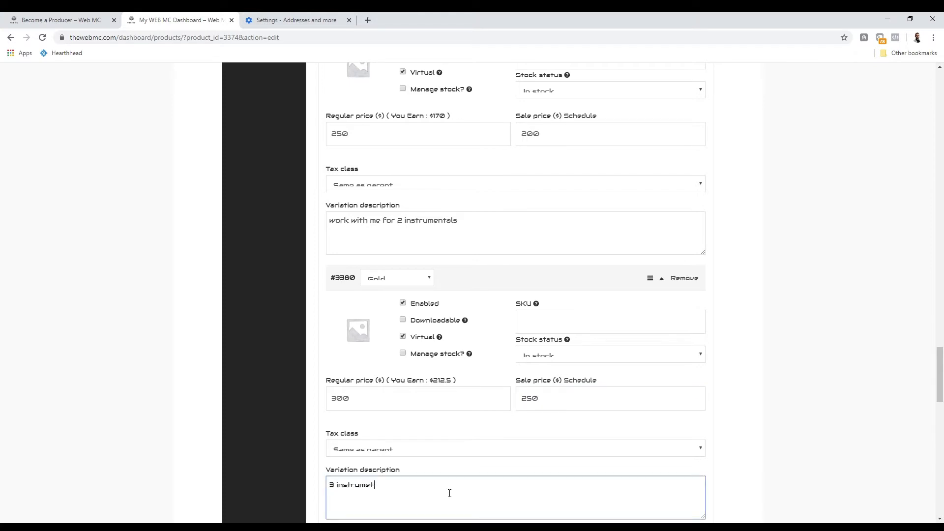
{"action": "type", "text": "ntal"}
{"action": "type", "text": "s custom made for you "}
{"action": "type", "text": "and"}
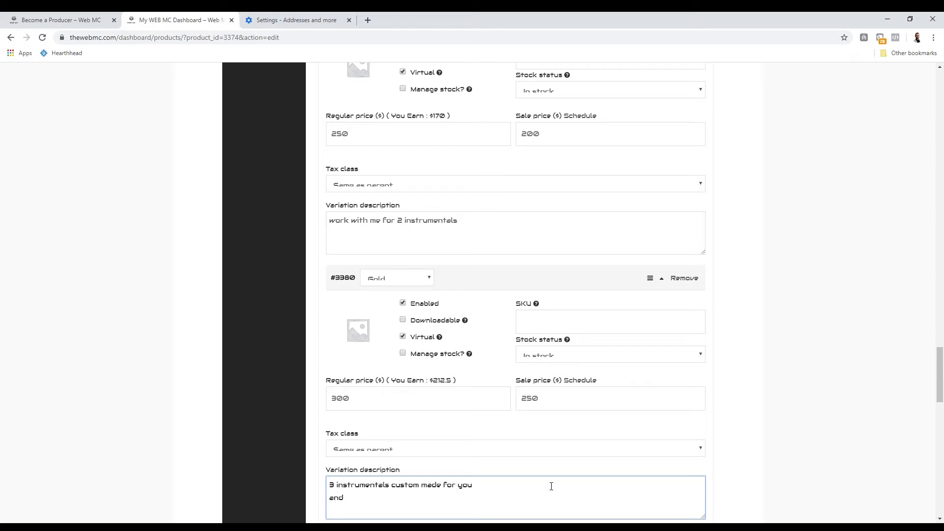
{"action": "type", "text": "2 lo"}
{"action": "type", "text": "remade loo"}
{"action": "left_click", "coordinate": [720, 484]}
Save the three variations and save the product
{"action": "scroll", "coordinate": [720, 485], "scroll_direction": "down", "scroll_amount": 3}
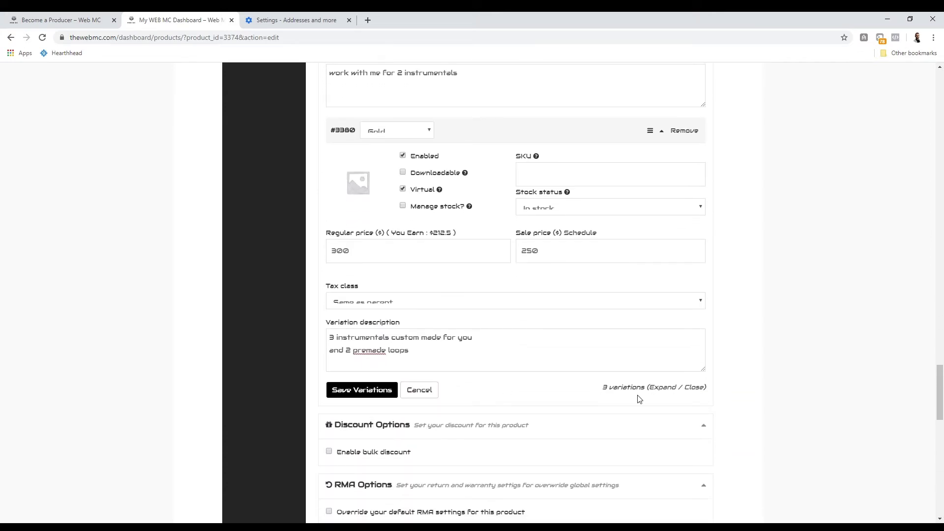
{"action": "left_click", "coordinate": [380, 390]}
{"action": "scroll", "coordinate": [424, 379], "scroll_direction": "down", "scroll_amount": 10}
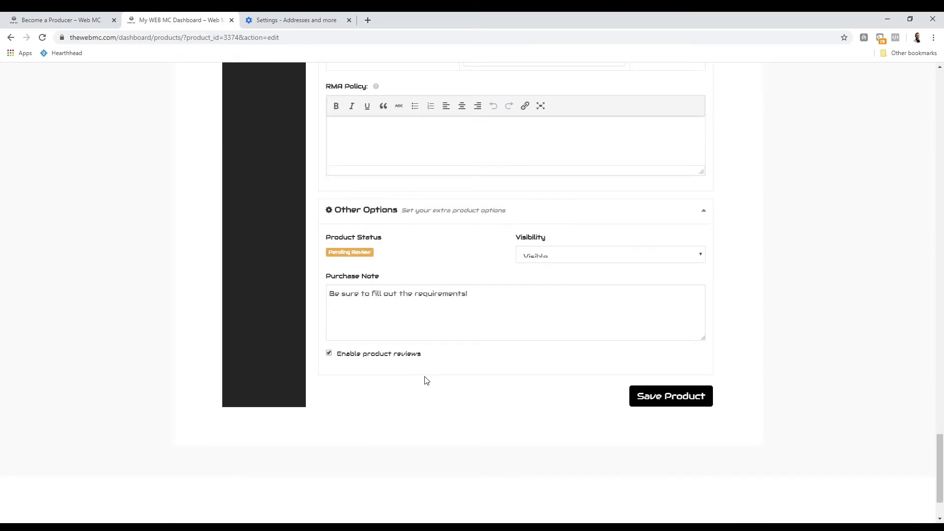
{"action": "scroll", "coordinate": [428, 358], "scroll_direction": "up", "scroll_amount": 5}
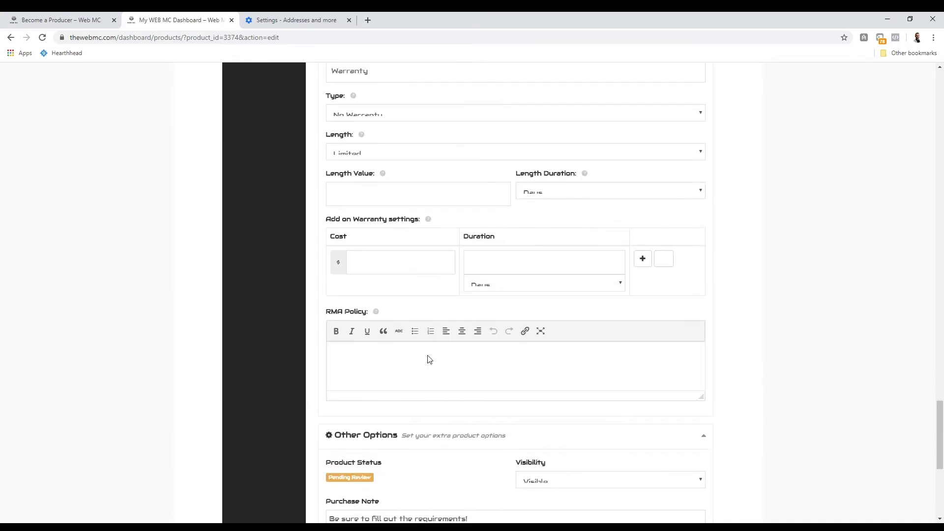
{"action": "scroll", "coordinate": [428, 359], "scroll_direction": "down", "scroll_amount": 4}
{"action": "left_click", "coordinate": [671, 447]}
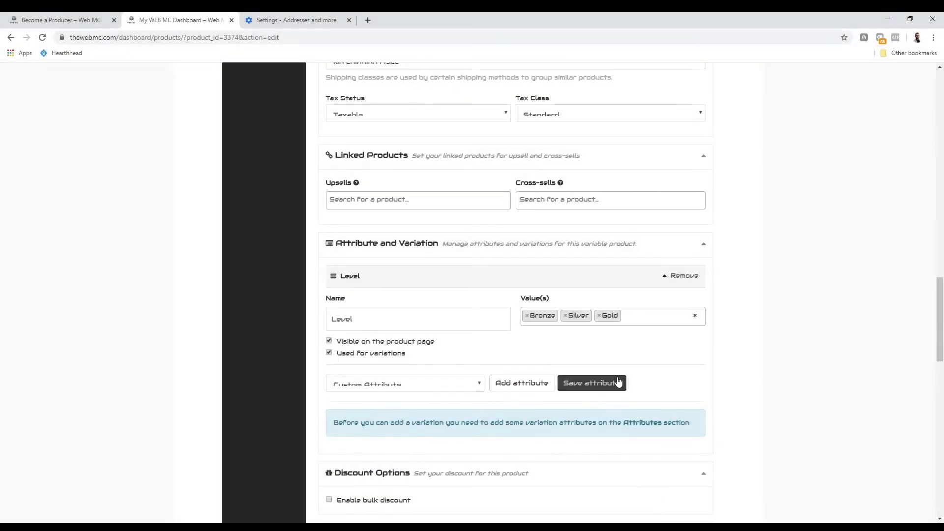
Set the warranty length in the product's RMA options to 10 days
{"action": "scroll", "coordinate": [648, 401], "scroll_direction": "down", "scroll_amount": 2}
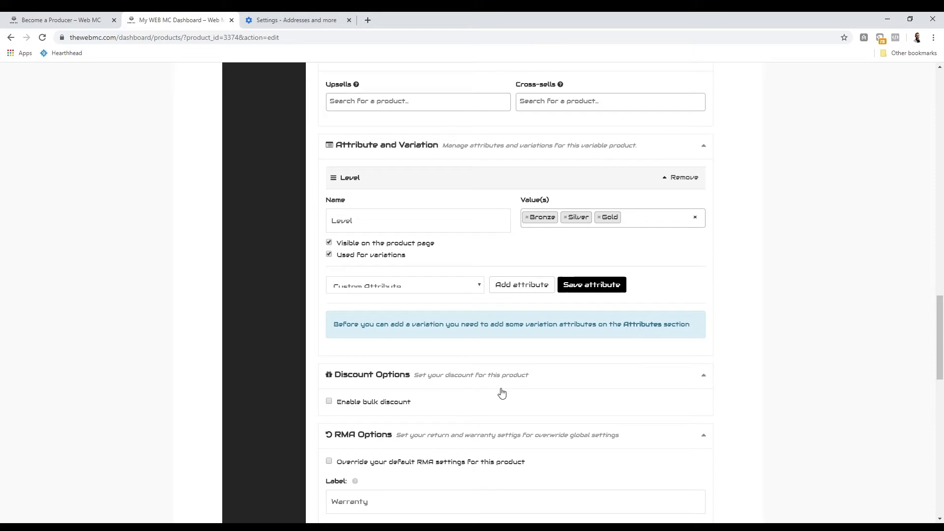
{"action": "scroll", "coordinate": [332, 448], "scroll_direction": "down", "scroll_amount": 2}
{"action": "scroll", "coordinate": [401, 405], "scroll_direction": "down", "scroll_amount": 2}
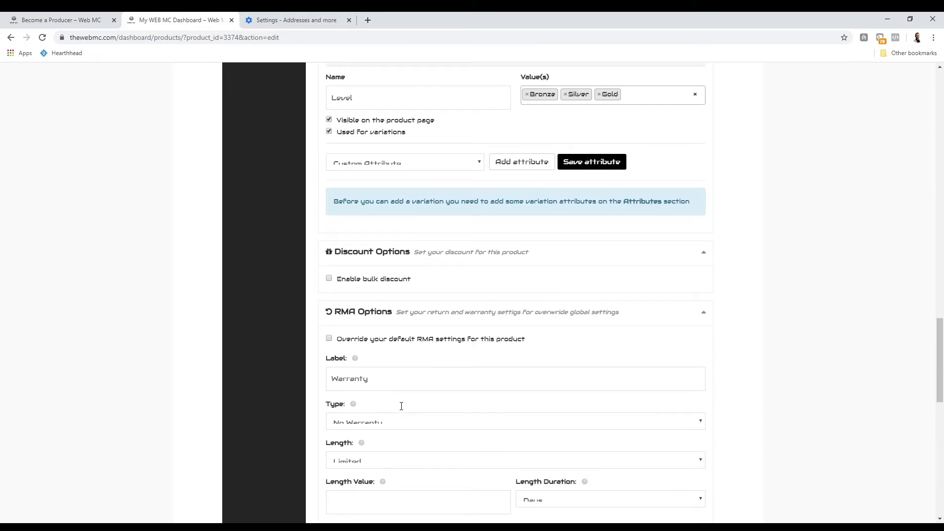
{"action": "scroll", "coordinate": [358, 361], "scroll_direction": "down", "scroll_amount": 1}
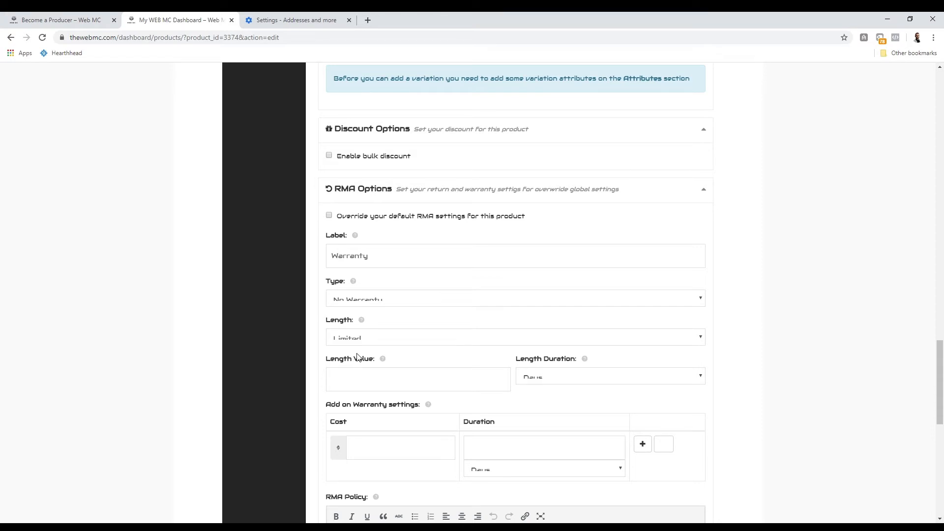
{"action": "left_click", "coordinate": [339, 386]}
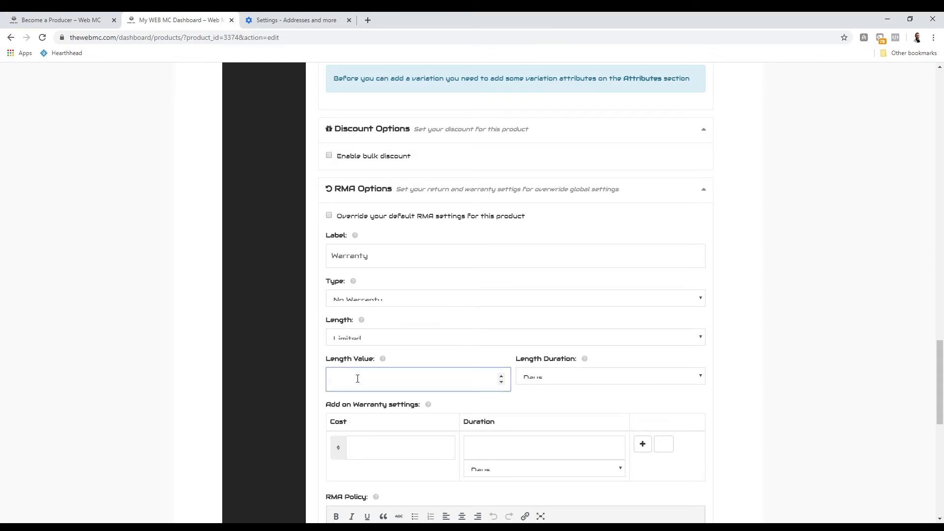
{"action": "left_click", "coordinate": [536, 375]}
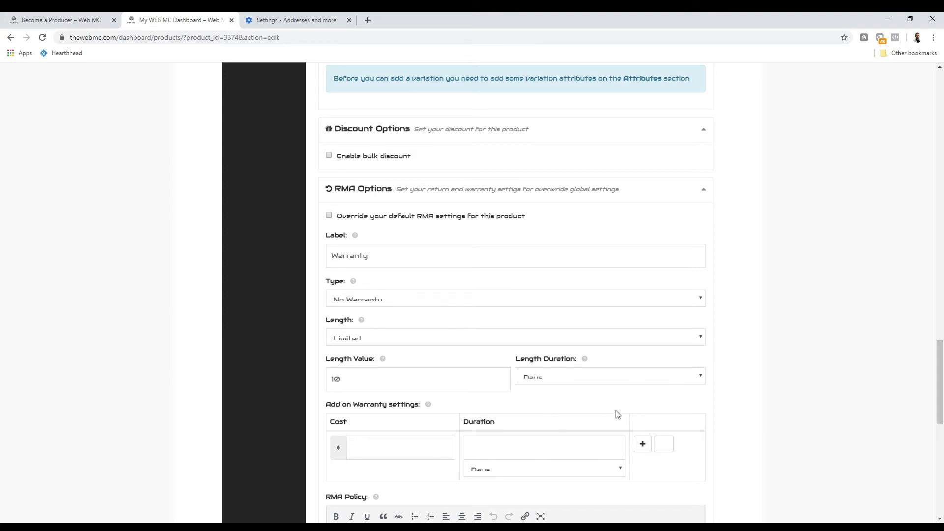
Write the purchase note "Be sure to fill out the requirements!" for the product
{"action": "scroll", "coordinate": [506, 405], "scroll_direction": "down", "scroll_amount": 3}
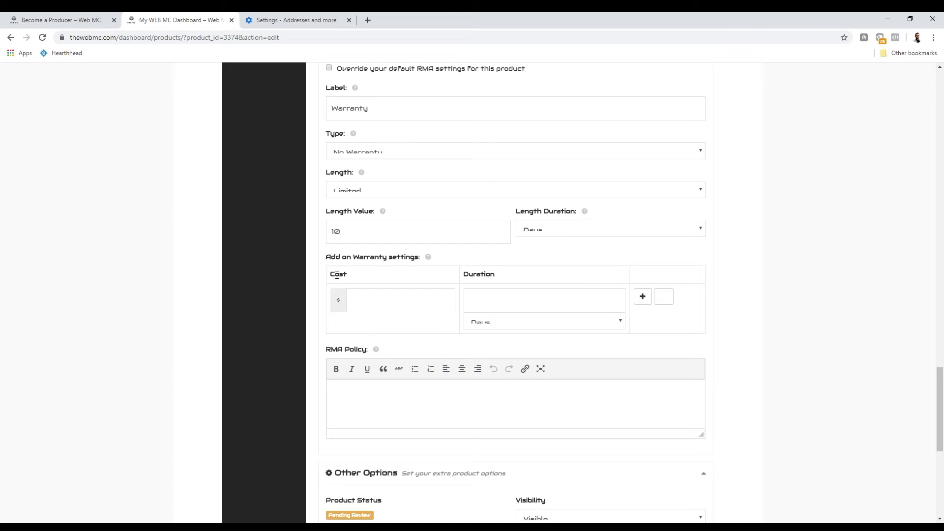
{"action": "scroll", "coordinate": [428, 386], "scroll_direction": "down", "scroll_amount": 3}
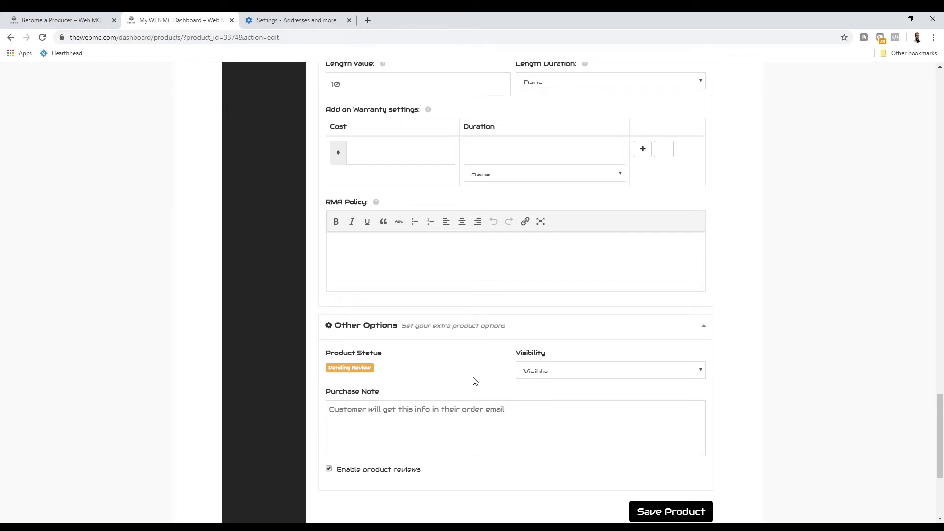
{"action": "scroll", "coordinate": [365, 346], "scroll_direction": "down", "scroll_amount": 2}
{"action": "left_click", "coordinate": [382, 373]}
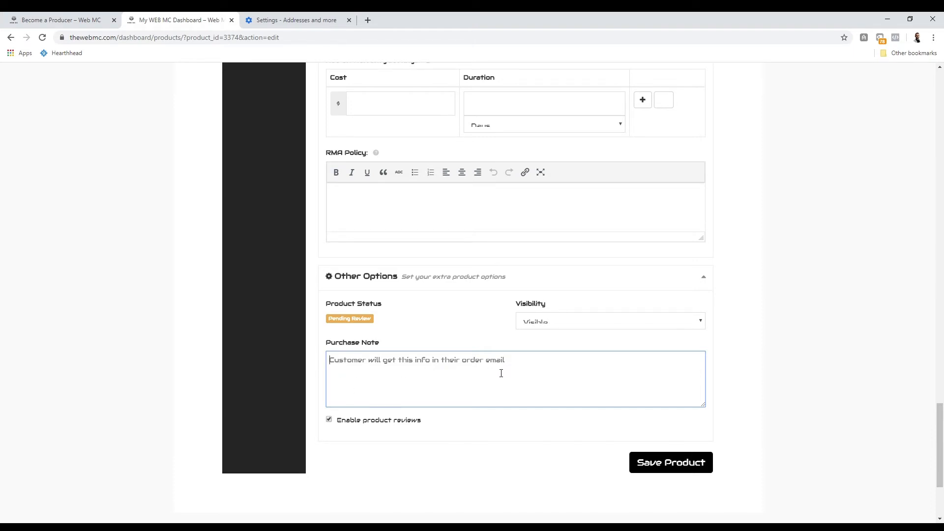
{"action": "scroll", "coordinate": [434, 333], "scroll_direction": "up", "scroll_amount": 8}
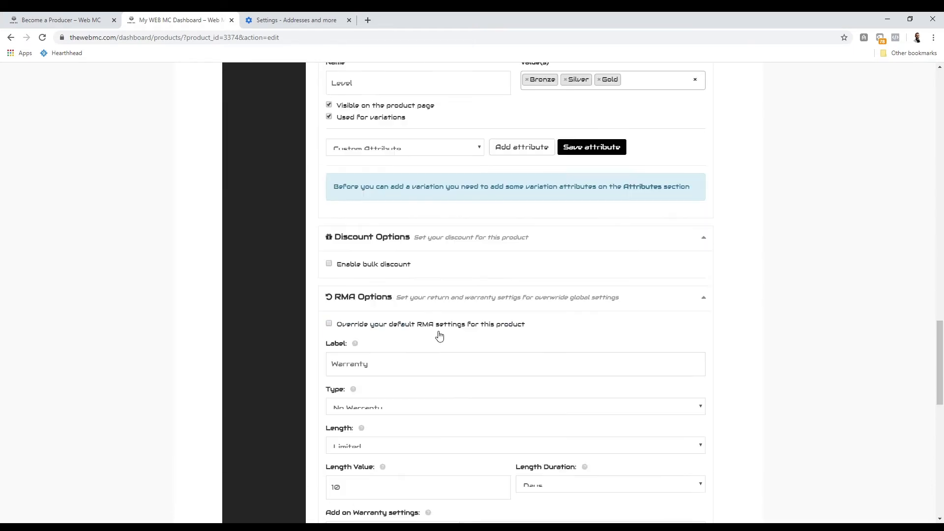
{"action": "scroll", "coordinate": [437, 333], "scroll_direction": "down", "scroll_amount": 9}
{"action": "scroll", "coordinate": [434, 369], "scroll_direction": "down", "scroll_amount": 3}
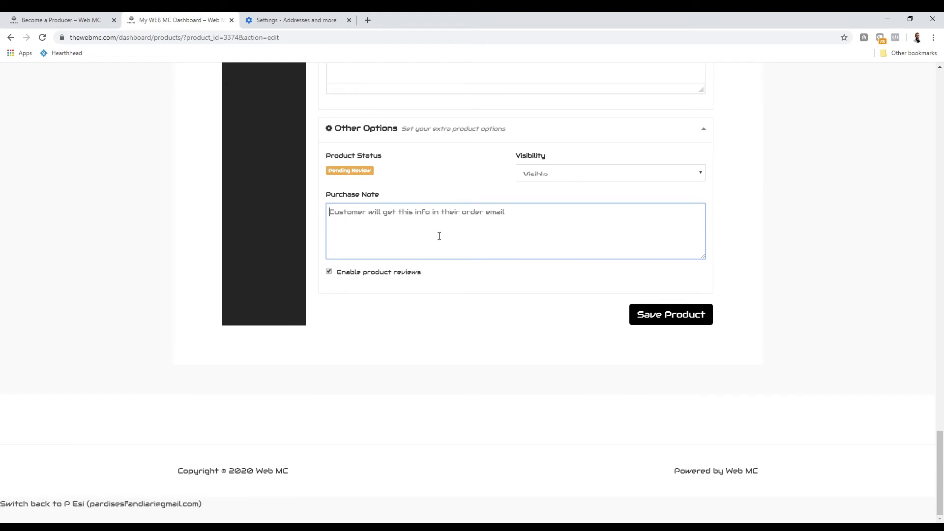
{"action": "type", "text": "Clic"}
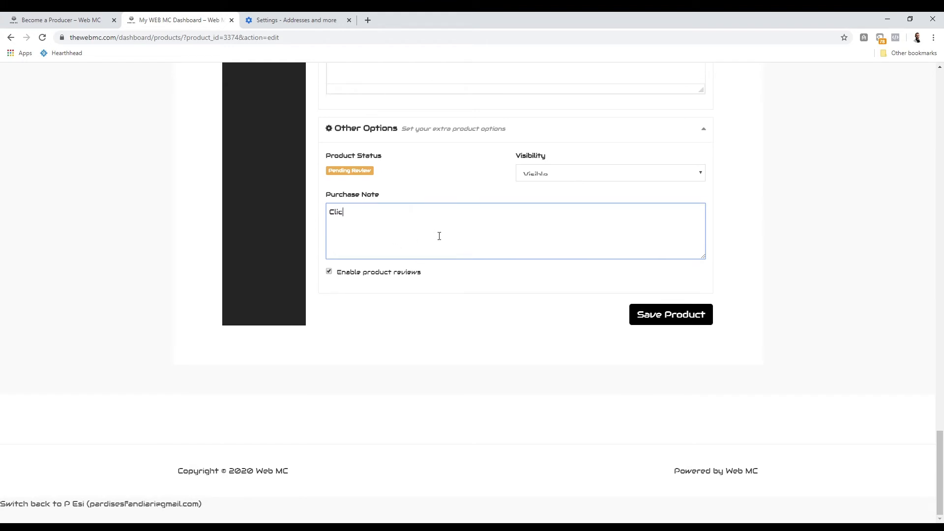
{"action": "type", "text": "l"}
{"action": "key", "text": "BackSpace"}
{"action": "key", "text": "BackSpace"}
{"action": "type", "text": "Be asure to fill oiutt the requirements!"}
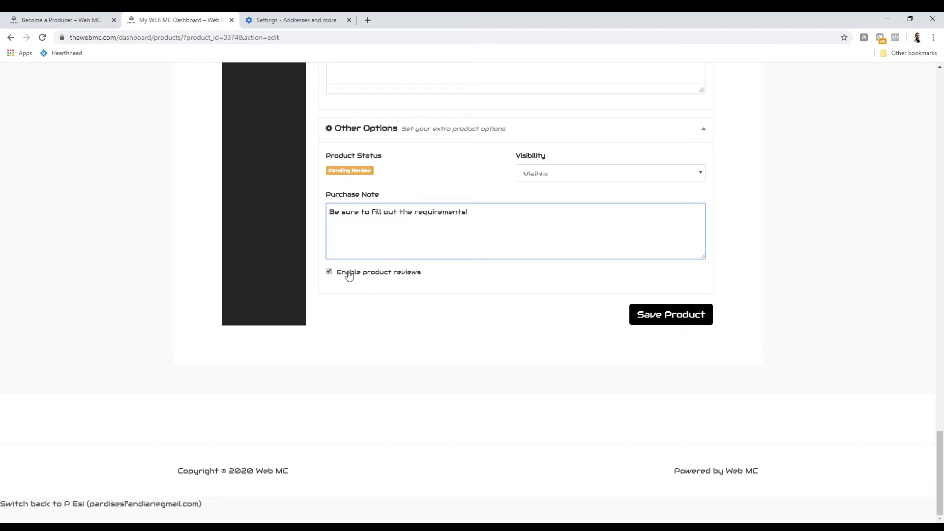
Mark the Custom Instrumental Package as a service and change its product type to Simple
{"action": "scroll", "coordinate": [472, 307], "scroll_direction": "up", "scroll_amount": 5}
{"action": "scroll", "coordinate": [444, 392], "scroll_direction": "up", "scroll_amount": 14}
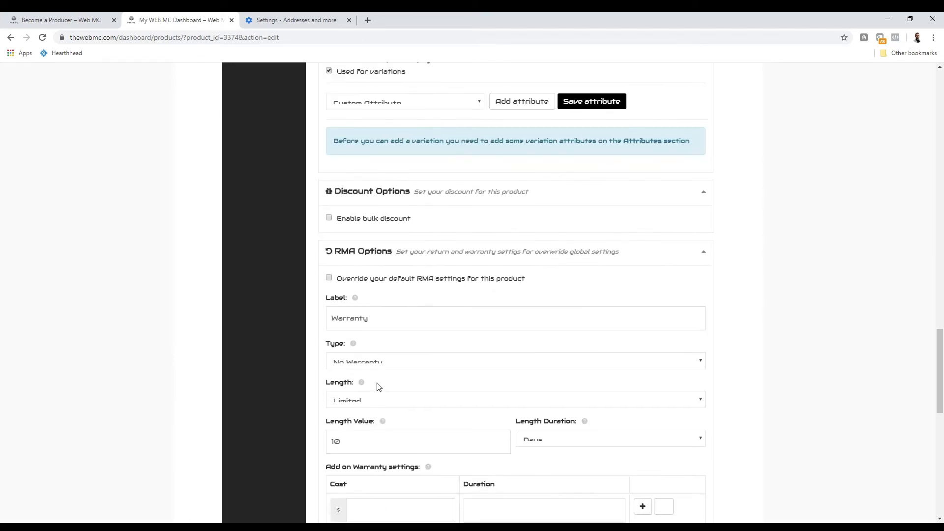
{"action": "scroll", "coordinate": [461, 388], "scroll_direction": "up", "scroll_amount": 7}
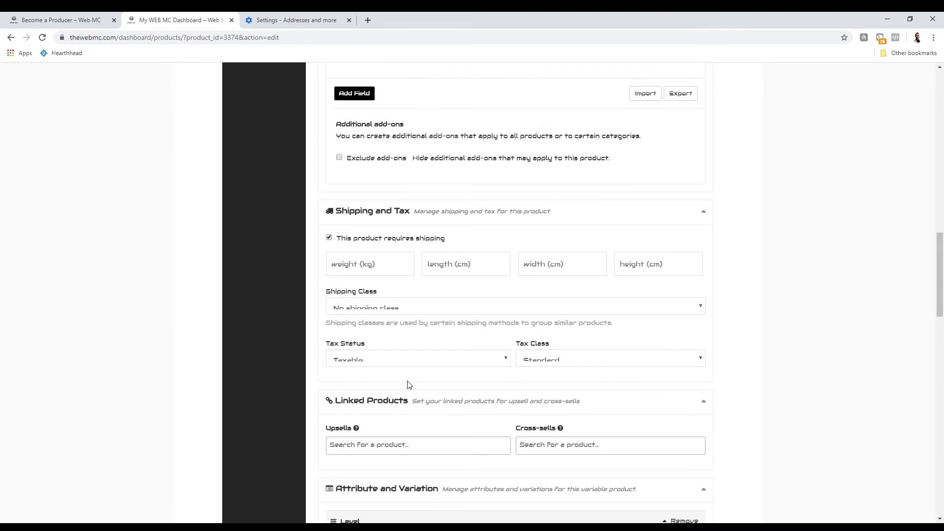
{"action": "scroll", "coordinate": [352, 374], "scroll_direction": "down", "scroll_amount": 1}
{"action": "scroll", "coordinate": [352, 374], "scroll_direction": "up", "scroll_amount": 13}
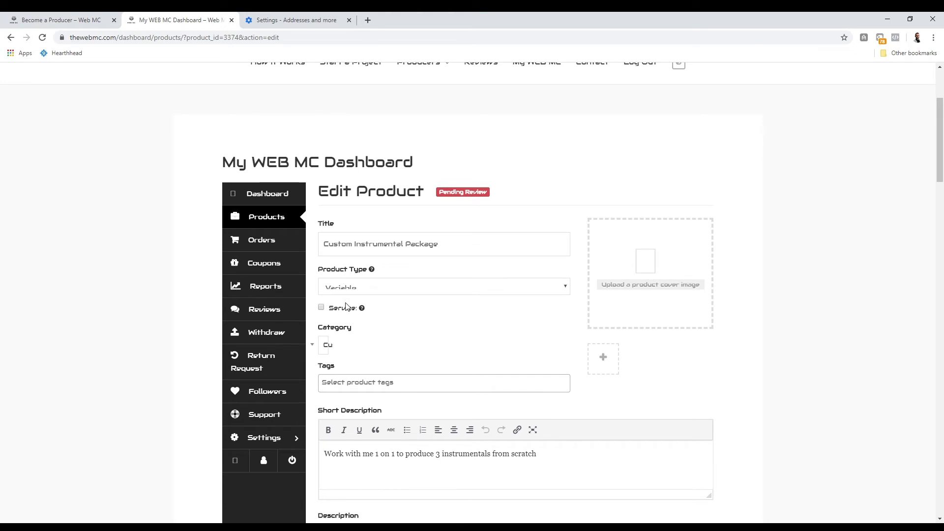
{"action": "left_click", "coordinate": [322, 308]}
{"action": "left_click", "coordinate": [408, 289]}
{"action": "left_click", "coordinate": [366, 301]}
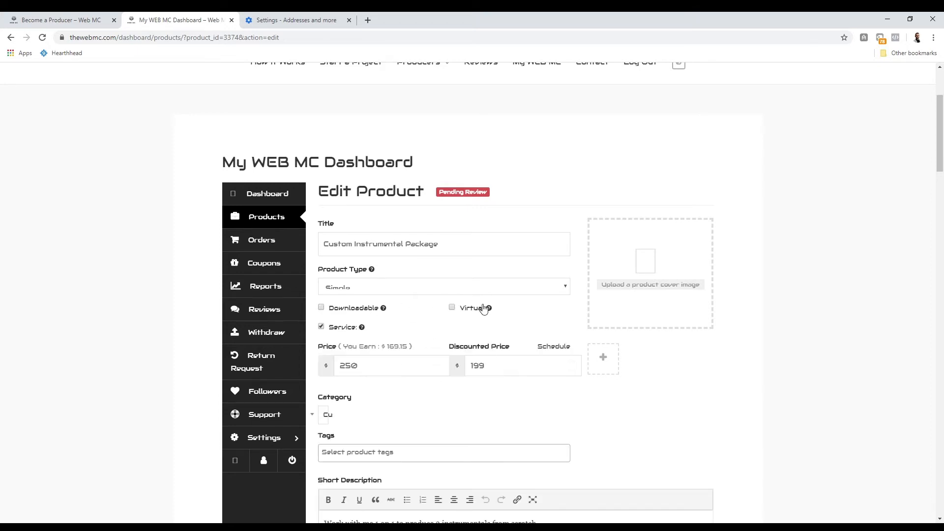
{"action": "left_click", "coordinate": [340, 328]}
{"action": "left_click", "coordinate": [333, 310]}
{"action": "scroll", "coordinate": [537, 443], "scroll_direction": "down", "scroll_amount": 1}
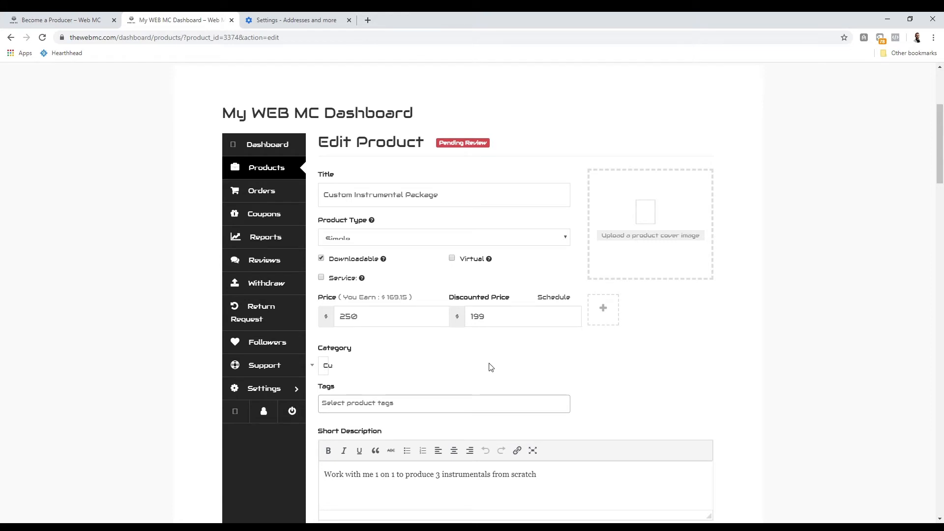
{"action": "left_click", "coordinate": [355, 260]}
{"action": "left_click", "coordinate": [339, 280]}
Look through the service product's tags, descriptions, inventory and service requirement options
{"action": "scroll", "coordinate": [433, 320], "scroll_direction": "down", "scroll_amount": 2}
{"action": "scroll", "coordinate": [432, 337], "scroll_direction": "down", "scroll_amount": 3}
{"action": "scroll", "coordinate": [412, 306], "scroll_direction": "up", "scroll_amount": 3}
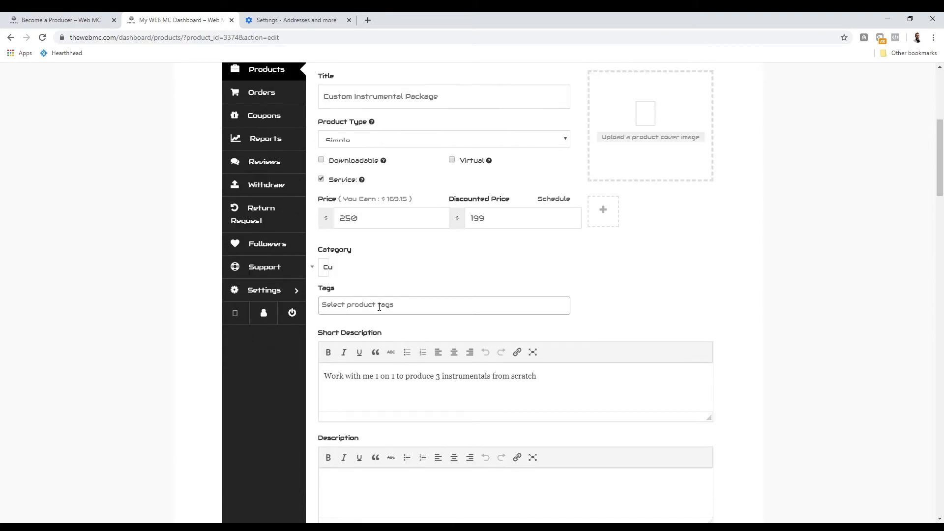
{"action": "scroll", "coordinate": [394, 292], "scroll_direction": "down", "scroll_amount": 1}
{"action": "scroll", "coordinate": [393, 291], "scroll_direction": "down", "scroll_amount": 5}
{"action": "scroll", "coordinate": [365, 344], "scroll_direction": "up", "scroll_amount": 2}
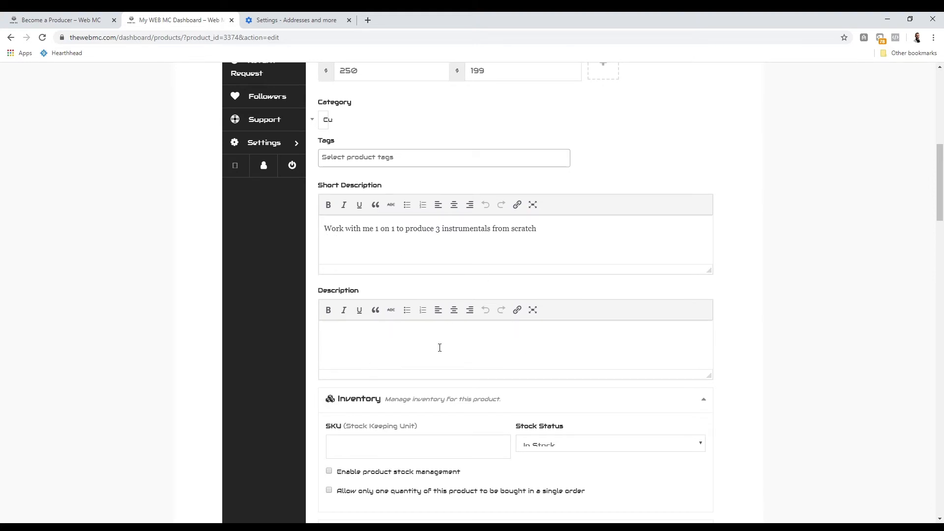
{"action": "scroll", "coordinate": [440, 348], "scroll_direction": "down", "scroll_amount": 6}
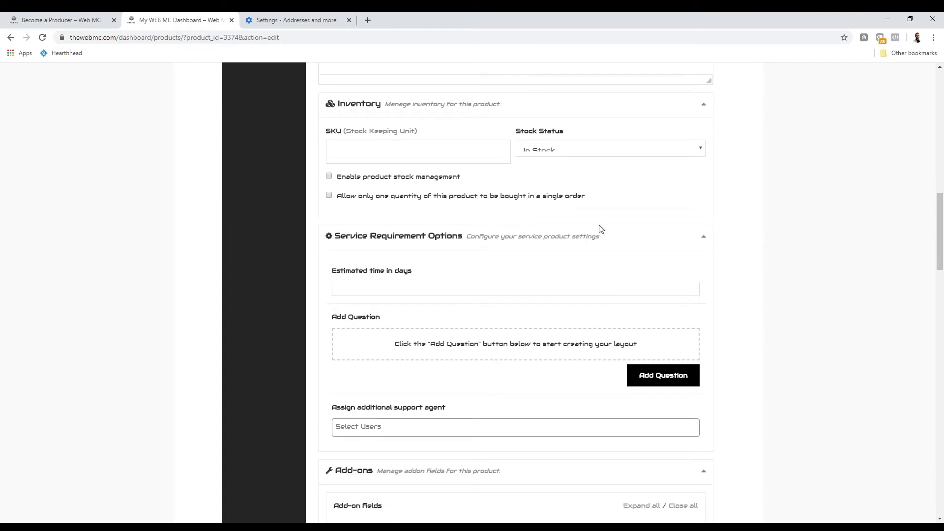
{"action": "scroll", "coordinate": [452, 344], "scroll_direction": "down", "scroll_amount": 2}
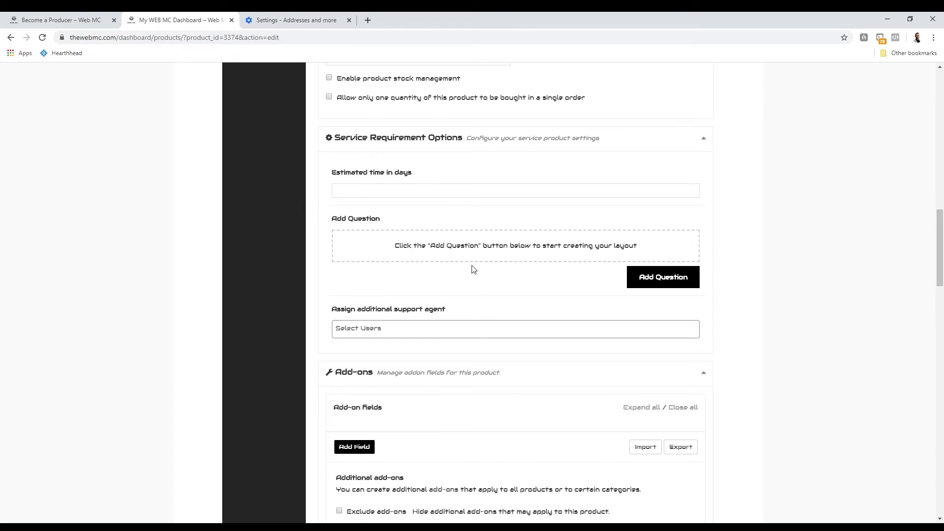
Add a Text Area question to the service requirements asking "How much experience do you have?"
{"action": "left_click", "coordinate": [674, 277]}
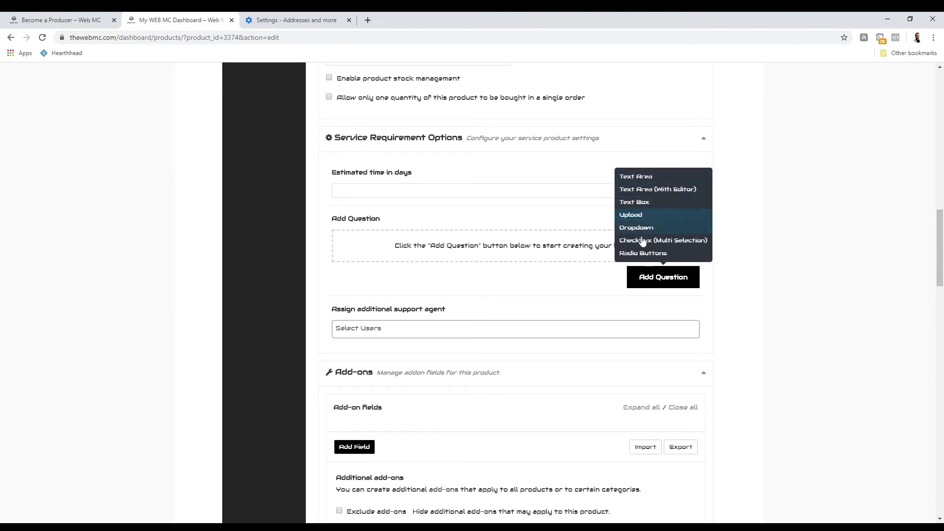
{"action": "left_click", "coordinate": [643, 183]}
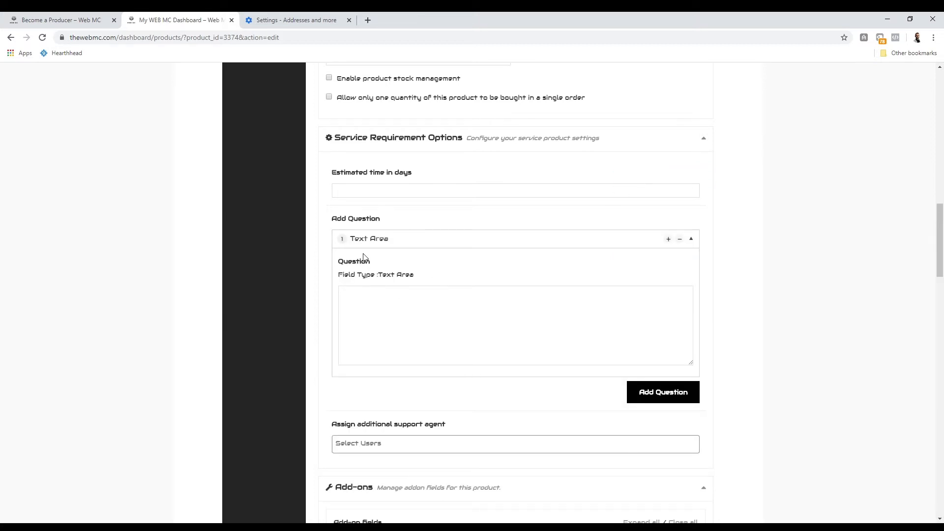
{"action": "left_click", "coordinate": [377, 307]}
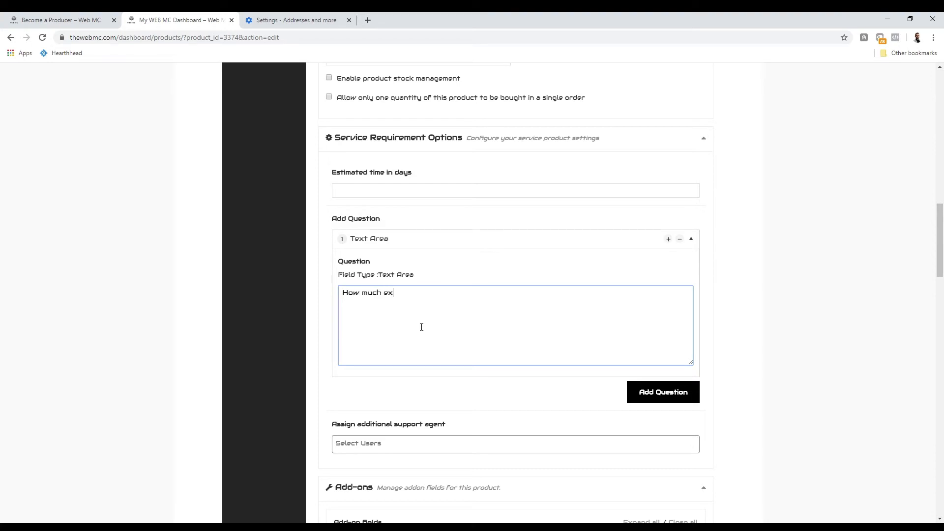
{"action": "type", "text": "How much experience do you have?"}
{"action": "left_click", "coordinate": [632, 396]}
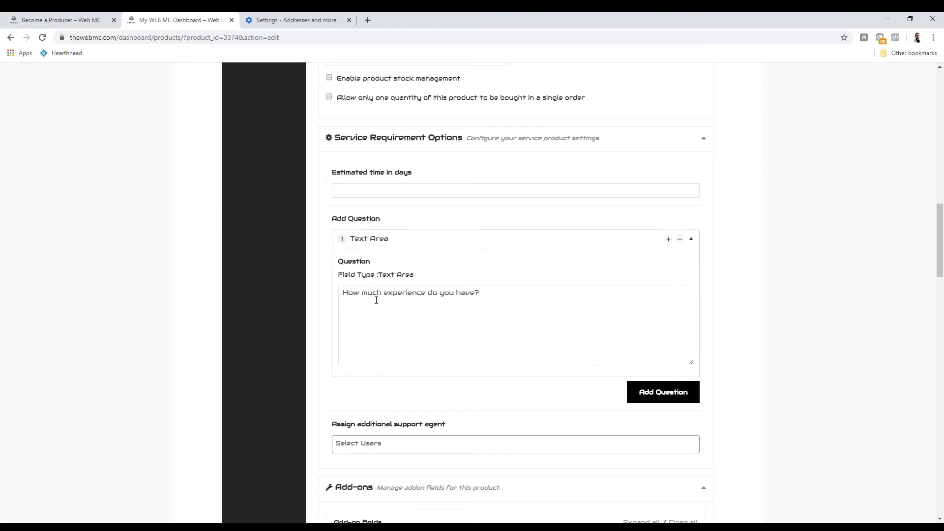
Add a Text Box question to the service requirements asking "Whats your stage name?"
{"action": "left_click", "coordinate": [677, 394]}
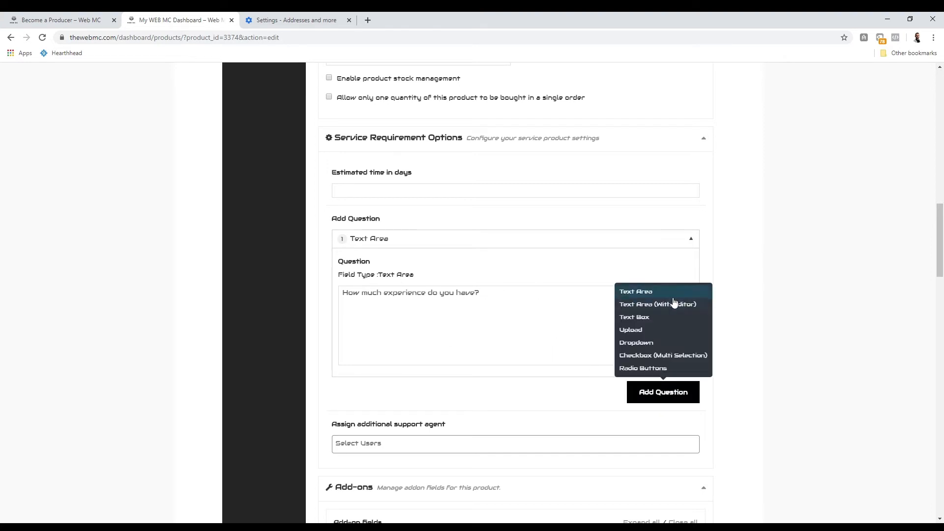
{"action": "left_click", "coordinate": [652, 319]}
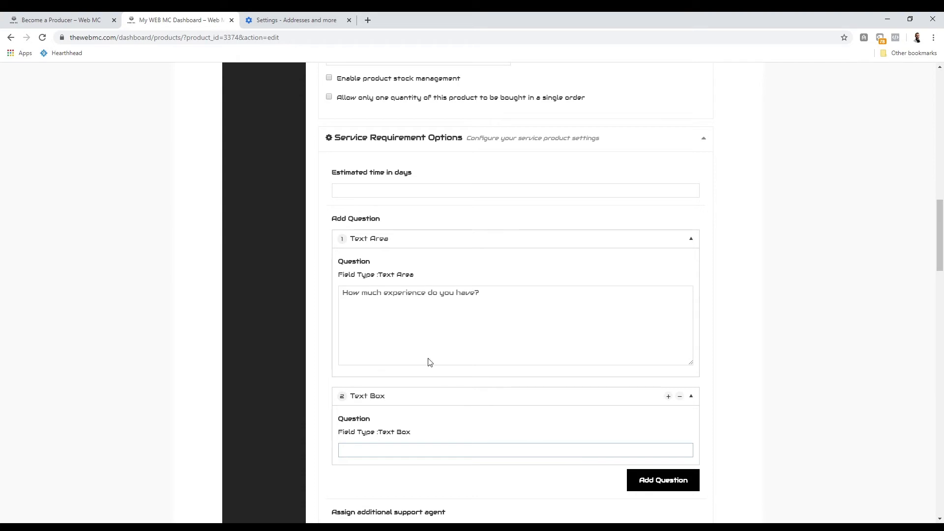
{"action": "left_click", "coordinate": [422, 309]}
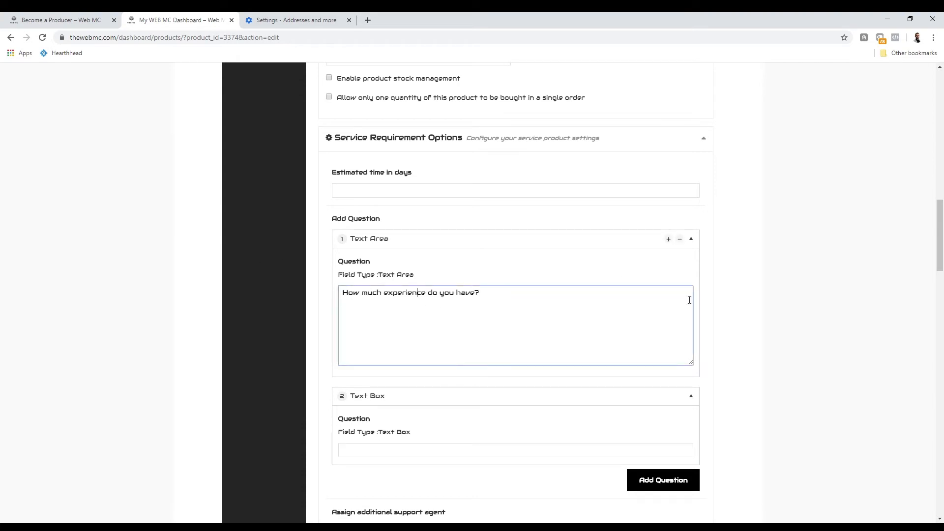
{"action": "left_click", "coordinate": [454, 446]}
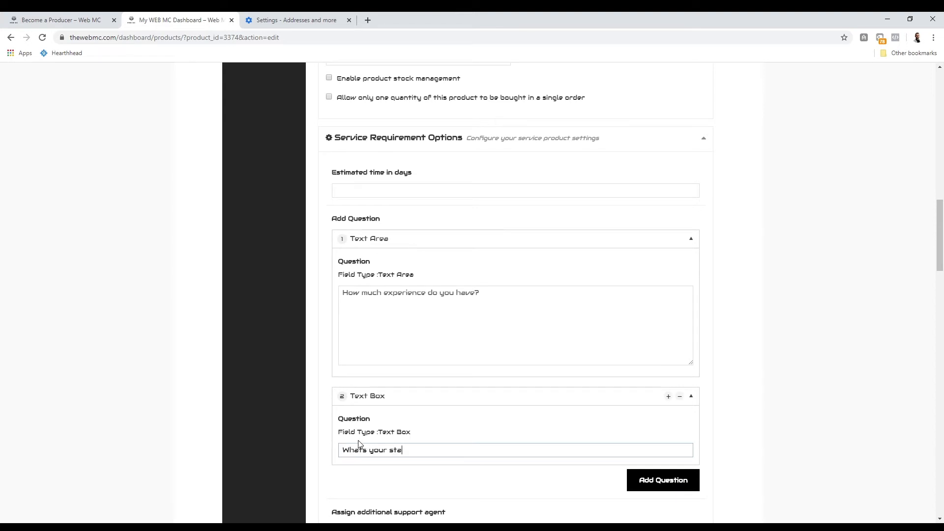
Add an Upload question to the service requirements reading "Please attach any previous examples"
{"action": "left_click", "coordinate": [656, 485]}
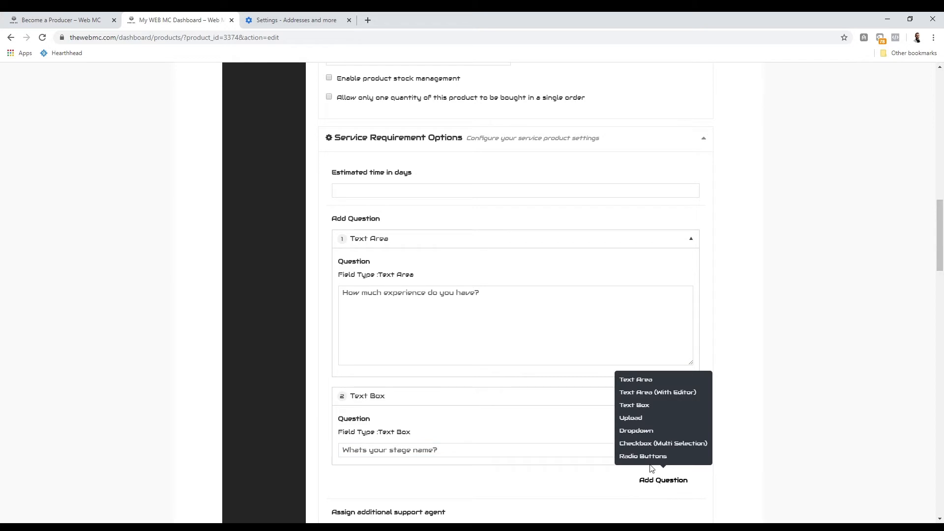
{"action": "left_click", "coordinate": [646, 424]}
{"action": "scroll", "coordinate": [490, 457], "scroll_direction": "down", "scroll_amount": 2}
{"action": "left_click", "coordinate": [355, 441]}
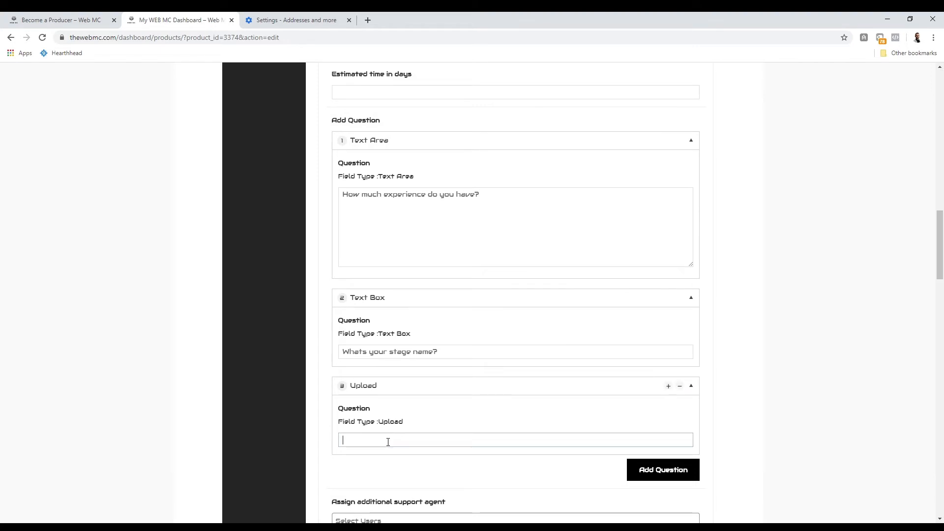
{"action": "type", "text": "Please attacg"}
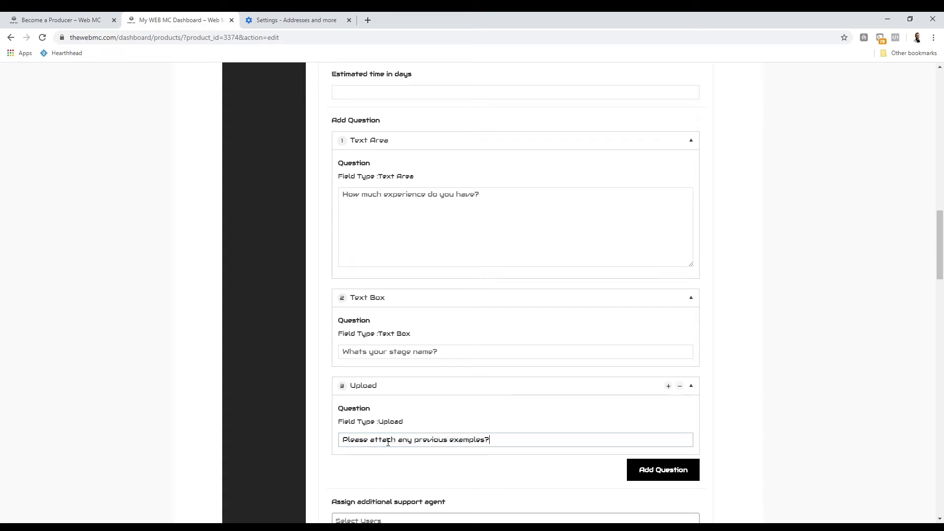
{"action": "left_click", "coordinate": [508, 463]}
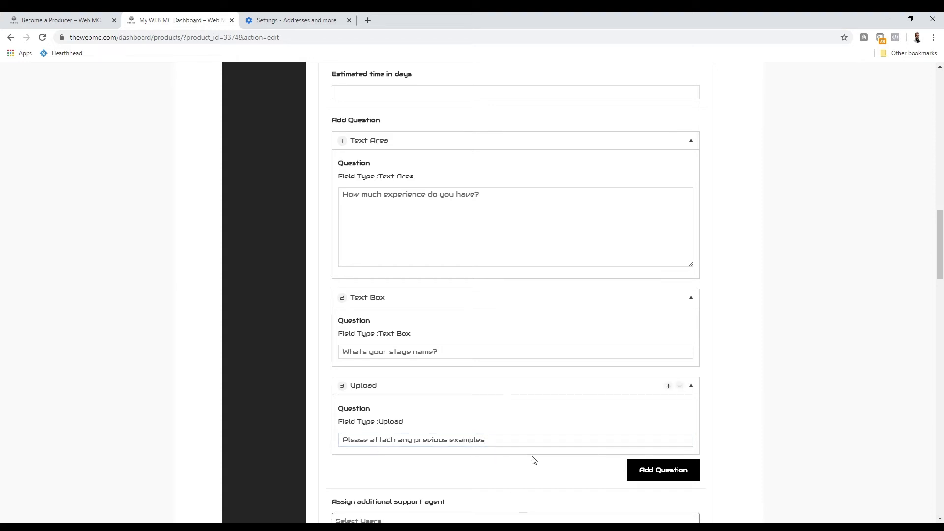
Add a Dropdown question to the service requirements asking "What genre?"
{"action": "left_click", "coordinate": [655, 473]}
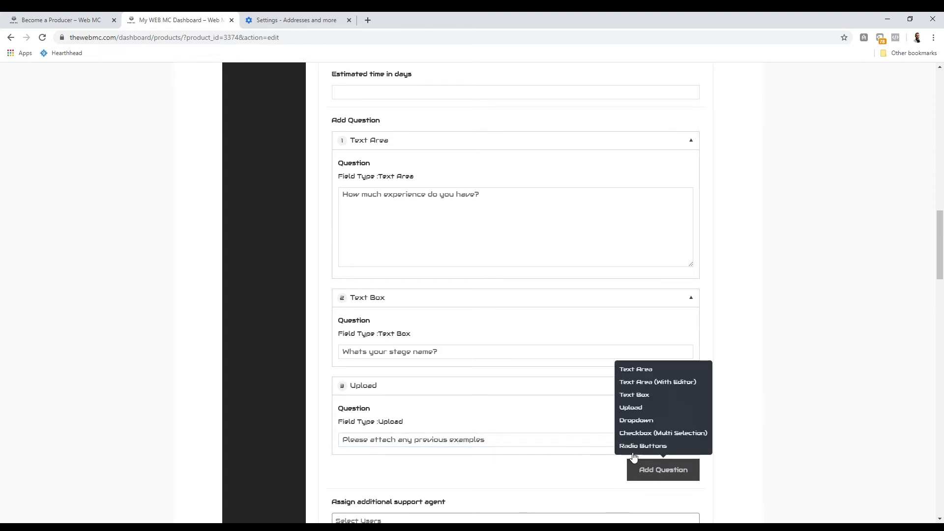
{"action": "left_click", "coordinate": [652, 421]}
{"action": "scroll", "coordinate": [492, 468], "scroll_direction": "down", "scroll_amount": 2}
{"action": "left_click", "coordinate": [426, 417]}
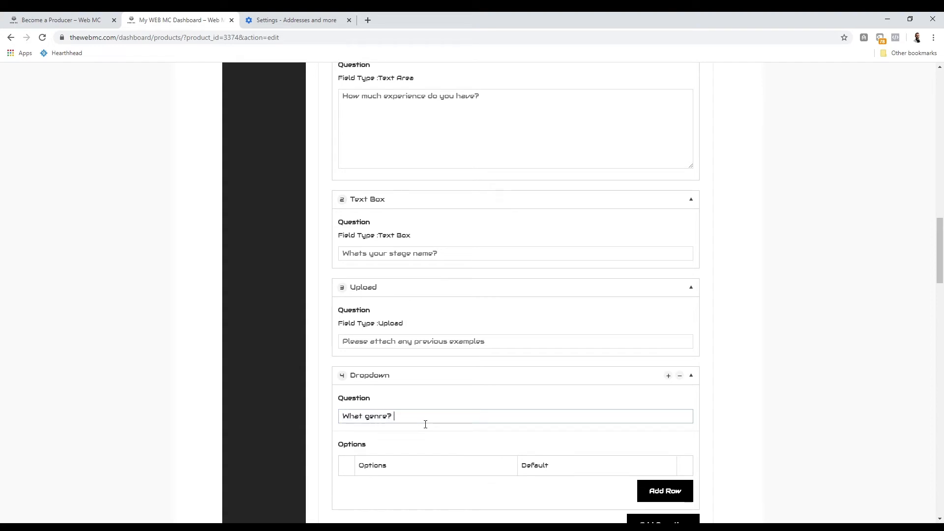
{"action": "scroll", "coordinate": [492, 463], "scroll_direction": "down", "scroll_amount": 1}
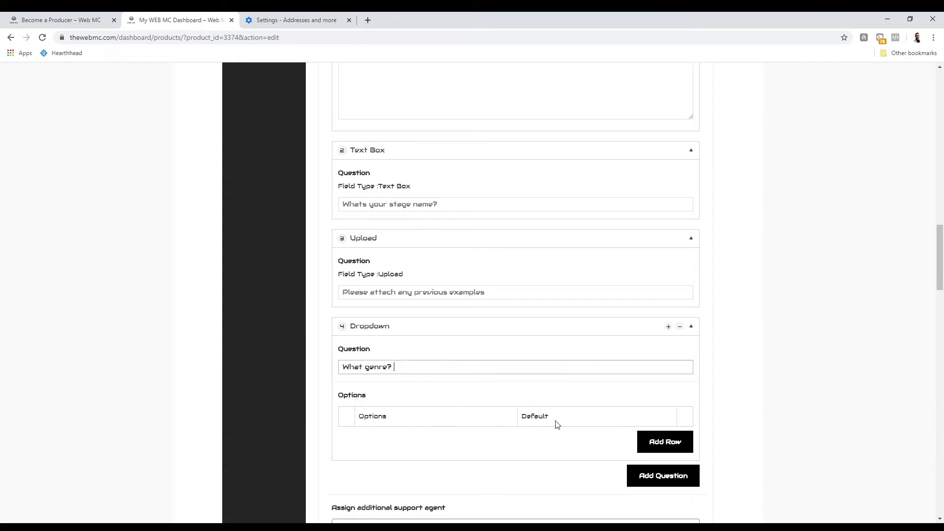
Give the genre question the options Rap and Country, and make Rap the default
{"action": "left_click", "coordinate": [659, 442]}
{"action": "left_click", "coordinate": [425, 441]}
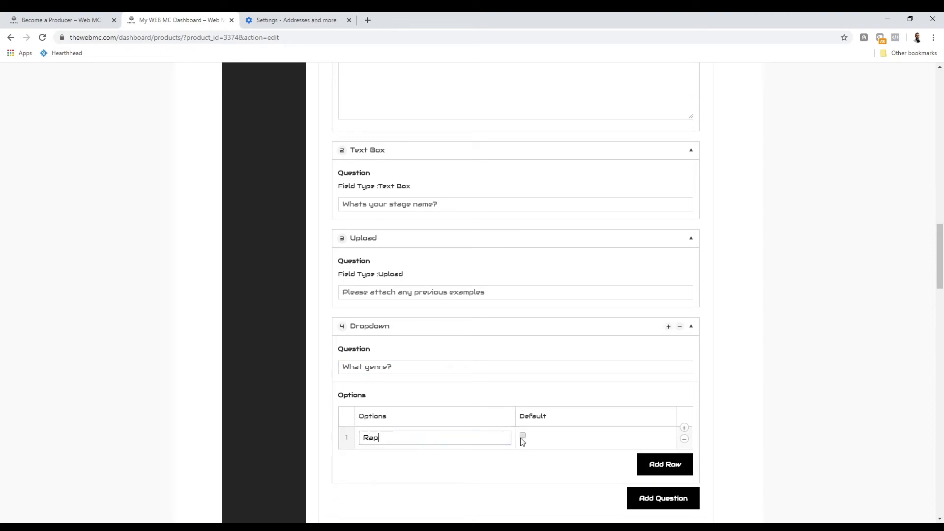
{"action": "left_click", "coordinate": [686, 465]}
{"action": "left_click", "coordinate": [429, 463]}
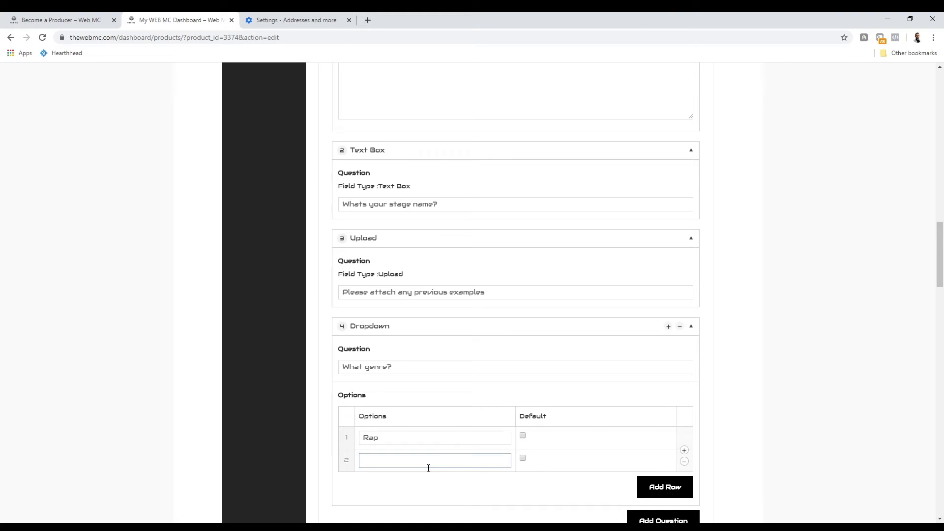
{"action": "left_click", "coordinate": [515, 465]}
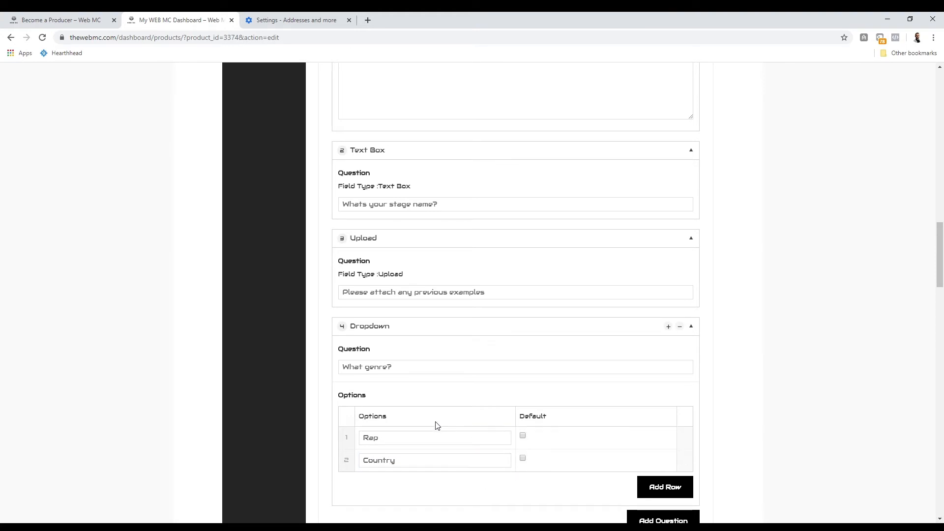
{"action": "left_click", "coordinate": [523, 435]}
{"action": "left_click", "coordinate": [523, 436]}
{"action": "left_click", "coordinate": [530, 439]}
Set the estimated time in the service requirement options to 3 days
{"action": "scroll", "coordinate": [571, 489], "scroll_direction": "up", "scroll_amount": 1}
{"action": "scroll", "coordinate": [590, 492], "scroll_direction": "down", "scroll_amount": 1}
{"action": "scroll", "coordinate": [606, 493], "scroll_direction": "down", "scroll_amount": 5}
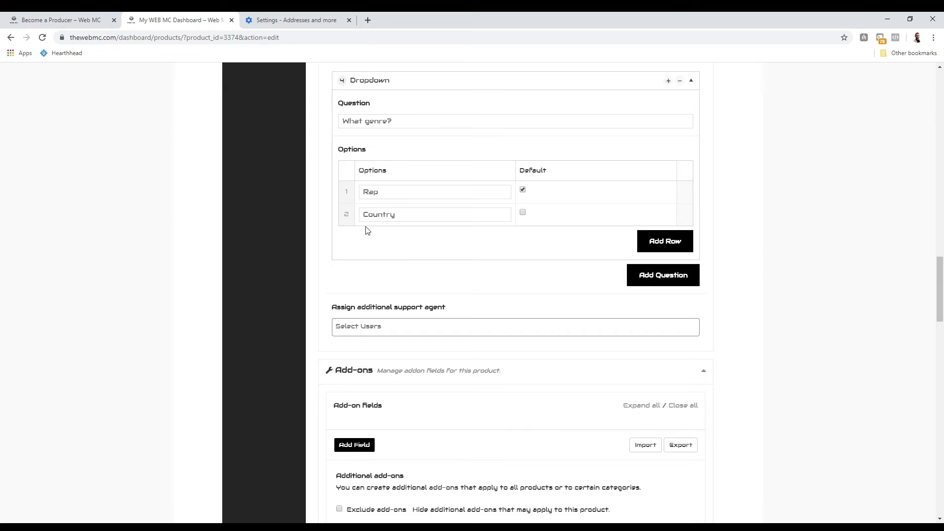
{"action": "scroll", "coordinate": [383, 243], "scroll_direction": "up", "scroll_amount": 9}
{"action": "scroll", "coordinate": [569, 282], "scroll_direction": "down", "scroll_amount": 1}
{"action": "scroll", "coordinate": [426, 181], "scroll_direction": "down", "scroll_amount": 1}
{"action": "scroll", "coordinate": [435, 259], "scroll_direction": "up", "scroll_amount": 5}
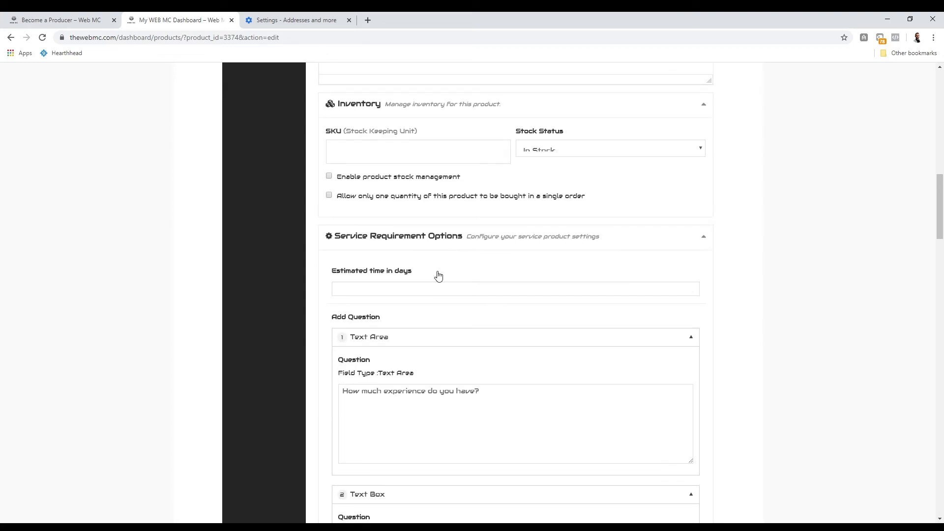
{"action": "scroll", "coordinate": [435, 259], "scroll_direction": "down", "scroll_amount": 4}
{"action": "scroll", "coordinate": [426, 312], "scroll_direction": "up", "scroll_amount": 4}
{"action": "left_click", "coordinate": [405, 297]}
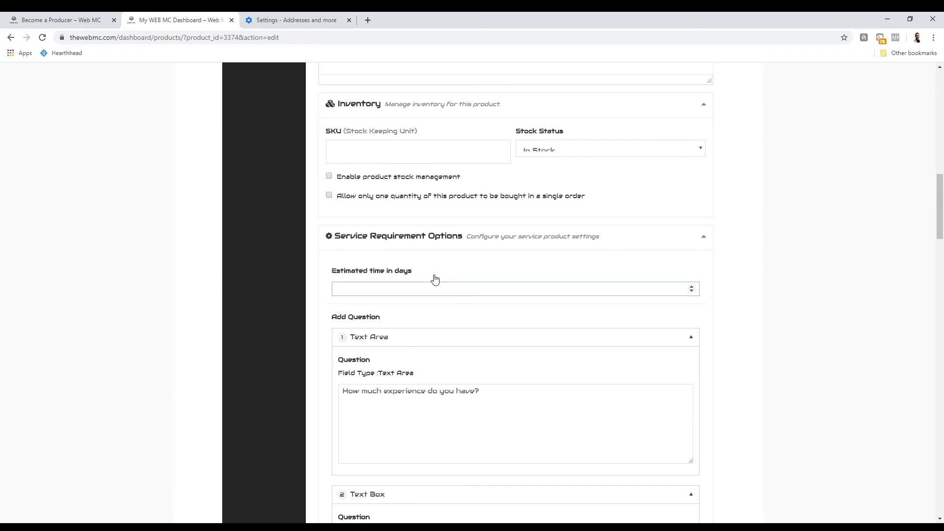
{"action": "left_click", "coordinate": [719, 279]}
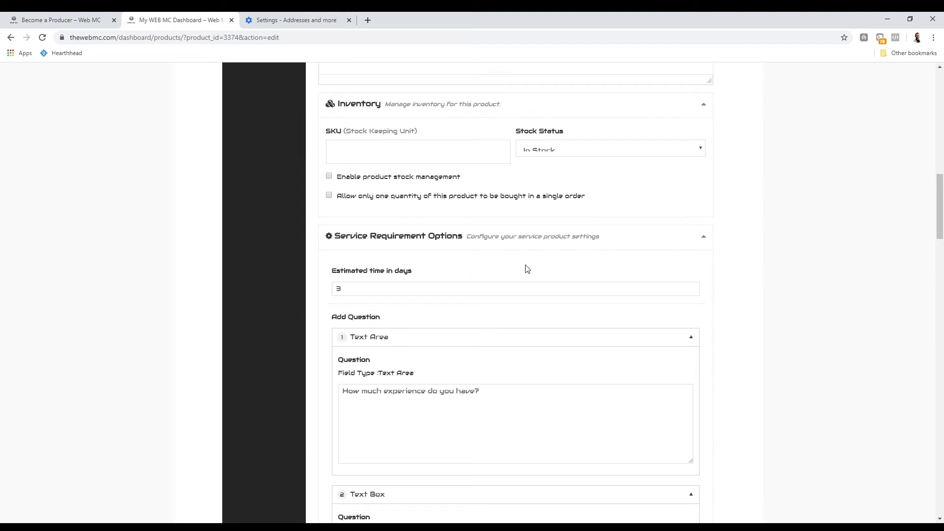
Add a new add-on field to the product
{"action": "scroll", "coordinate": [521, 270], "scroll_direction": "down", "scroll_amount": 4}
{"action": "scroll", "coordinate": [509, 278], "scroll_direction": "down", "scroll_amount": 11}
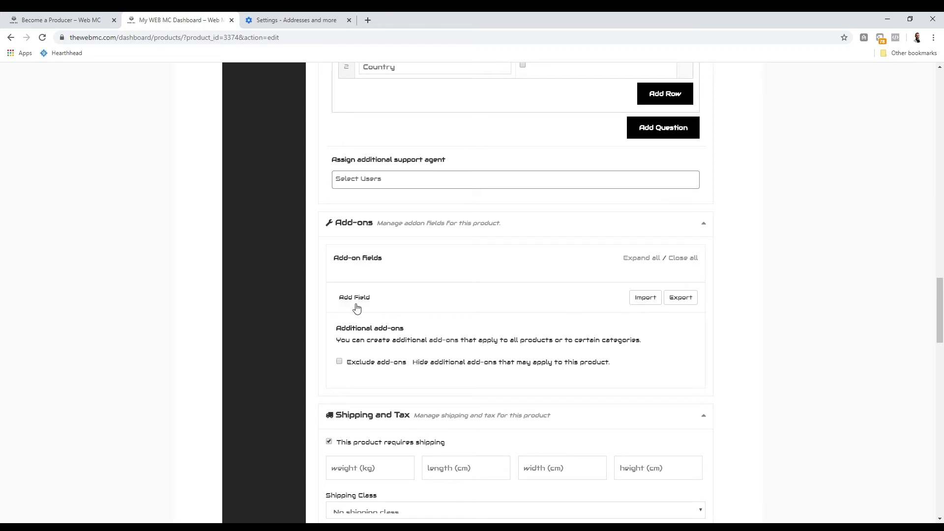
{"action": "left_click", "coordinate": [347, 305]}
{"action": "scroll", "coordinate": [394, 354], "scroll_direction": "down", "scroll_amount": 3}
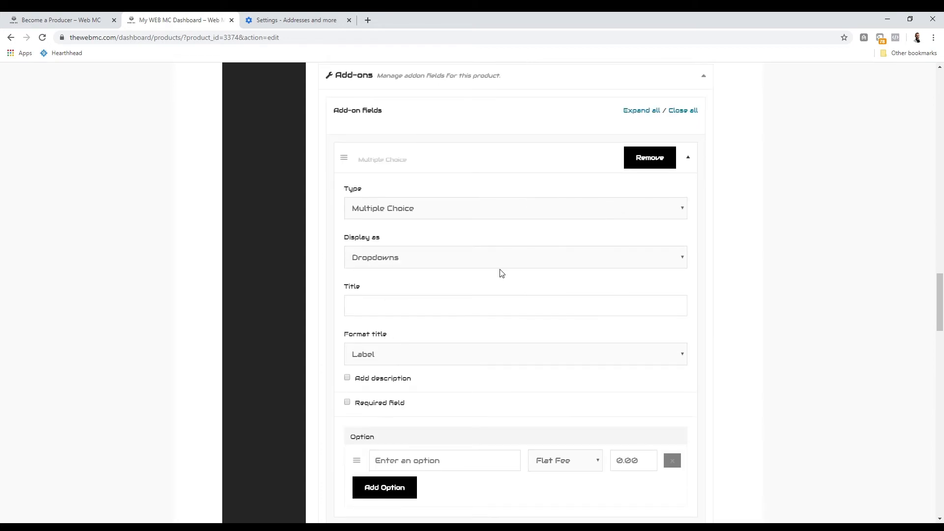
Compare the new add-on field's settings with the service requirement questions
{"action": "scroll", "coordinate": [481, 361], "scroll_direction": "up", "scroll_amount": 2}
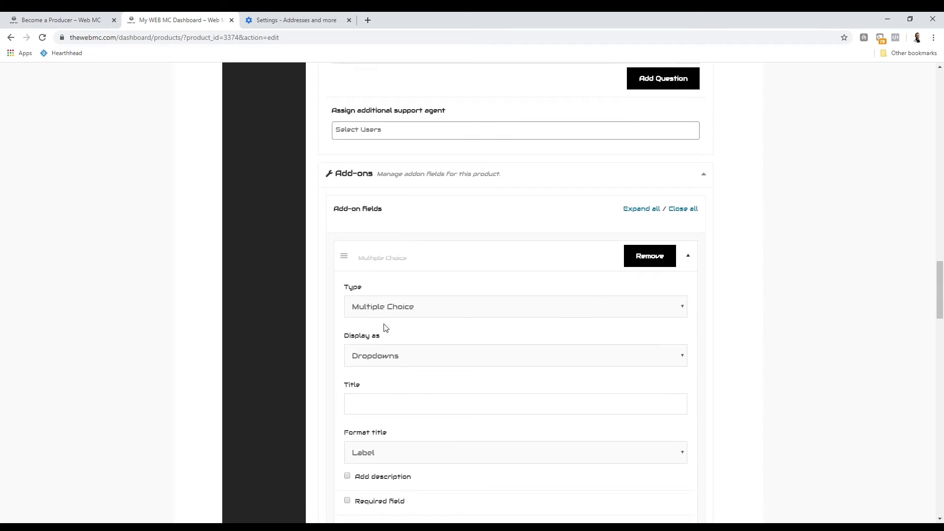
{"action": "scroll", "coordinate": [579, 183], "scroll_direction": "up", "scroll_amount": 3}
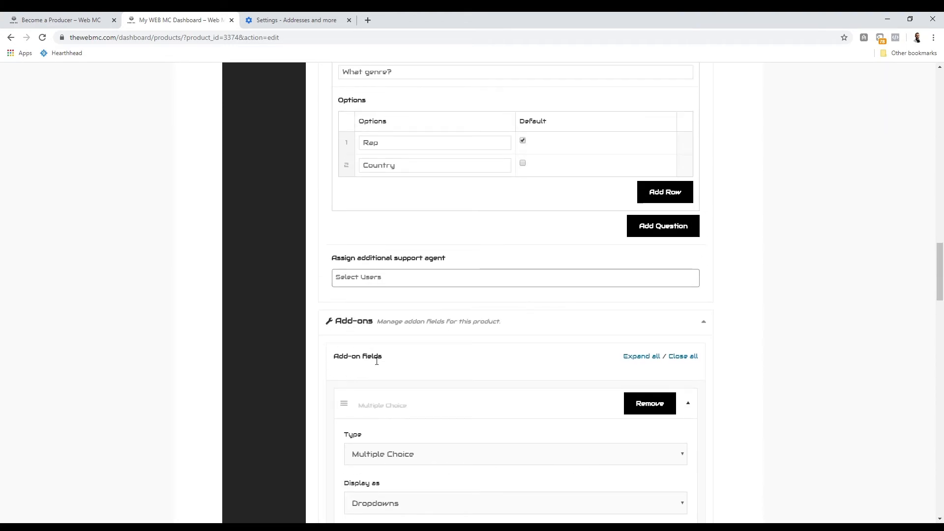
{"action": "scroll", "coordinate": [375, 419], "scroll_direction": "down", "scroll_amount": 2}
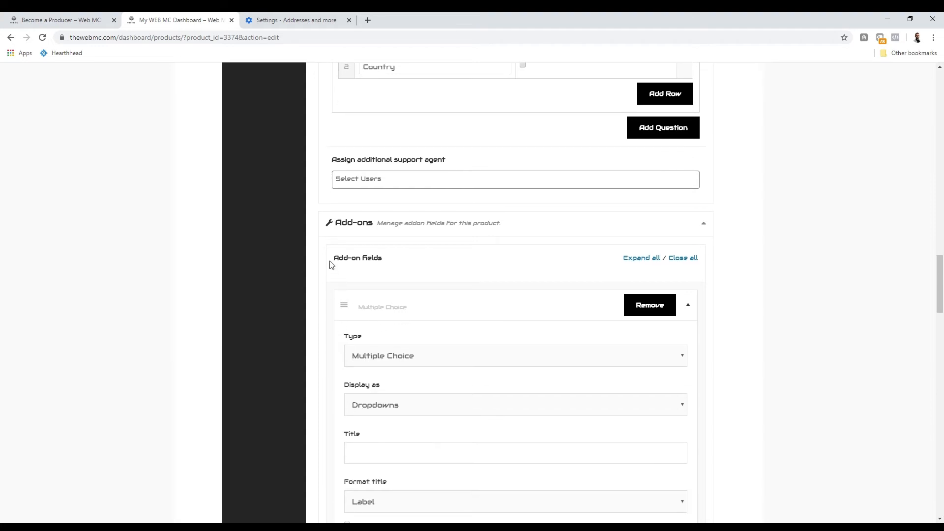
{"action": "scroll", "coordinate": [372, 265], "scroll_direction": "up", "scroll_amount": 10}
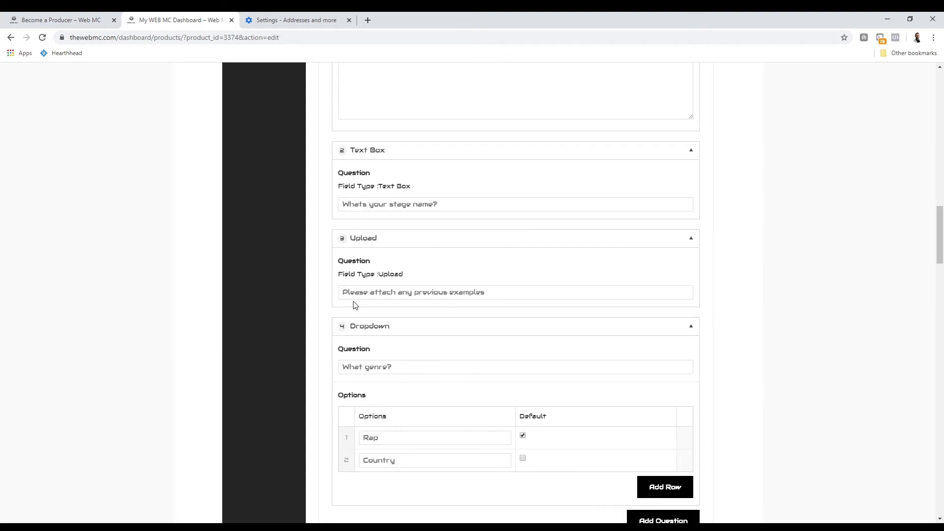
{"action": "scroll", "coordinate": [340, 250], "scroll_direction": "up", "scroll_amount": 4}
{"action": "scroll", "coordinate": [655, 297], "scroll_direction": "down", "scroll_amount": 7}
{"action": "scroll", "coordinate": [426, 289], "scroll_direction": "down", "scroll_amount": 1}
{"action": "scroll", "coordinate": [425, 289], "scroll_direction": "down", "scroll_amount": 10}
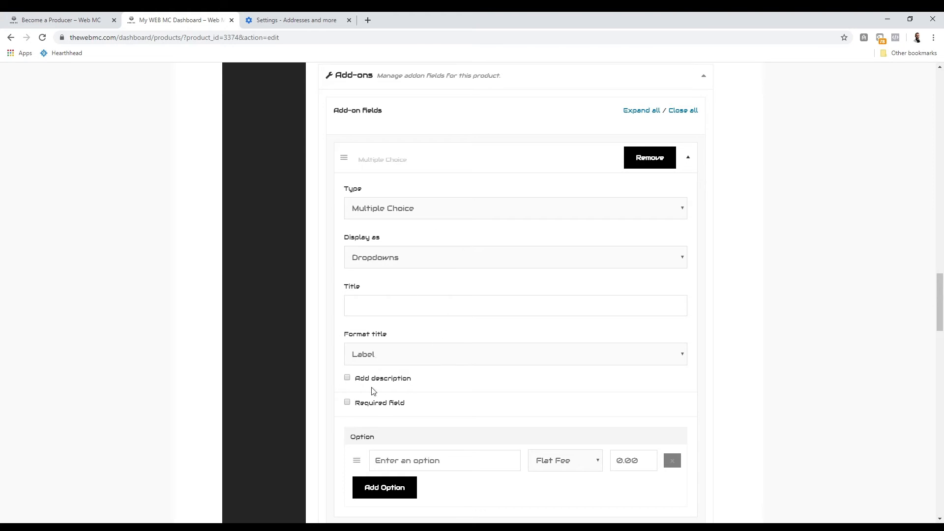
Remove the empty add-on field and mark the product as not requiring shipping
{"action": "left_click", "coordinate": [639, 164]}
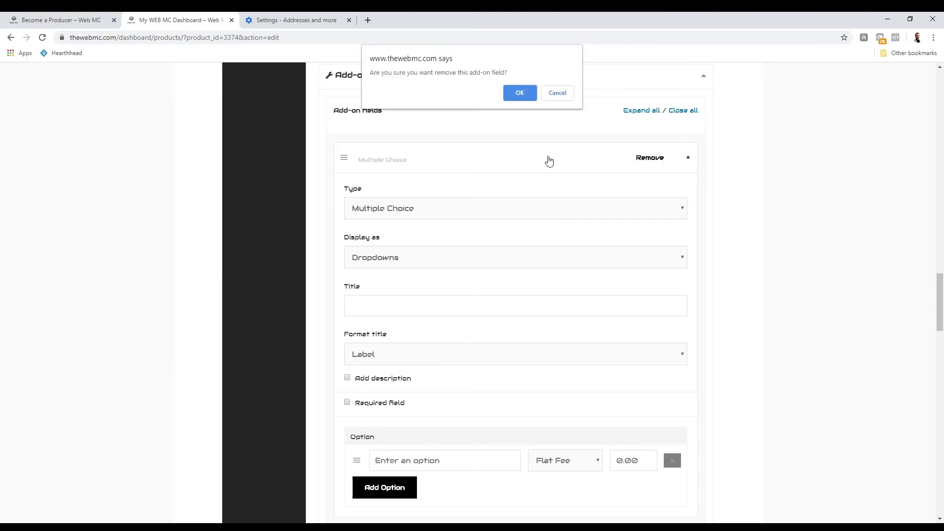
{"action": "left_click", "coordinate": [520, 93]}
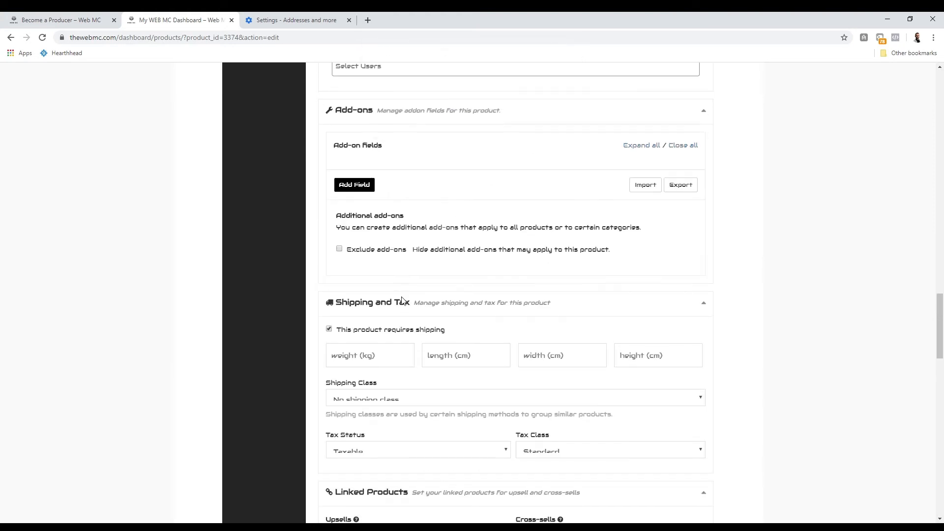
{"action": "scroll", "coordinate": [320, 270], "scroll_direction": "down", "scroll_amount": 2}
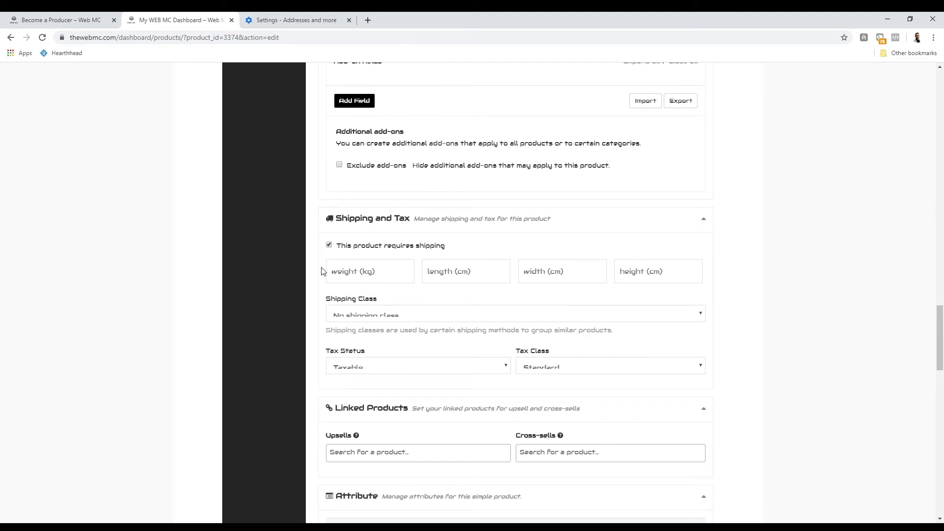
{"action": "left_click", "coordinate": [349, 247]}
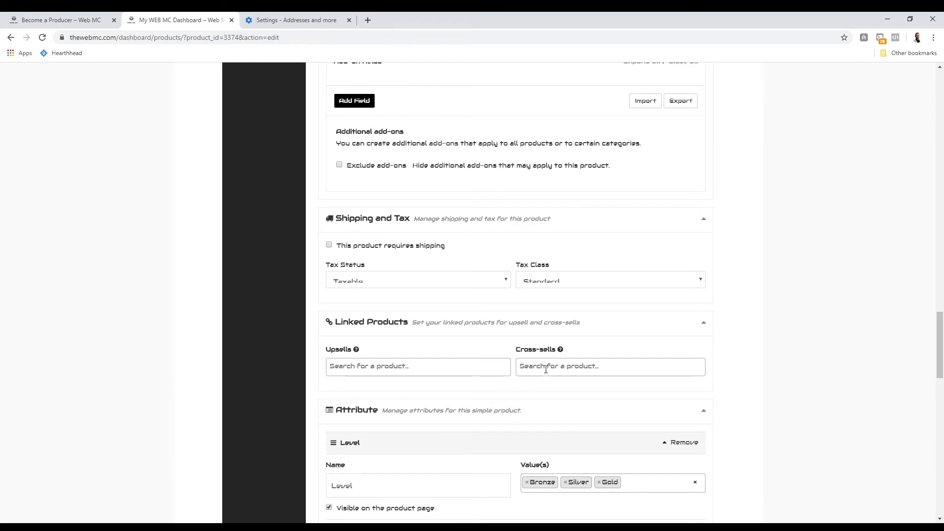
Review the product's linked products, Level attribute, discount options and RMA options
{"action": "left_click", "coordinate": [608, 372]}
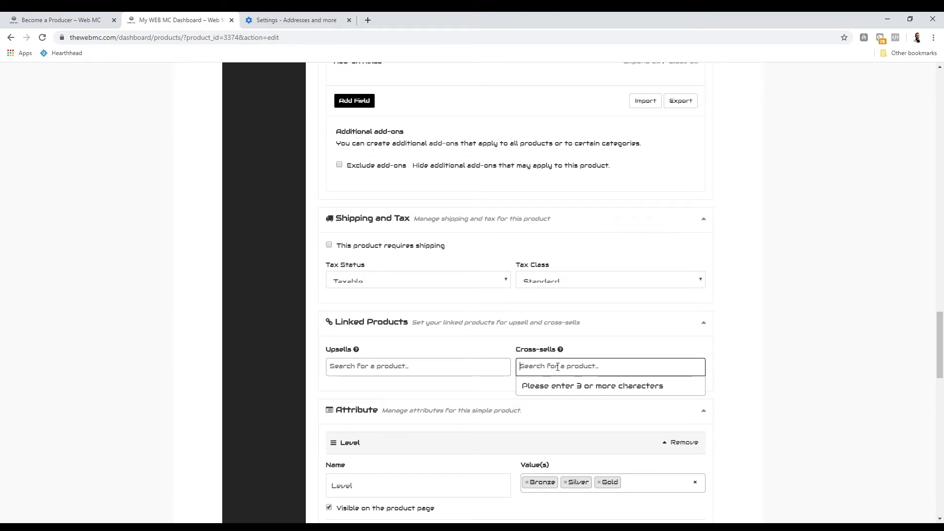
{"action": "left_click", "coordinate": [506, 396]}
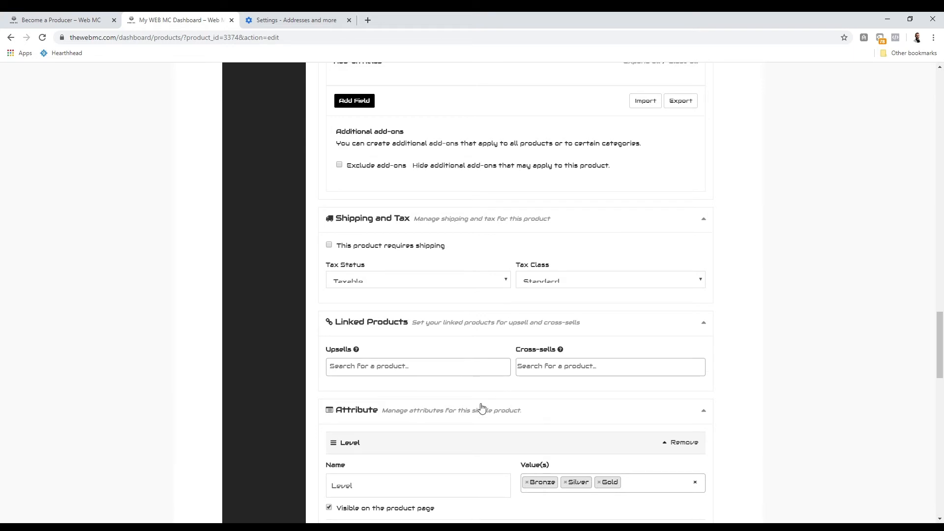
{"action": "scroll", "coordinate": [481, 407], "scroll_direction": "down", "scroll_amount": 4}
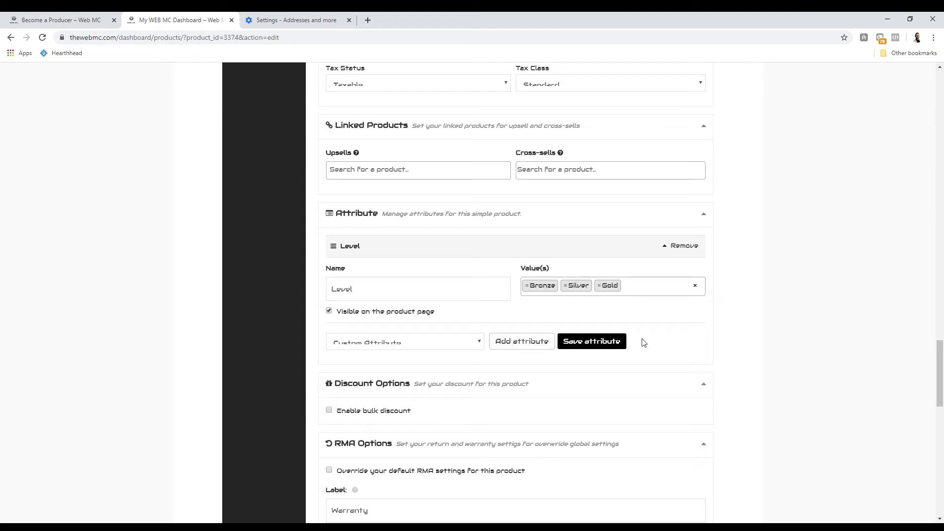
{"action": "scroll", "coordinate": [428, 413], "scroll_direction": "down", "scroll_amount": 2}
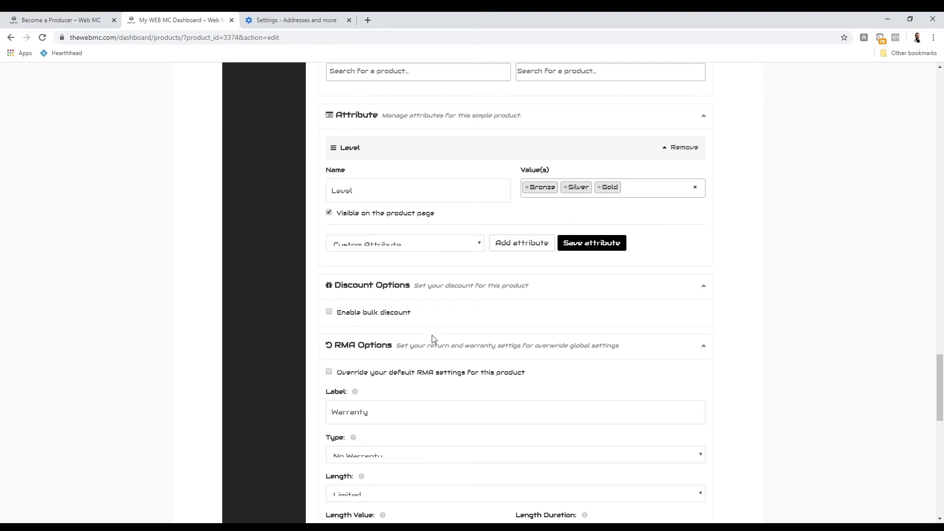
{"action": "scroll", "coordinate": [435, 354], "scroll_direction": "down", "scroll_amount": 1}
{"action": "scroll", "coordinate": [439, 365], "scroll_direction": "down", "scroll_amount": 4}
{"action": "scroll", "coordinate": [372, 301], "scroll_direction": "up", "scroll_amount": 1}
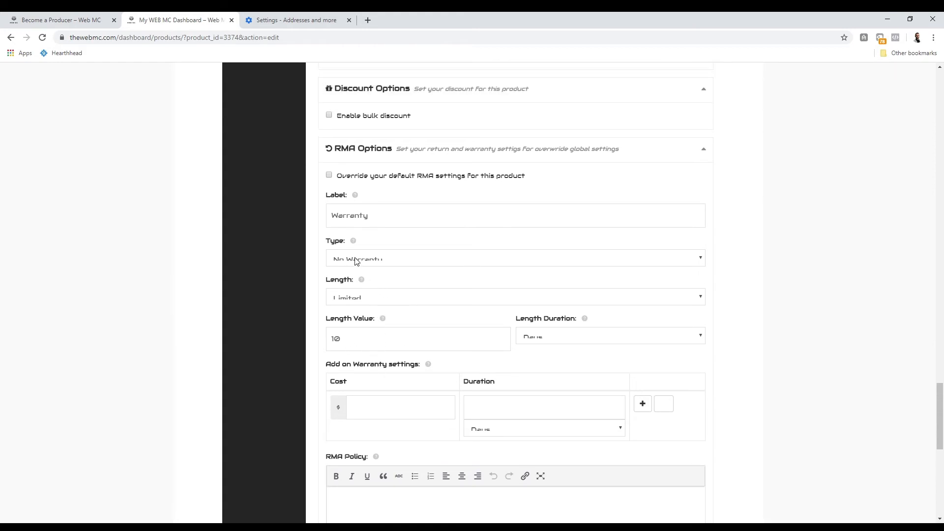
Clear the warranty length value in the RMA options, leaving the add-on warranty cost and duration empty
{"action": "left_click", "coordinate": [361, 340]}
{"action": "left_click_drag", "start_coordinate": [360, 340], "coordinate": [319, 339]}
{"action": "key", "text": "BackSpace"}
{"action": "scroll", "coordinate": [382, 392], "scroll_direction": "down", "scroll_amount": 2}
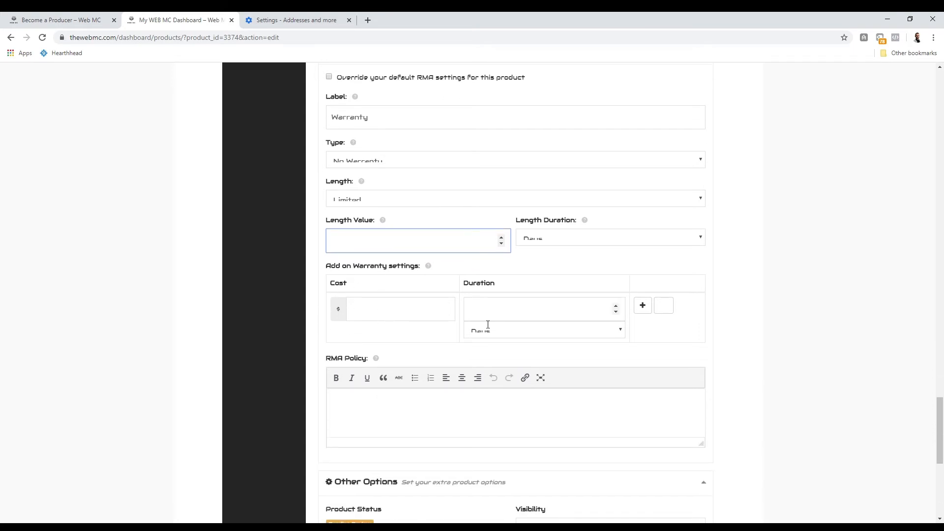
{"action": "left_click", "coordinate": [524, 318]}
{"action": "left_click", "coordinate": [432, 312]}
{"action": "left_click", "coordinate": [502, 316]}
{"action": "left_click", "coordinate": [432, 311]}
{"action": "left_click", "coordinate": [467, 309]}
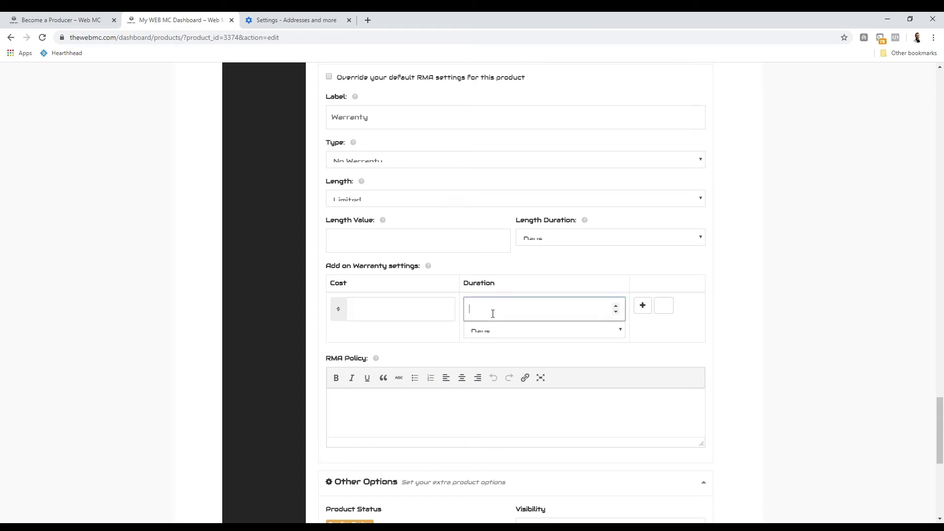
{"action": "left_click", "coordinate": [733, 328]}
Save the Custom Instrumental Package product with its current settings
{"action": "scroll", "coordinate": [647, 396], "scroll_direction": "down", "scroll_amount": 3}
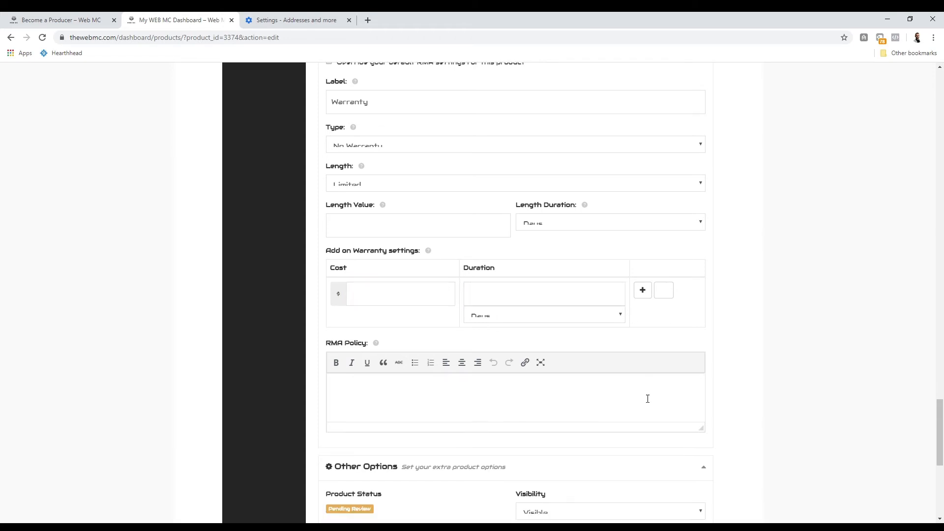
{"action": "scroll", "coordinate": [501, 317], "scroll_direction": "down", "scroll_amount": 1}
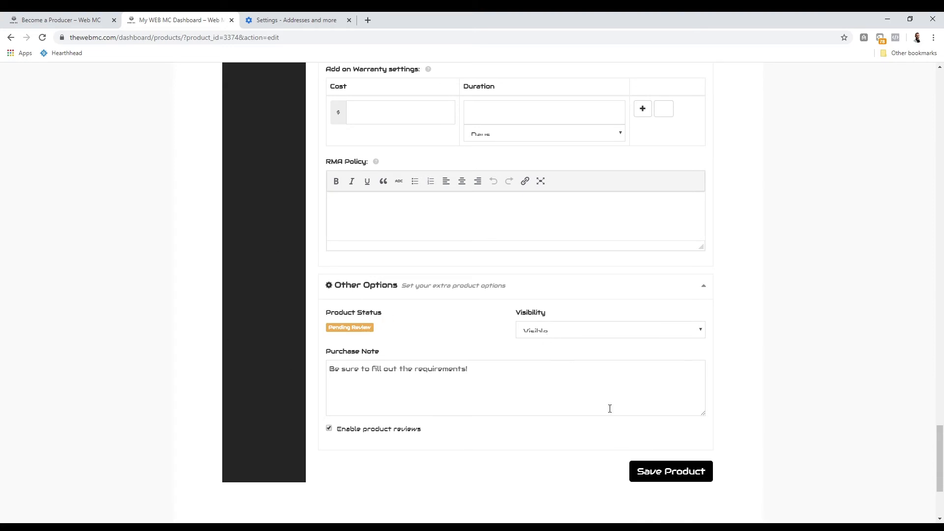
{"action": "left_click", "coordinate": [667, 473]}
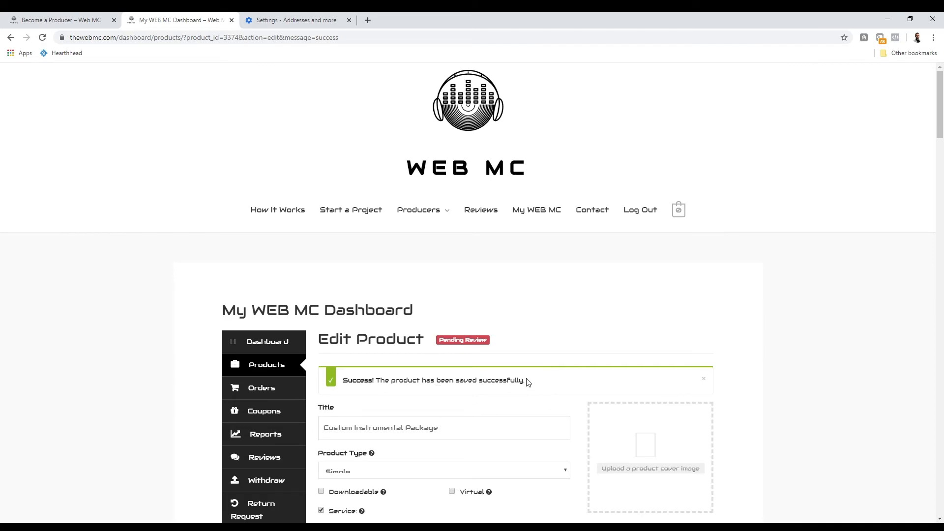
{"action": "scroll", "coordinate": [513, 414], "scroll_direction": "down", "scroll_amount": 1}
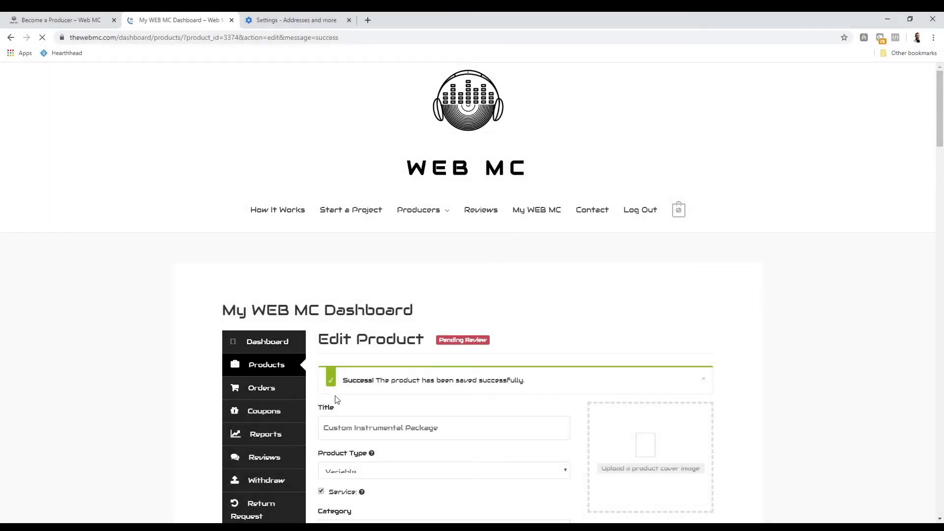
View the dashboard's product list and its orders page
{"action": "left_click", "coordinate": [254, 364]}
{"action": "scroll", "coordinate": [486, 399], "scroll_direction": "down", "scroll_amount": 2}
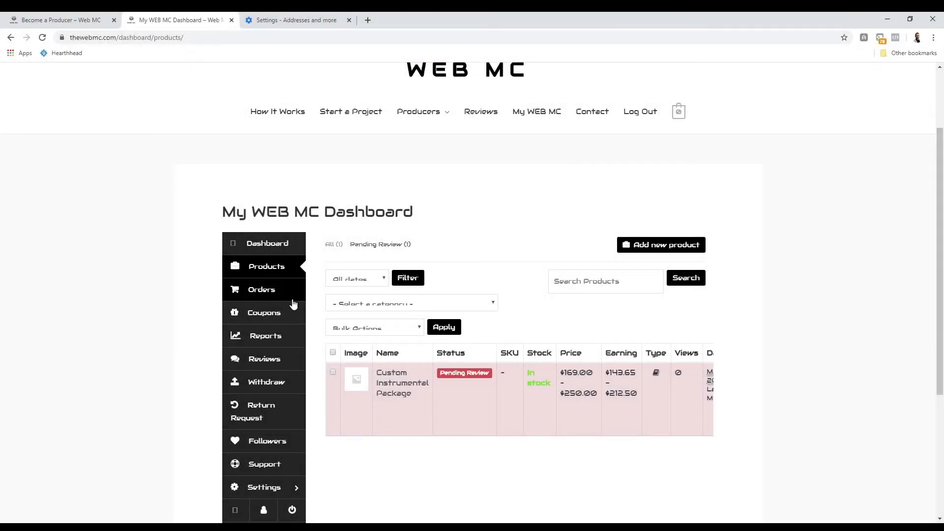
{"action": "left_click", "coordinate": [272, 300]}
{"action": "scroll", "coordinate": [406, 399], "scroll_direction": "down", "scroll_amount": 1}
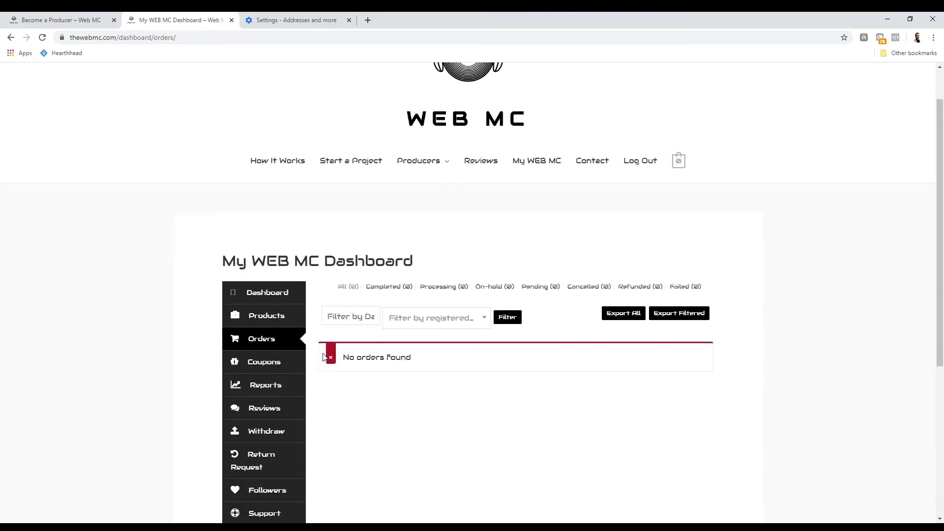
Go to the dashboard's coupons page and start a new coupon
{"action": "scroll", "coordinate": [316, 415], "scroll_direction": "down", "scroll_amount": 3}
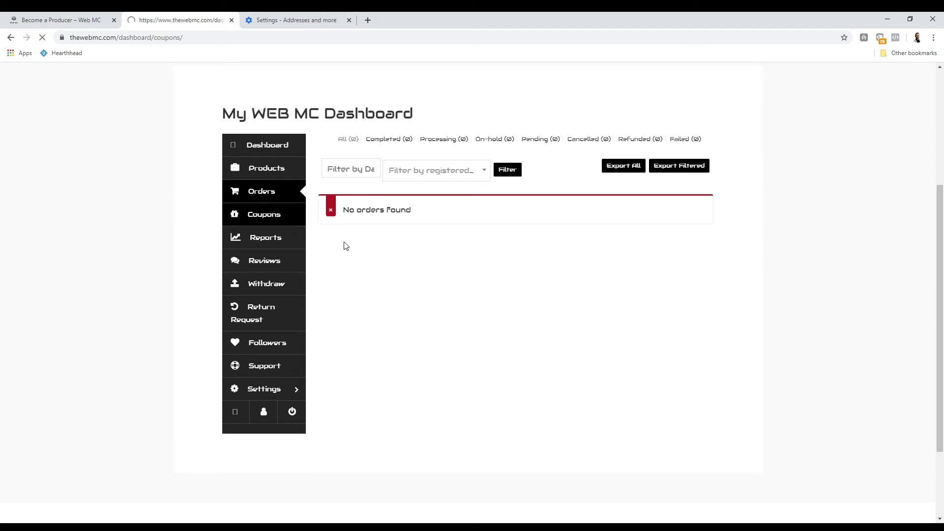
{"action": "scroll", "coordinate": [401, 383], "scroll_direction": "down", "scroll_amount": 1}
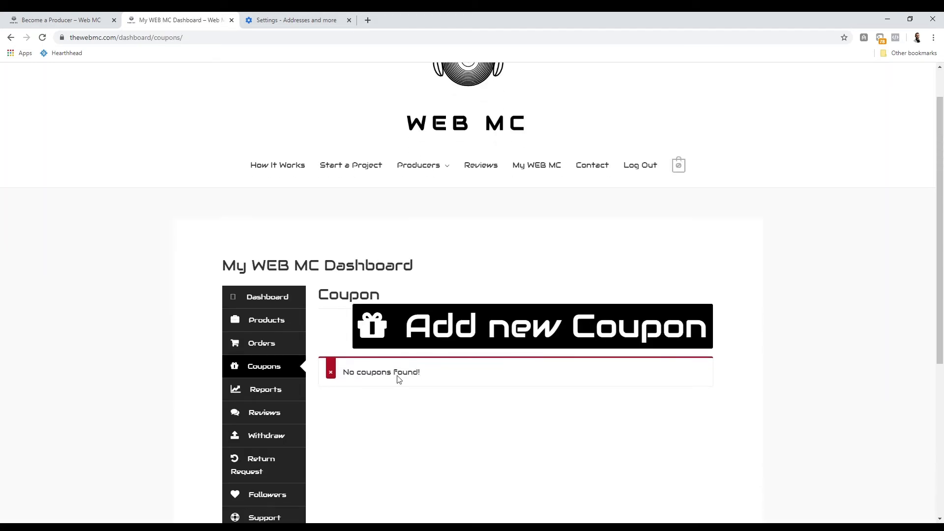
{"action": "left_click", "coordinate": [480, 324]}
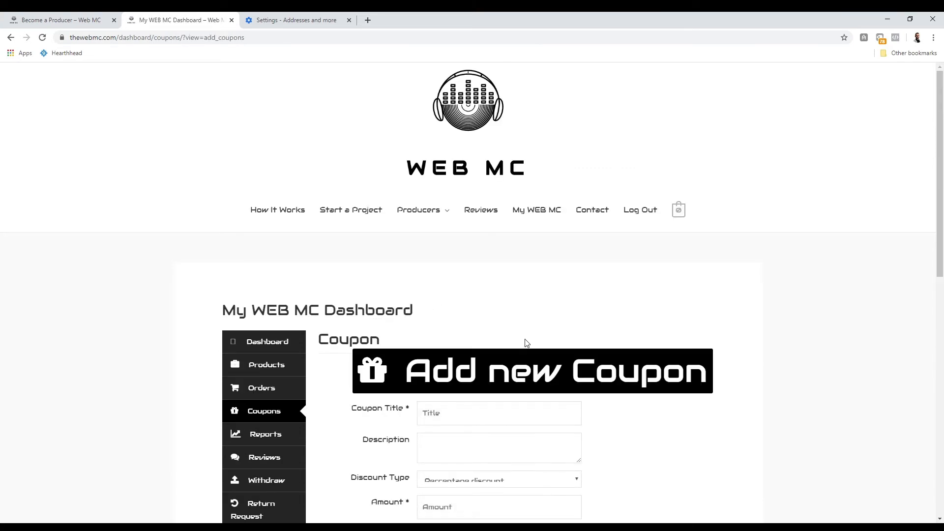
{"action": "left_click", "coordinate": [460, 420]}
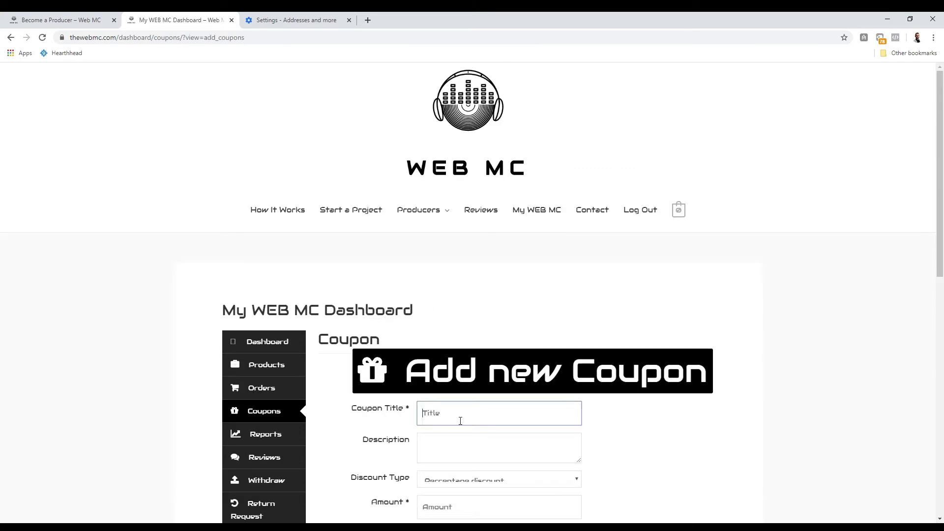
Examine the fields of the new coupon form, from the title to the store display option
{"action": "scroll", "coordinate": [464, 423], "scroll_direction": "down", "scroll_amount": 3}
{"action": "scroll", "coordinate": [470, 435], "scroll_direction": "up", "scroll_amount": 1}
{"action": "scroll", "coordinate": [561, 322], "scroll_direction": "down", "scroll_amount": 5}
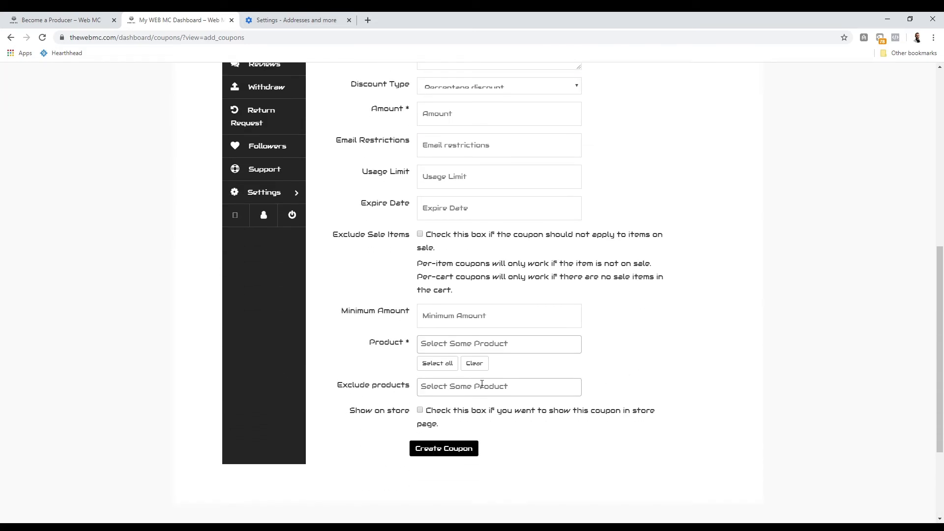
{"action": "scroll", "coordinate": [443, 334], "scroll_direction": "up", "scroll_amount": 4}
{"action": "scroll", "coordinate": [418, 366], "scroll_direction": "down", "scroll_amount": 2}
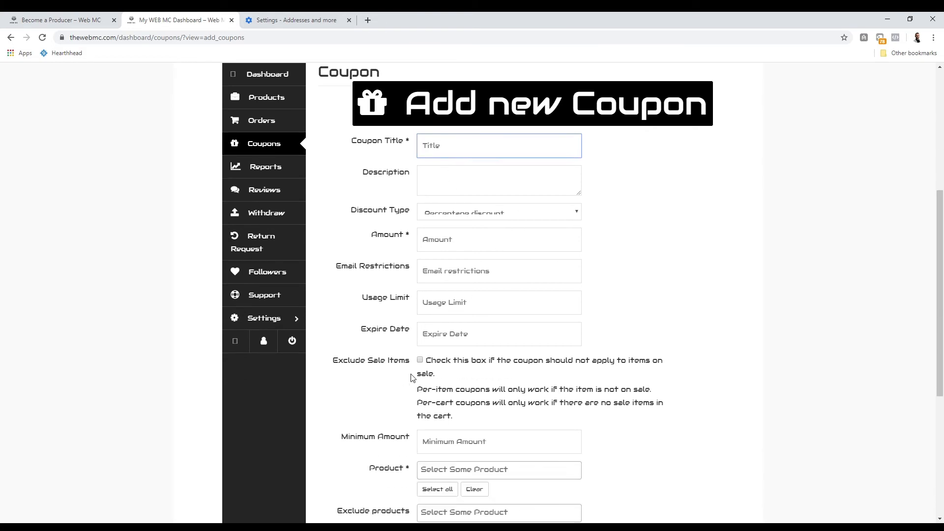
{"action": "scroll", "coordinate": [399, 295], "scroll_direction": "down", "scroll_amount": 2}
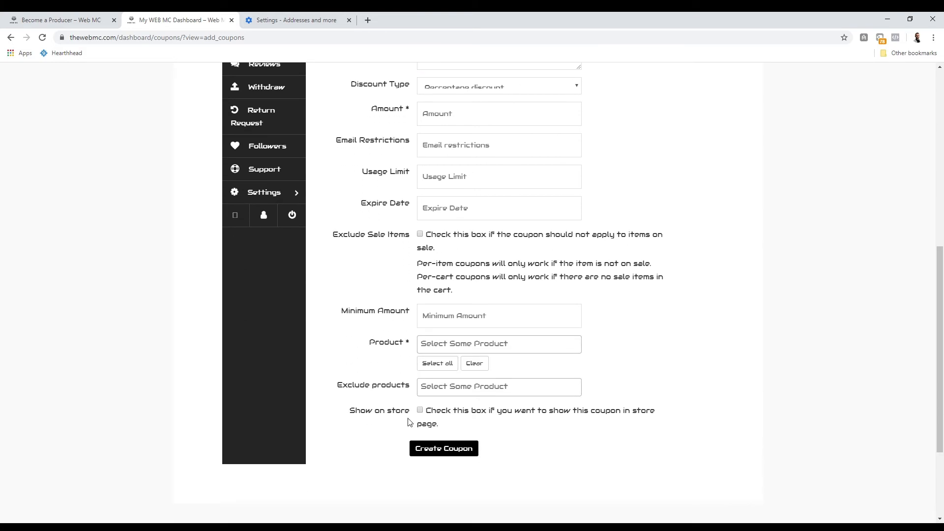
{"action": "scroll", "coordinate": [477, 437], "scroll_direction": "up", "scroll_amount": 8}
{"action": "scroll", "coordinate": [458, 397], "scroll_direction": "down", "scroll_amount": 2}
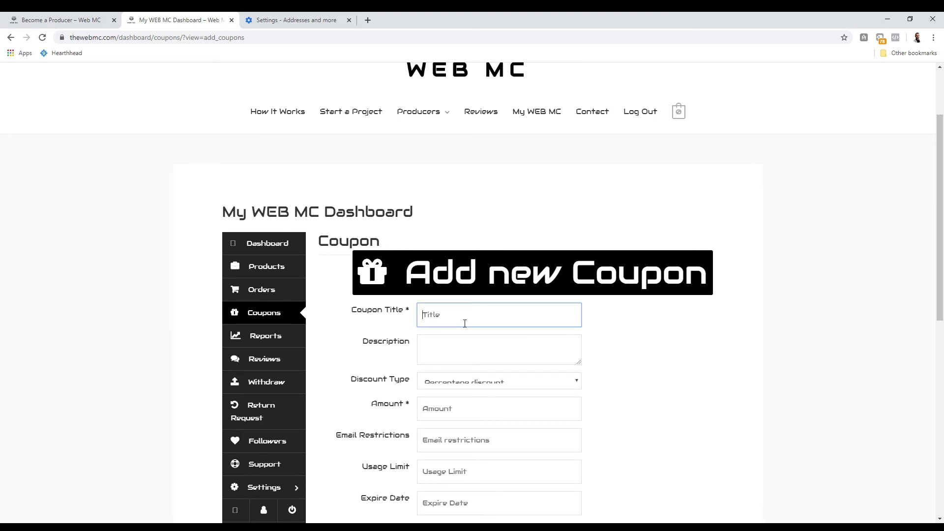
Title the new coupon 10PERCENT
{"action": "type", "text": "10"}
{"action": "type", "text": "per"}
{"action": "type", "text": "PERE"}
{"action": "type", "text": "ENT"}
Enter the coupon description "10 percent off any of my production services"
{"action": "left_click", "coordinate": [459, 351]}
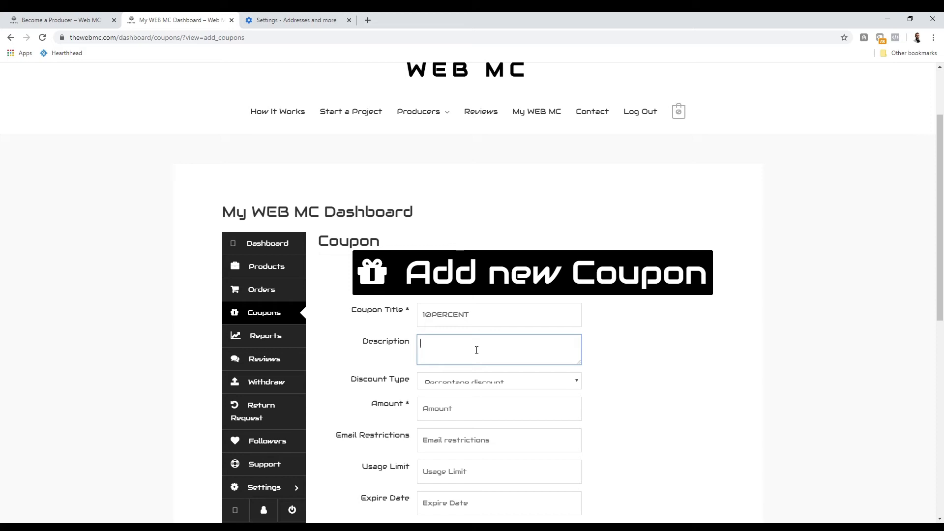
{"action": "type", "text": "0"}
{"action": "key", "text": "BackSpace"}
{"action": "key", "text": "BackSpace"}
{"action": "key", "text": "BackSpace"}
{"action": "type", "text": "1- pe"}
{"action": "type", "text": "0 perc"}
{"action": "type", "text": "ent off any "}
{"action": "type", "text": "of my ser"}
{"action": "type", "text": "duict"}
{"action": "type", "text": "service"}
{"action": "type", "text": "s"}
Keep the percentage discount type and set the coupon amount to 10
{"action": "left_click", "coordinate": [440, 391]}
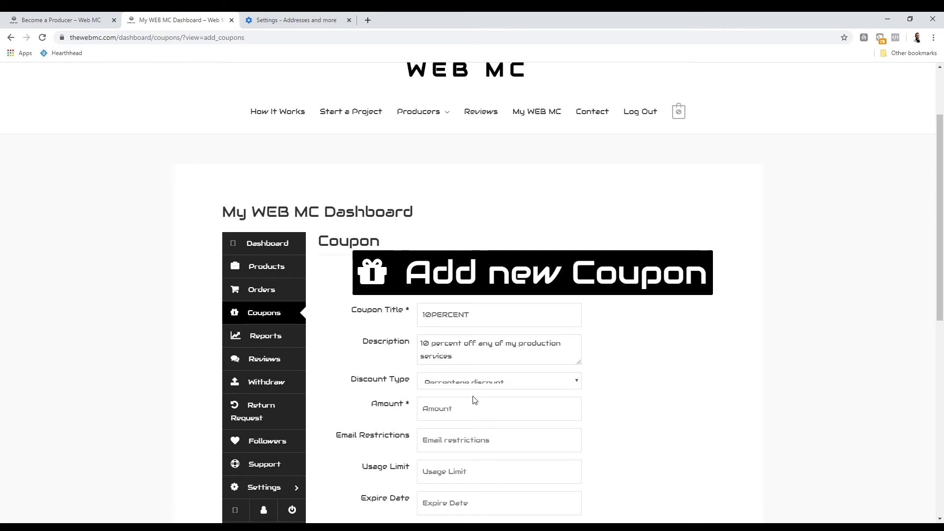
{"action": "left_click", "coordinate": [476, 412]}
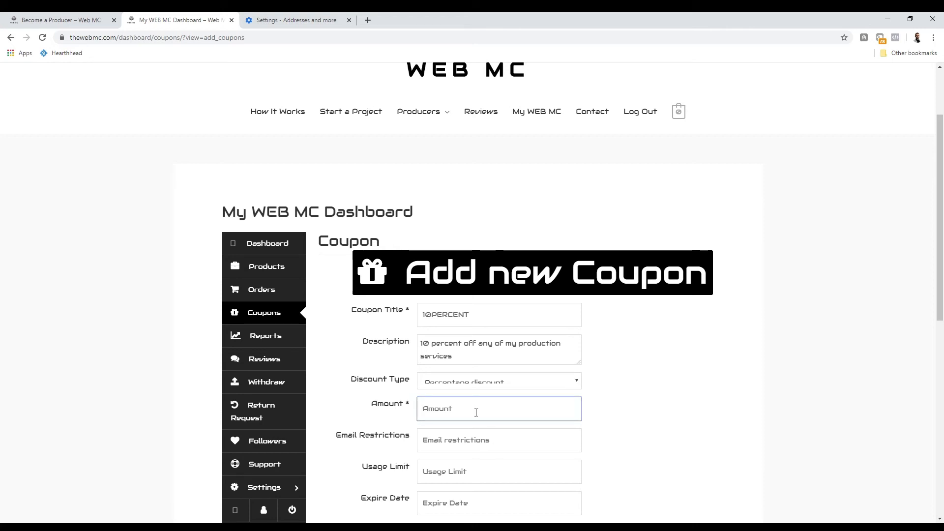
{"action": "type", "text": "10"}
{"action": "left_click", "coordinate": [627, 413]}
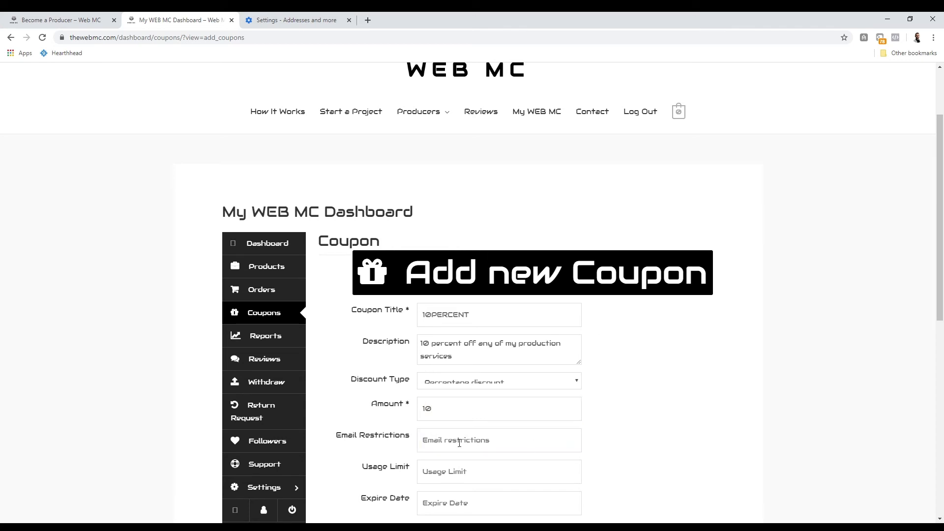
Examine the coupon's email restrictions, usage limit, expire date and minimum amount fields without filling them in
{"action": "scroll", "coordinate": [413, 392], "scroll_direction": "down", "scroll_amount": 2}
{"action": "scroll", "coordinate": [443, 372], "scroll_direction": "down", "scroll_amount": 2}
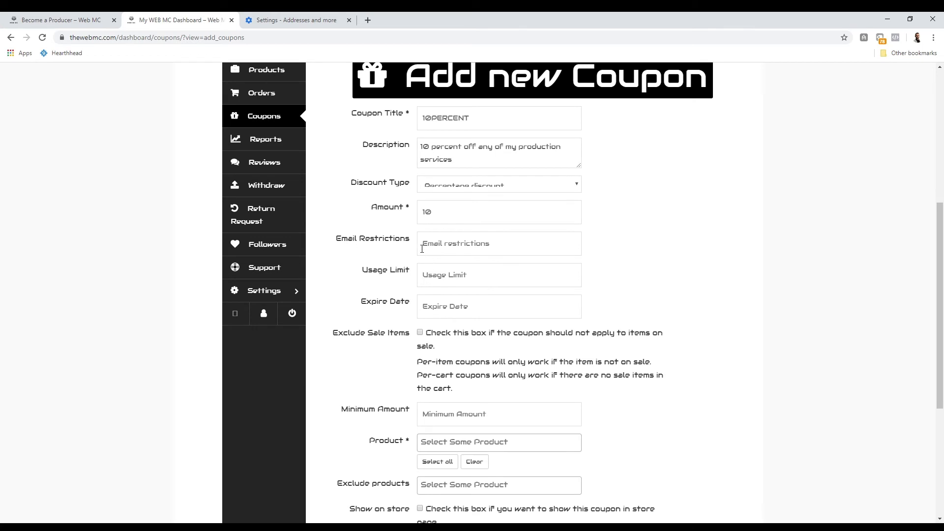
{"action": "left_click", "coordinate": [442, 279]}
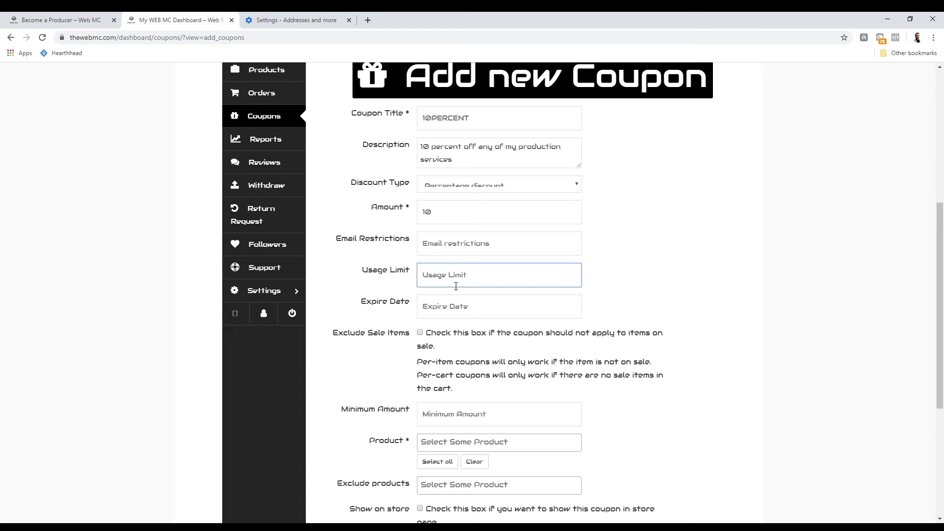
{"action": "left_click", "coordinate": [659, 297]}
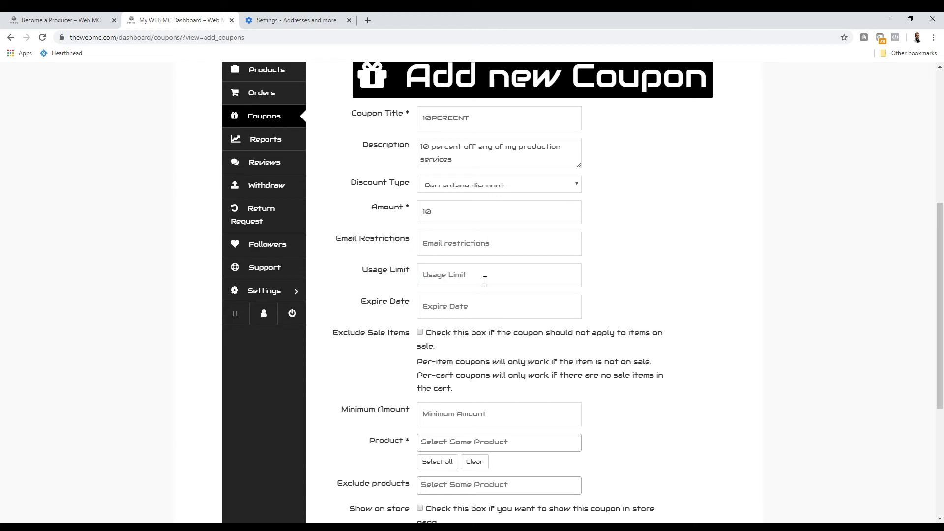
{"action": "left_click", "coordinate": [457, 313]}
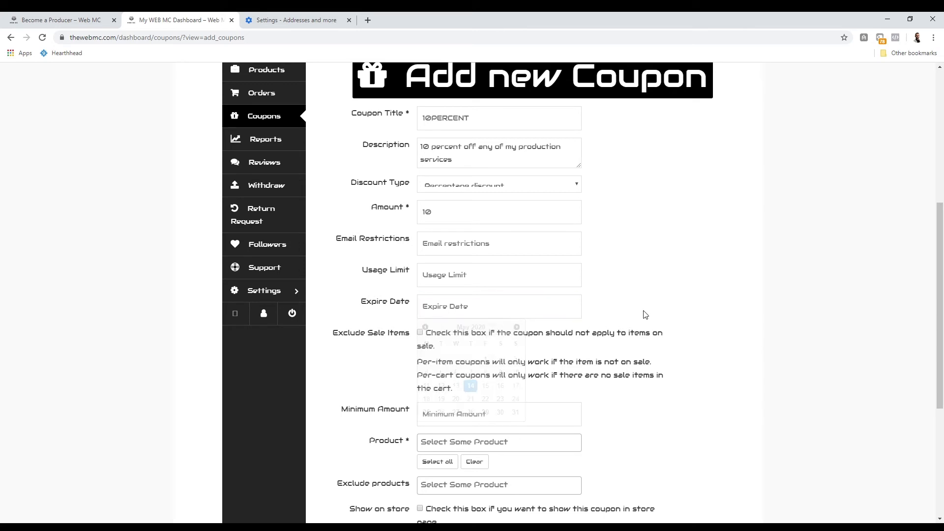
{"action": "left_click", "coordinate": [496, 315]}
{"action": "left_click", "coordinate": [632, 322]}
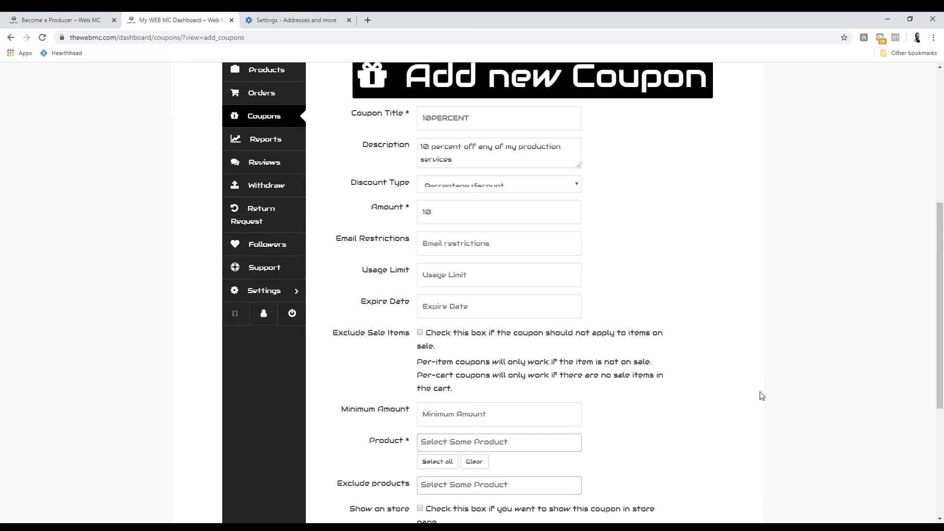
{"action": "scroll", "coordinate": [761, 396], "scroll_direction": "down", "scroll_amount": 2}
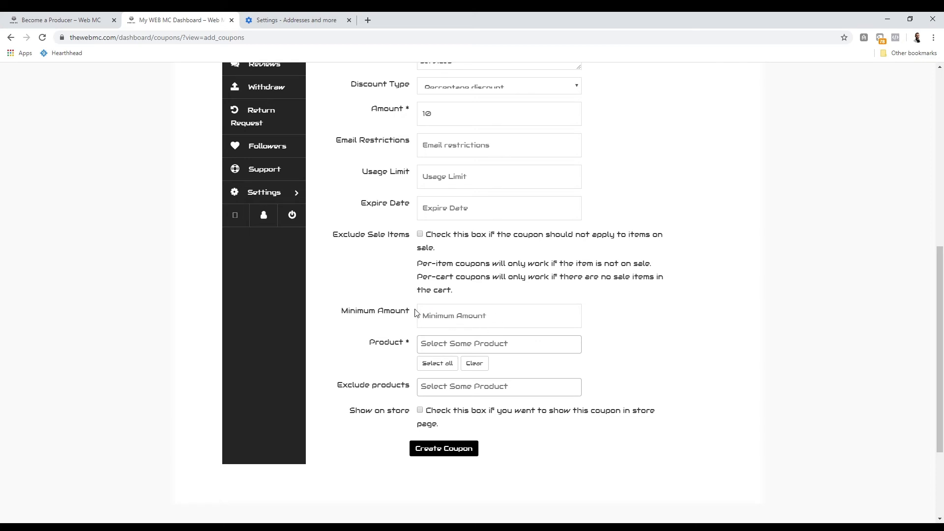
Leave the coupon's minimum amount empty and apply the coupon to all products with Select All
{"action": "scroll", "coordinate": [483, 330], "scroll_direction": "up", "scroll_amount": 7}
{"action": "scroll", "coordinate": [495, 294], "scroll_direction": "down", "scroll_amount": 7}
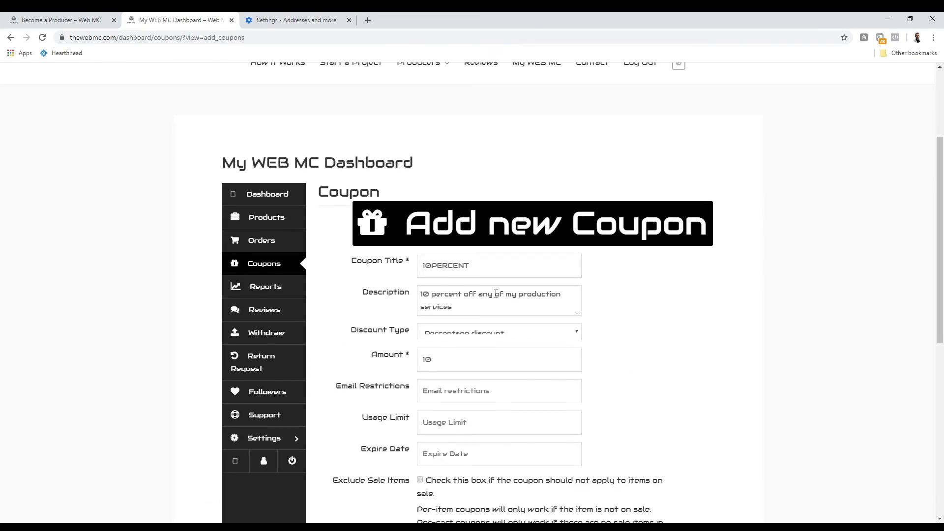
{"action": "left_click", "coordinate": [454, 326]}
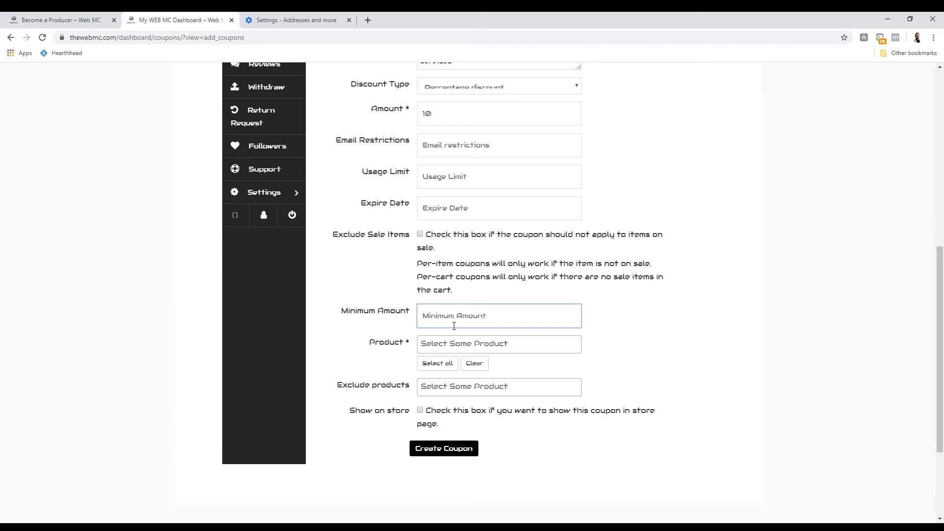
{"action": "left_click", "coordinate": [621, 334]}
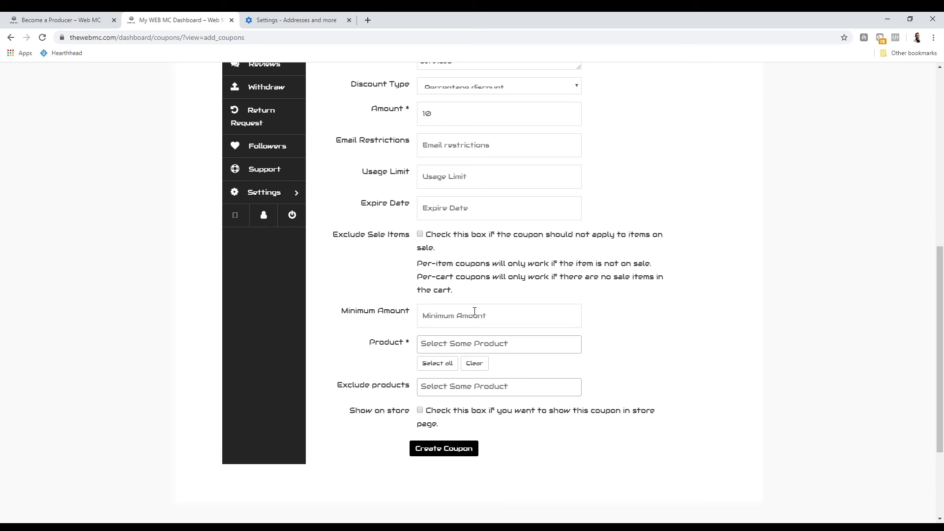
{"action": "left_click", "coordinate": [465, 348]}
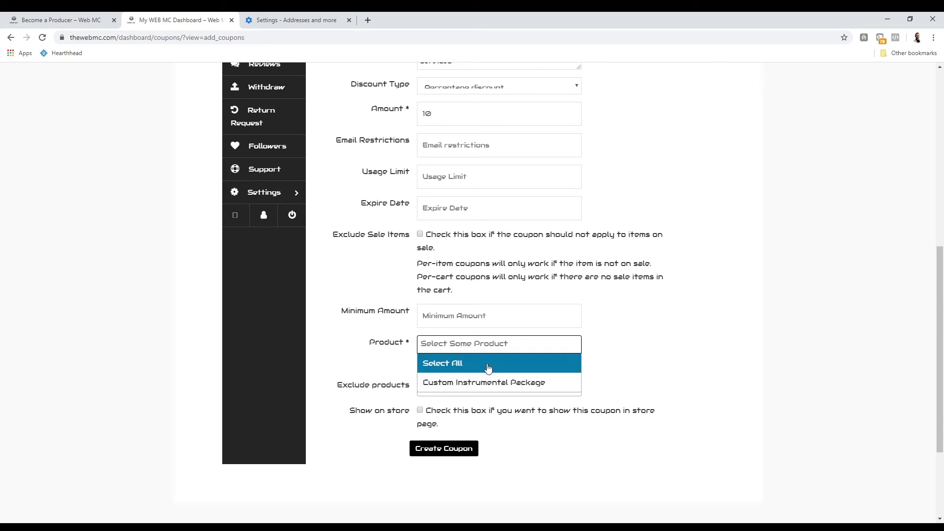
{"action": "left_click", "coordinate": [448, 364]}
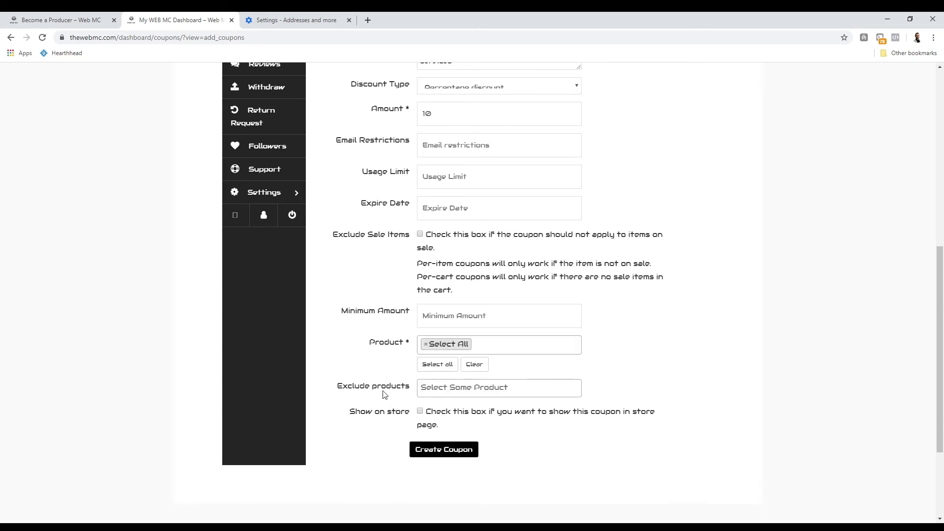
Leave the coupon's excluded products empty, recheck the form and create the coupon
{"action": "left_click", "coordinate": [479, 399]}
{"action": "left_click", "coordinate": [639, 385]}
{"action": "scroll", "coordinate": [487, 375], "scroll_direction": "up", "scroll_amount": 7}
{"action": "scroll", "coordinate": [481, 369], "scroll_direction": "down", "scroll_amount": 1}
{"action": "scroll", "coordinate": [457, 334], "scroll_direction": "down", "scroll_amount": 8}
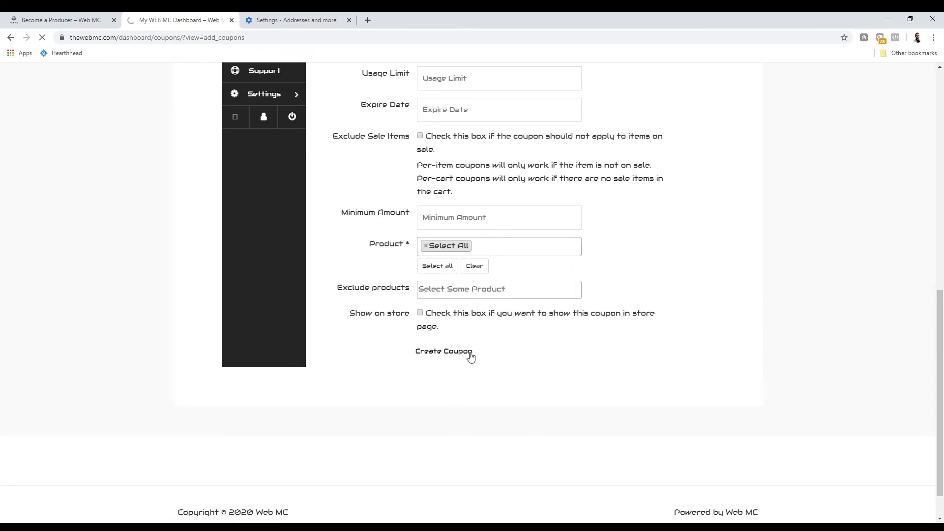
{"action": "scroll", "coordinate": [345, 369], "scroll_direction": "down", "scroll_amount": 3}
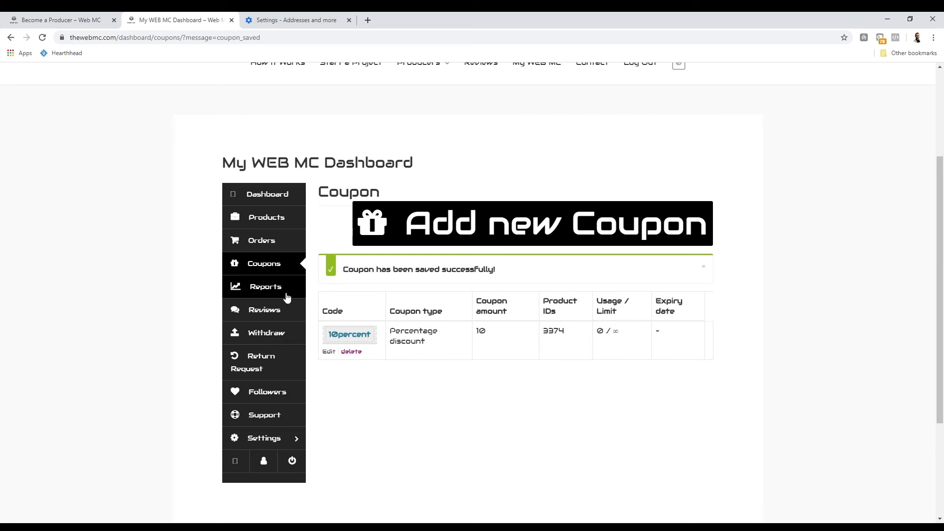
View the monthly sales overview on the dashboard's reports page and go on to the reviews page
{"action": "left_click", "coordinate": [266, 291]}
{"action": "scroll", "coordinate": [499, 396], "scroll_direction": "down", "scroll_amount": 3}
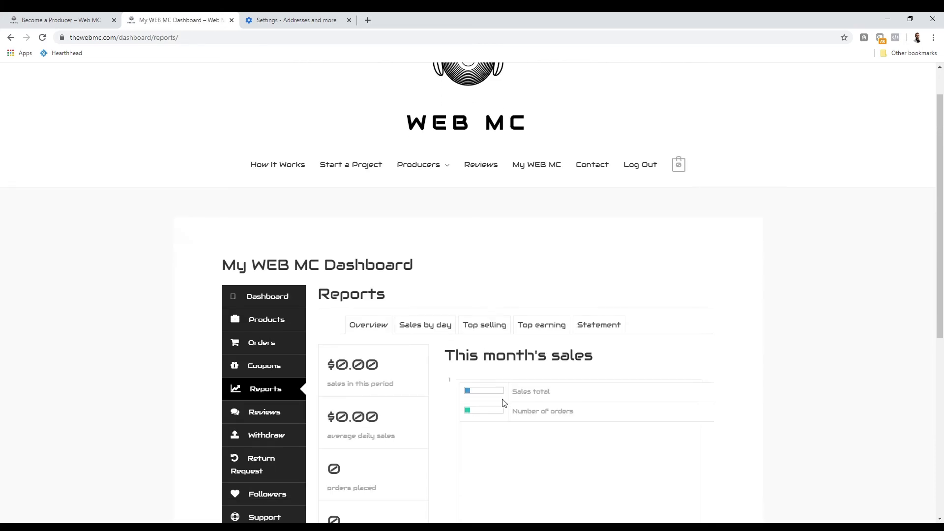
{"action": "left_click", "coordinate": [265, 318]}
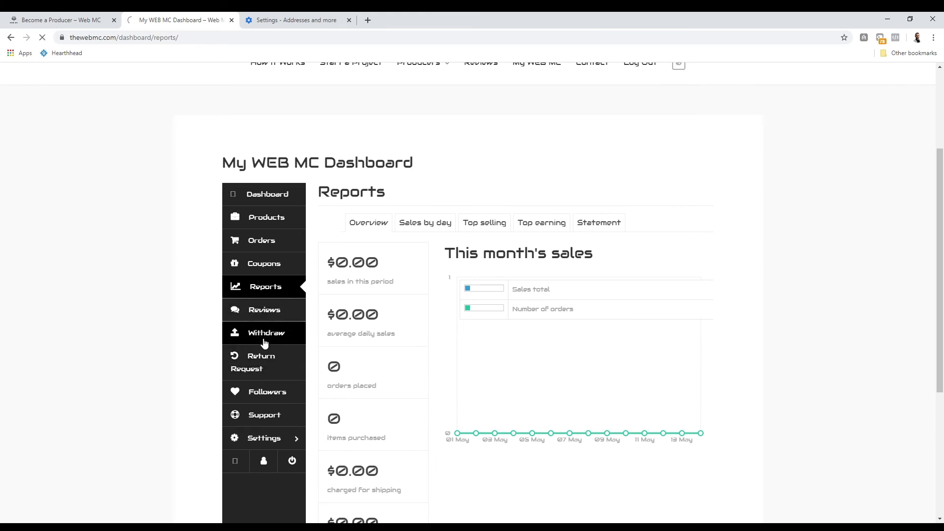
{"action": "scroll", "coordinate": [264, 342], "scroll_direction": "down", "scroll_amount": 3}
Open the withdraw page and point out the current balance and the minimum withdraw amount
{"action": "left_click", "coordinate": [264, 341]}
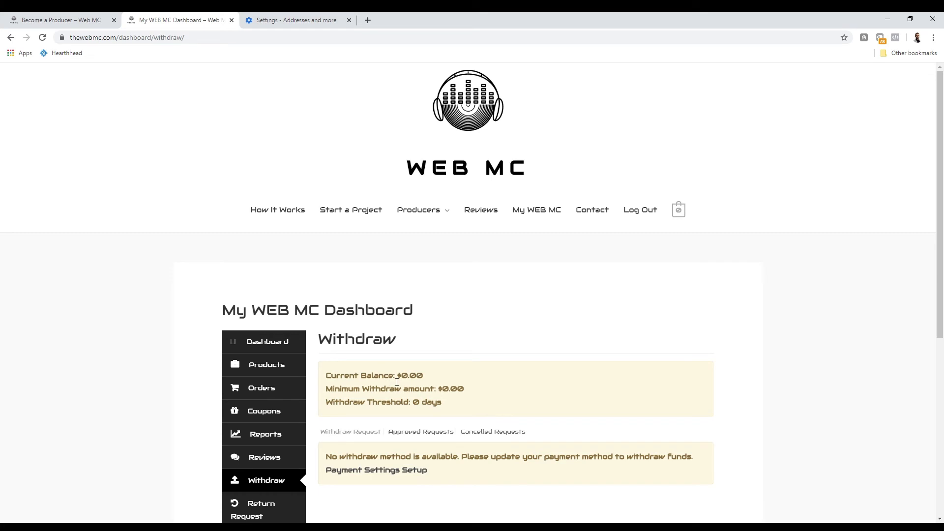
{"action": "double_click", "coordinate": [402, 379]}
{"action": "left_click", "coordinate": [410, 380]}
{"action": "double_click", "coordinate": [401, 377]}
{"action": "left_click", "coordinate": [377, 410]}
{"action": "double_click", "coordinate": [448, 392]}
{"action": "left_click", "coordinate": [460, 393]}
{"action": "double_click", "coordinate": [444, 392]}
{"action": "left_click", "coordinate": [394, 394]}
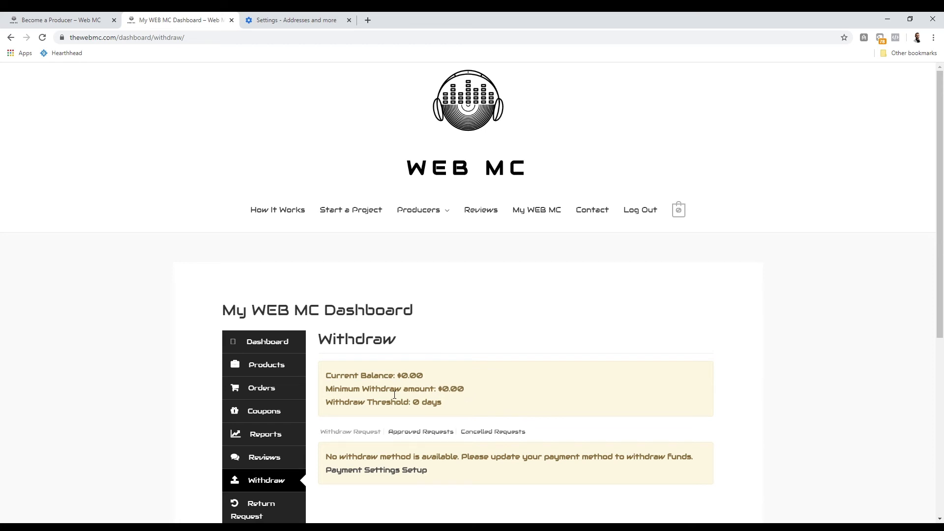
{"action": "double_click", "coordinate": [445, 394]}
{"action": "left_click", "coordinate": [468, 393]}
{"action": "left_click_drag", "start_coordinate": [438, 393], "coordinate": [472, 392]}
{"action": "left_click", "coordinate": [451, 394]}
Highlight the withdraw threshold's number of days on the withdraw page
{"action": "left_click", "coordinate": [437, 408]}
{"action": "left_click_drag", "start_coordinate": [412, 403], "coordinate": [449, 406]}
{"action": "left_click", "coordinate": [422, 405]}
{"action": "left_click_drag", "start_coordinate": [413, 403], "coordinate": [449, 404]}
{"action": "left_click", "coordinate": [389, 401]}
{"action": "left_click_drag", "start_coordinate": [418, 403], "coordinate": [445, 404]}
{"action": "left_click", "coordinate": [439, 407]}
{"action": "left_click", "coordinate": [436, 408]}
{"action": "left_click_drag", "start_coordinate": [418, 406], "coordinate": [447, 407]}
{"action": "left_click", "coordinate": [448, 407]}
{"action": "left_click", "coordinate": [428, 406]}
{"action": "left_click", "coordinate": [448, 409]}
{"action": "left_click_drag", "start_coordinate": [413, 404], "coordinate": [447, 409]}
{"action": "left_click", "coordinate": [428, 410]}
Check the approved and cancelled withdrawal requests and return to the withdraw request view with its payment setup notice
{"action": "left_click", "coordinate": [426, 433]}
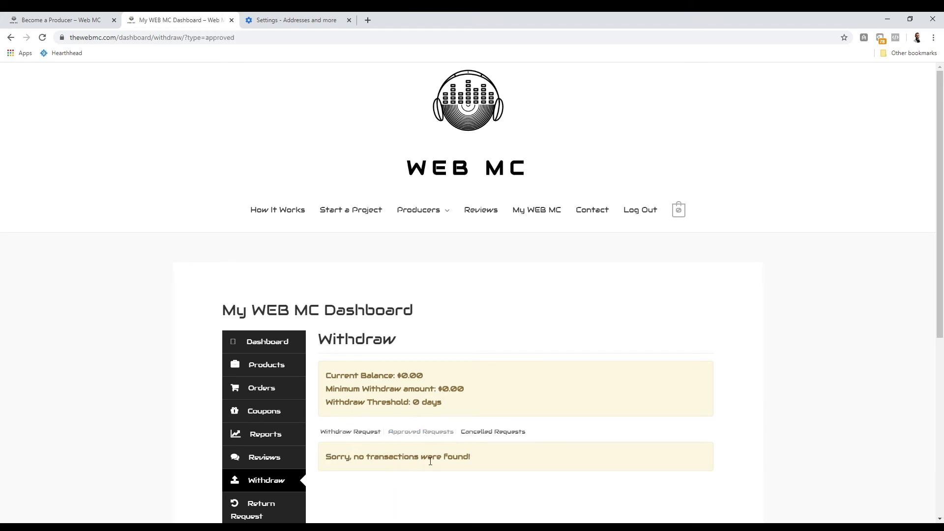
{"action": "left_click", "coordinate": [510, 435]}
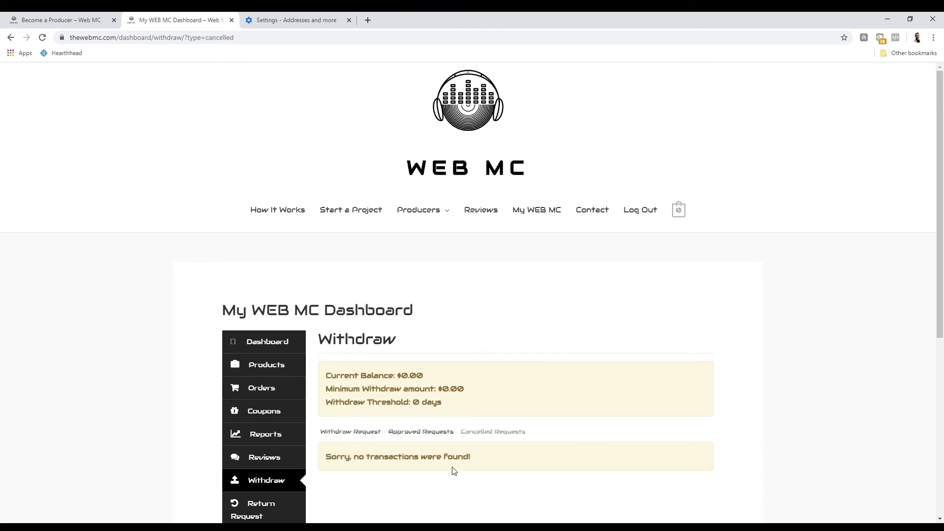
{"action": "left_click", "coordinate": [358, 432]}
{"action": "scroll", "coordinate": [354, 487], "scroll_direction": "down", "scroll_amount": 2}
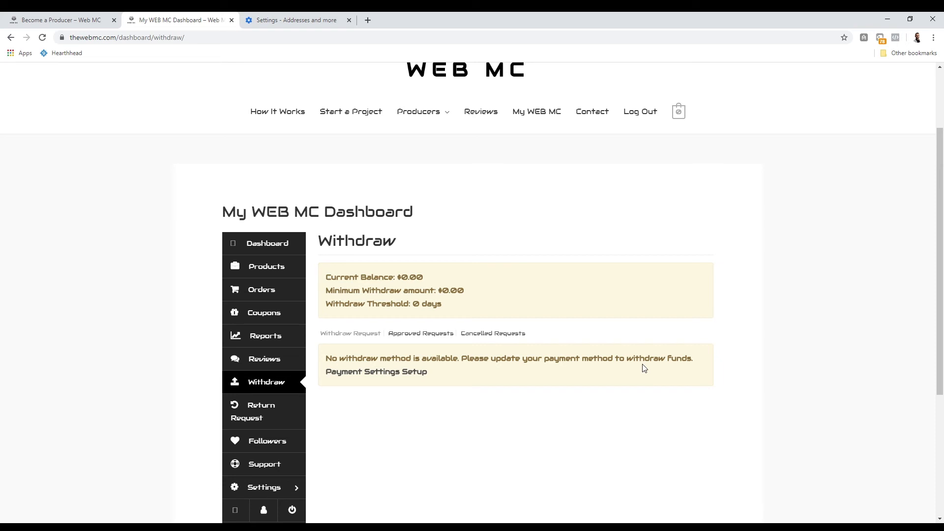
{"action": "scroll", "coordinate": [406, 428], "scroll_direction": "down", "scroll_amount": 2}
{"action": "scroll", "coordinate": [278, 369], "scroll_direction": "up", "scroll_amount": 1}
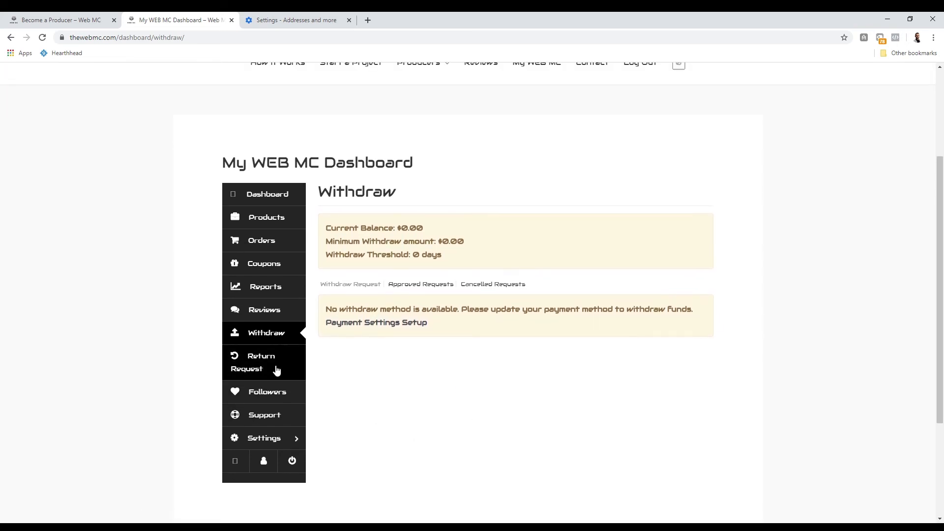
View the dashboard's return request page and the store followers page
{"action": "left_click", "coordinate": [287, 358]}
{"action": "scroll", "coordinate": [310, 279], "scroll_direction": "down", "scroll_amount": 4}
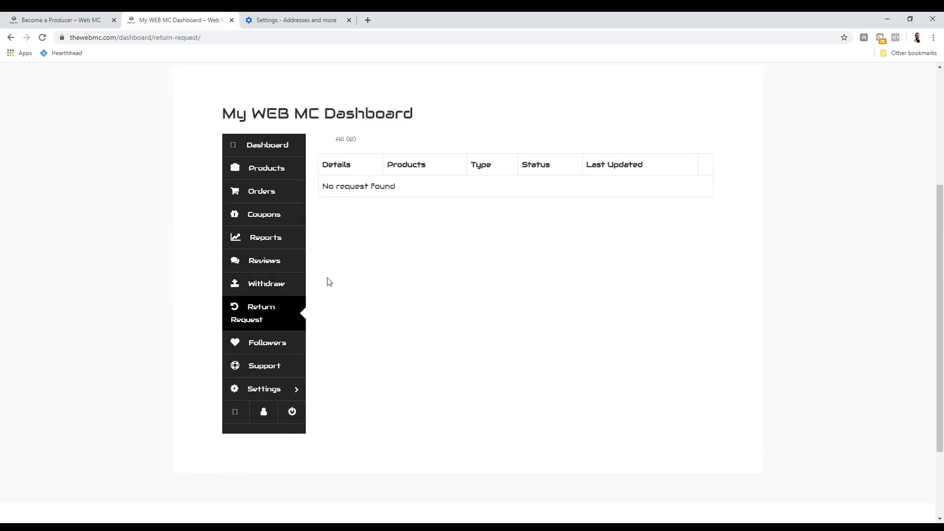
{"action": "left_click", "coordinate": [287, 349]}
{"action": "scroll", "coordinate": [419, 374], "scroll_direction": "down", "scroll_amount": 2}
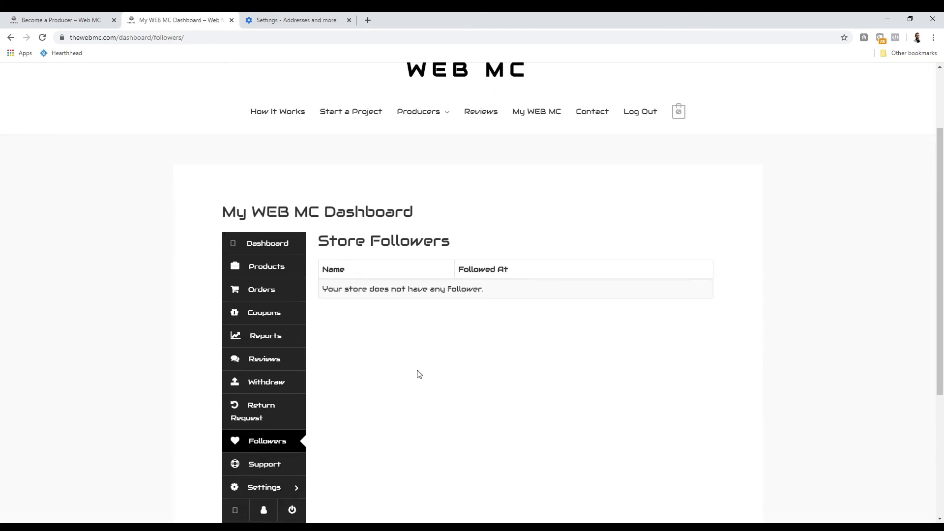
{"action": "scroll", "coordinate": [419, 374], "scroll_direction": "down", "scroll_amount": 3}
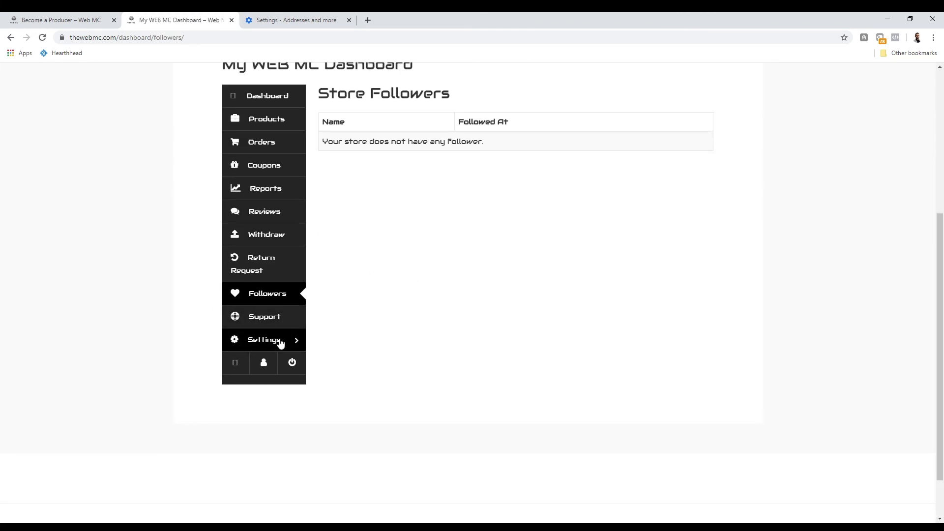
Open the store settings and examine the banner, profile picture, store name, address, phone and display options
{"action": "left_click", "coordinate": [296, 346]}
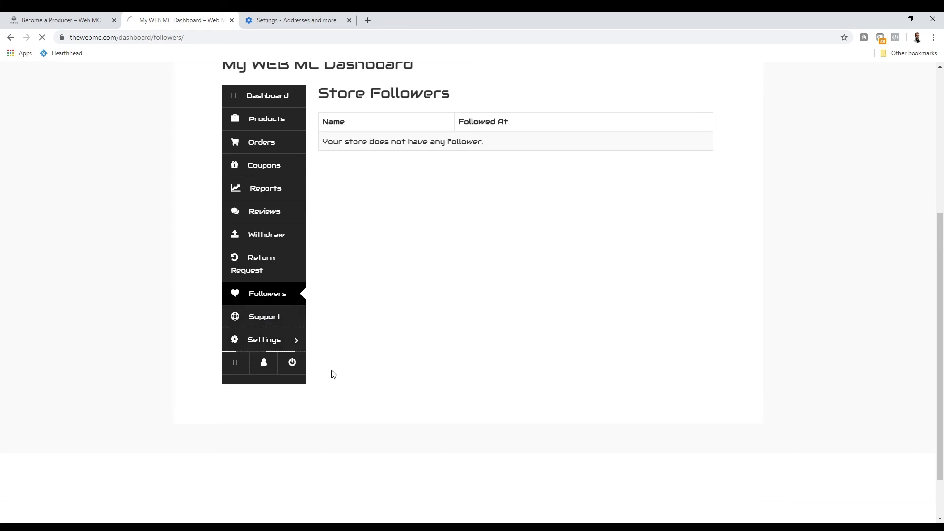
{"action": "scroll", "coordinate": [472, 352], "scroll_direction": "down", "scroll_amount": 3}
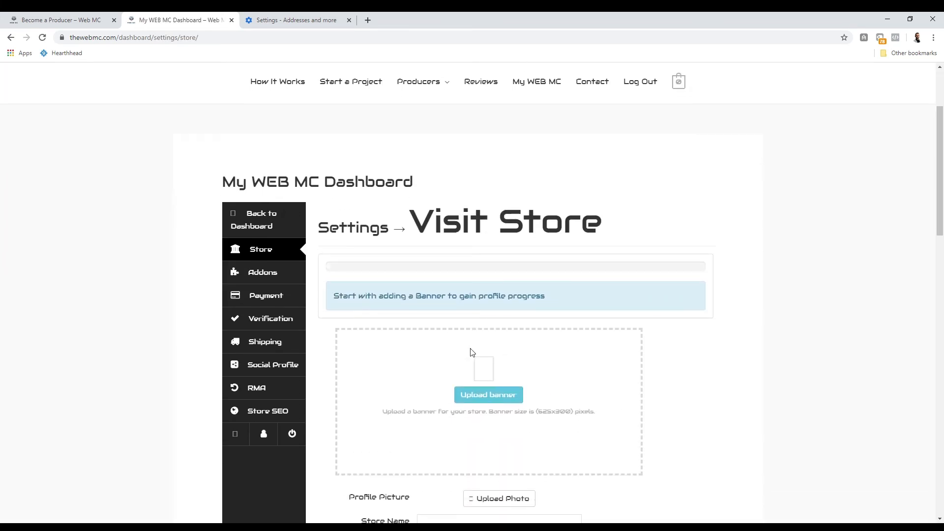
{"action": "scroll", "coordinate": [471, 352], "scroll_direction": "down", "scroll_amount": 1}
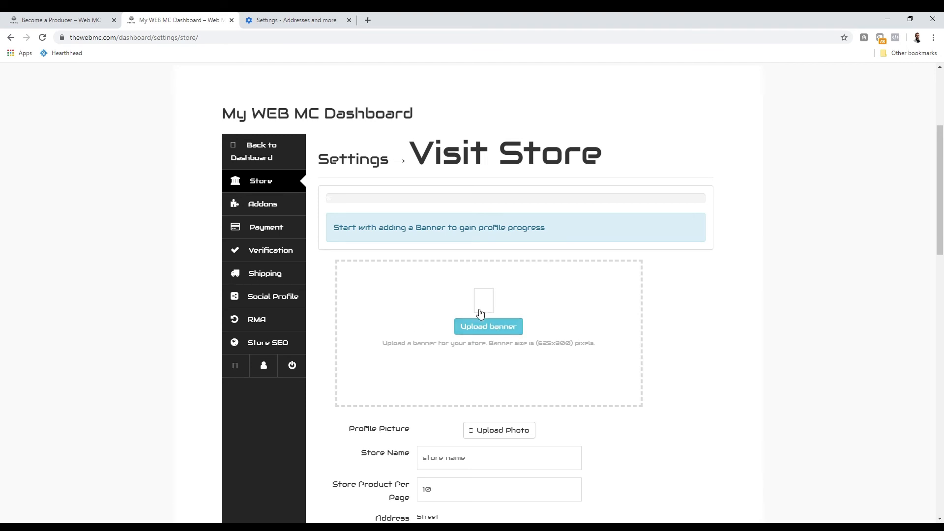
{"action": "scroll", "coordinate": [458, 379], "scroll_direction": "down", "scroll_amount": 2}
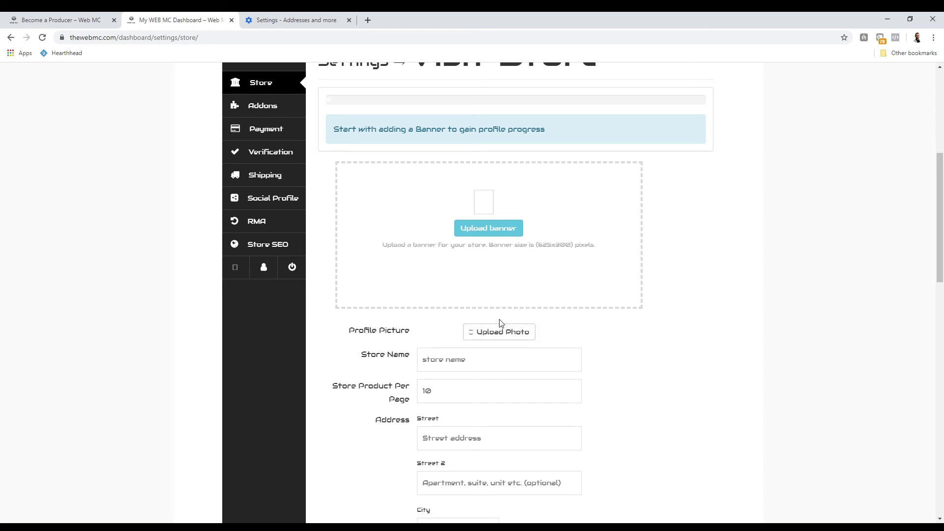
{"action": "scroll", "coordinate": [514, 380], "scroll_direction": "down", "scroll_amount": 2}
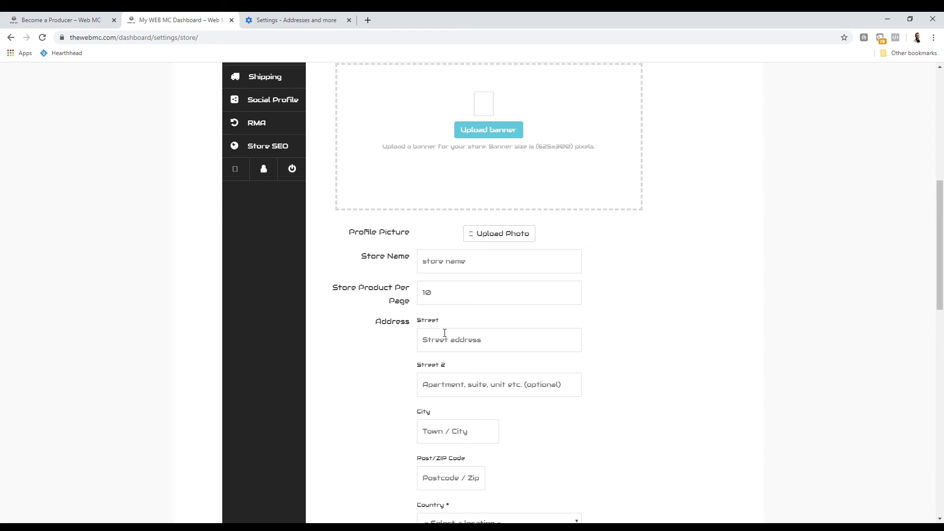
{"action": "scroll", "coordinate": [481, 349], "scroll_direction": "down", "scroll_amount": 3}
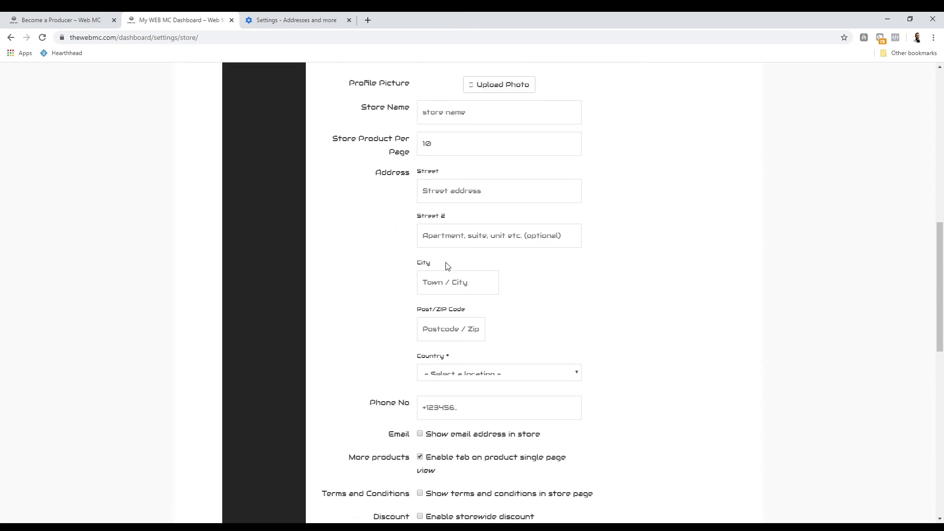
{"action": "scroll", "coordinate": [496, 275], "scroll_direction": "up", "scroll_amount": 1}
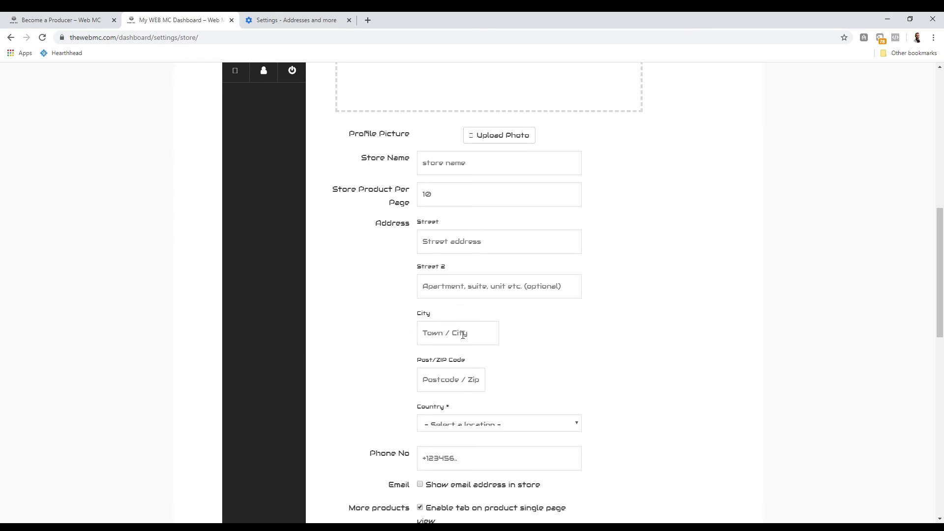
{"action": "scroll", "coordinate": [470, 442], "scroll_direction": "down", "scroll_amount": 2}
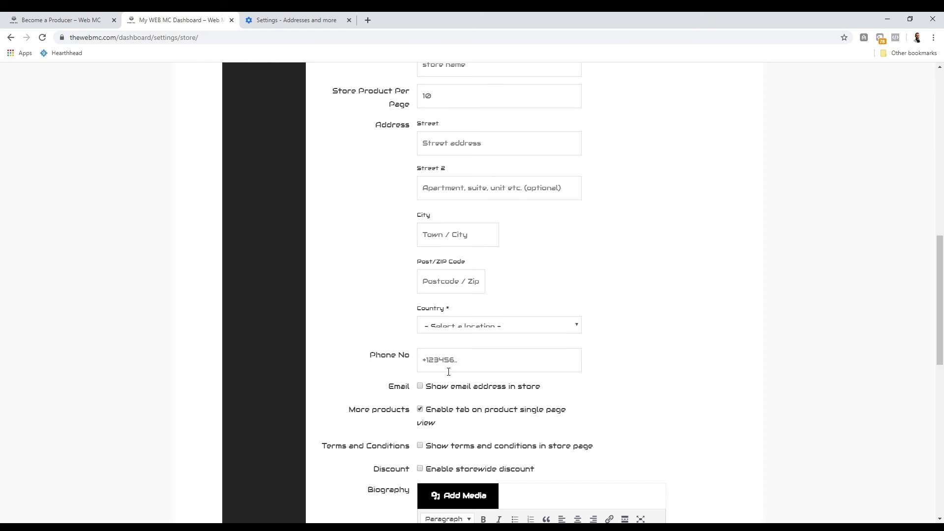
{"action": "scroll", "coordinate": [478, 371], "scroll_direction": "up", "scroll_amount": 2}
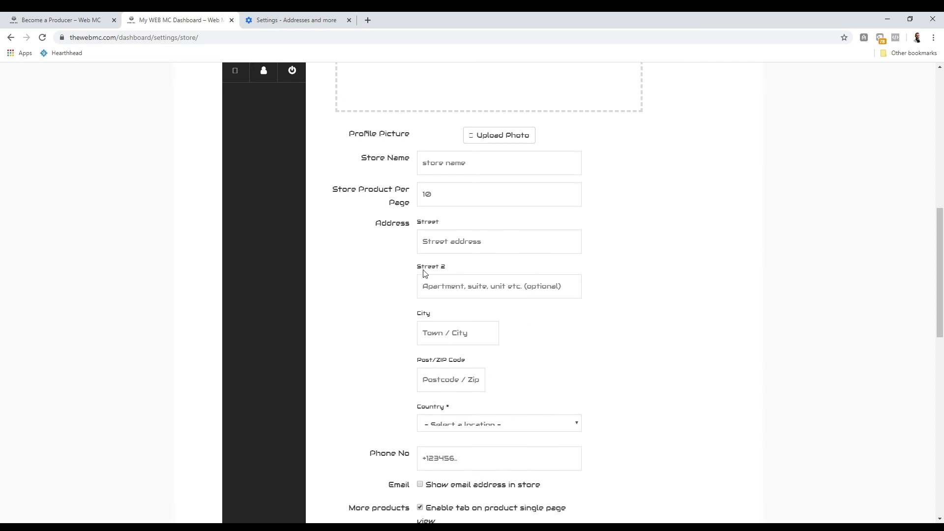
{"action": "scroll", "coordinate": [498, 373], "scroll_direction": "down", "scroll_amount": 3}
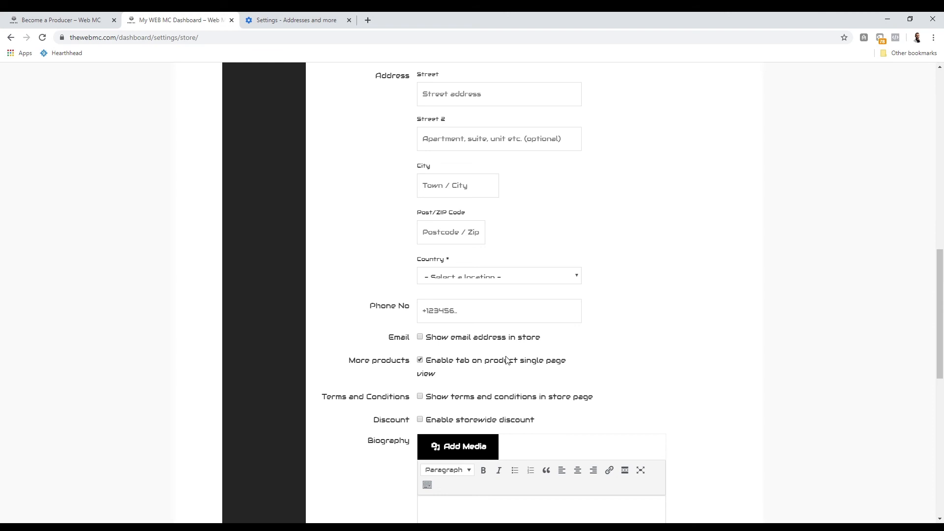
{"action": "scroll", "coordinate": [497, 364], "scroll_direction": "down", "scroll_amount": 1}
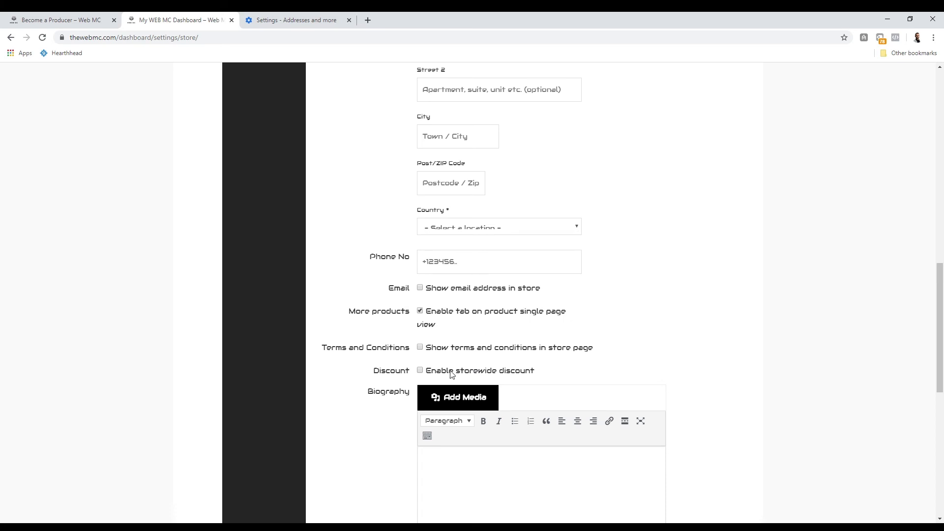
Enable the storewide discount to preview its fields, disable it again, and look over the biography editor
{"action": "left_click", "coordinate": [433, 371]}
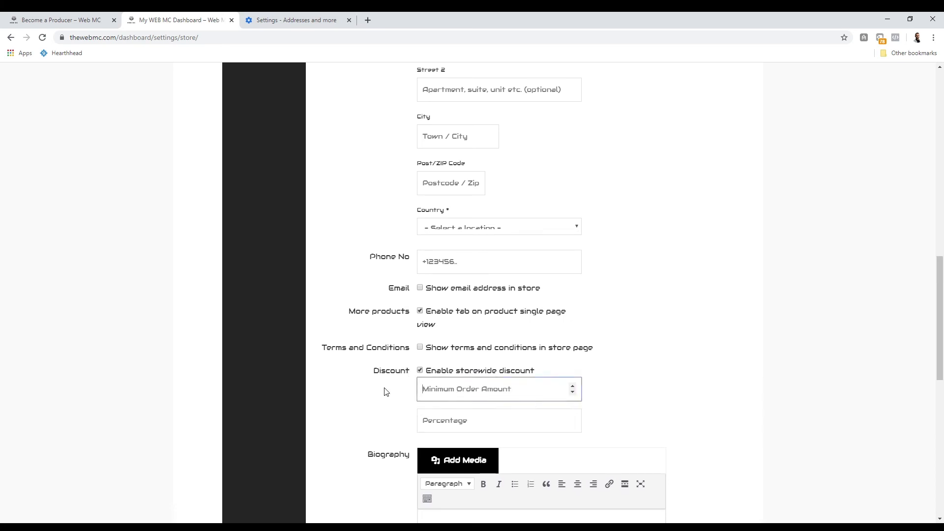
{"action": "left_click", "coordinate": [420, 370]}
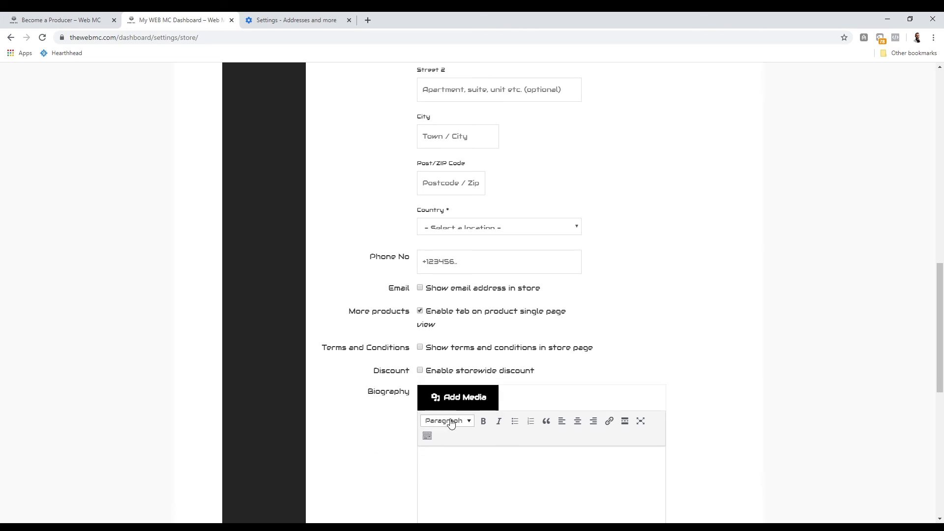
{"action": "scroll", "coordinate": [448, 418], "scroll_direction": "down", "scroll_amount": 1}
{"action": "scroll", "coordinate": [447, 405], "scroll_direction": "down", "scroll_amount": 1}
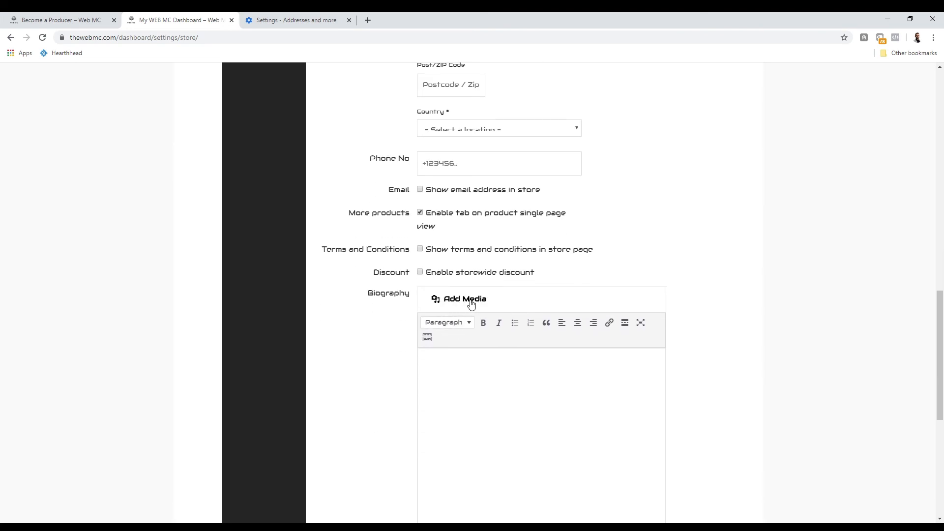
{"action": "scroll", "coordinate": [453, 379], "scroll_direction": "down", "scroll_amount": 3}
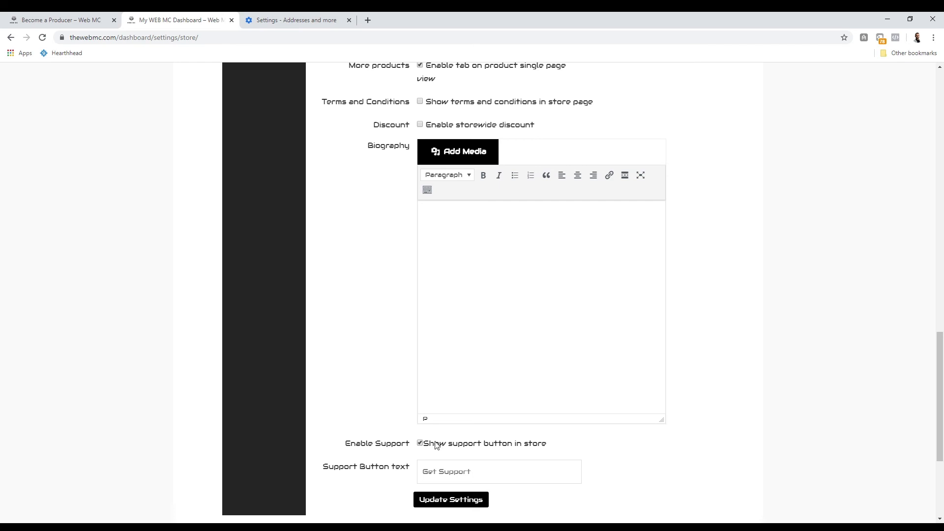
Point out the option that shows a support button in the store
{"action": "left_click", "coordinate": [496, 445]}
{"action": "left_click", "coordinate": [480, 446]}
{"action": "left_click", "coordinate": [589, 443]}
{"action": "left_click", "coordinate": [491, 448]}
Open the product addons page of the store settings
{"action": "scroll", "coordinate": [494, 447], "scroll_direction": "up", "scroll_amount": 15}
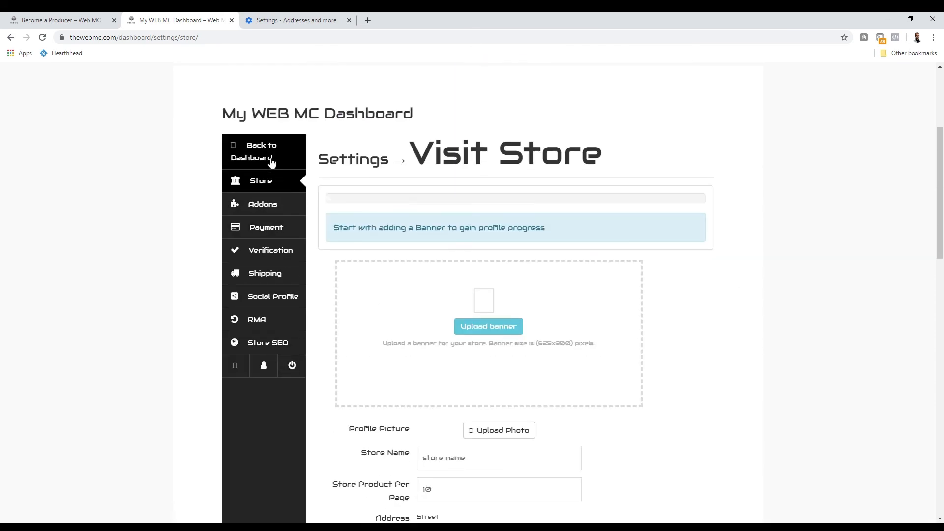
{"action": "left_click", "coordinate": [279, 207]}
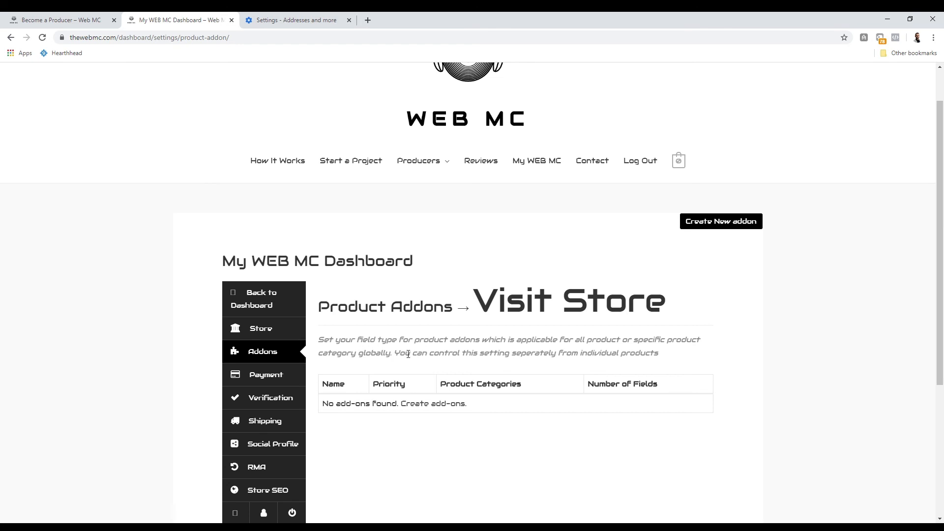
Open the payment settings and examine the PayPal, bank transfer and Wirecard withdrawal methods
{"action": "left_click", "coordinate": [277, 385]}
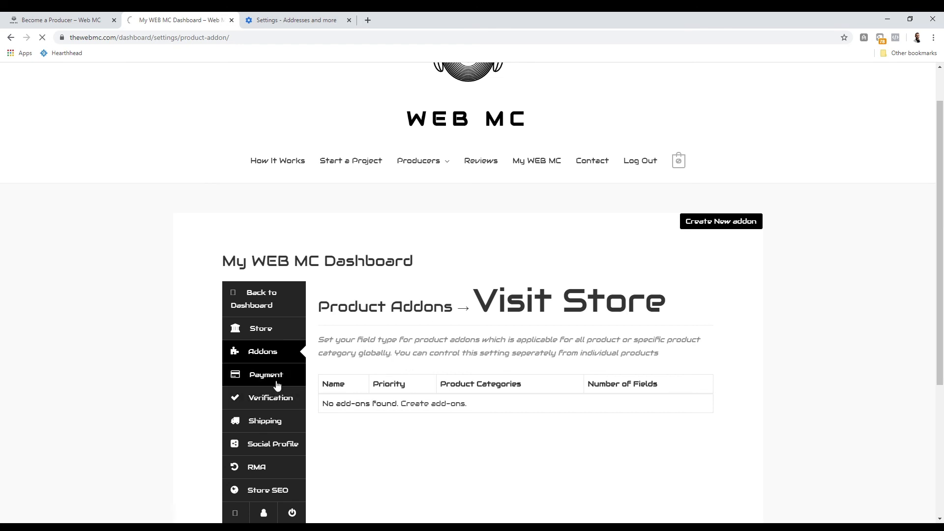
{"action": "scroll", "coordinate": [447, 419], "scroll_direction": "down", "scroll_amount": 3}
{"action": "scroll", "coordinate": [443, 408], "scroll_direction": "down", "scroll_amount": 1}
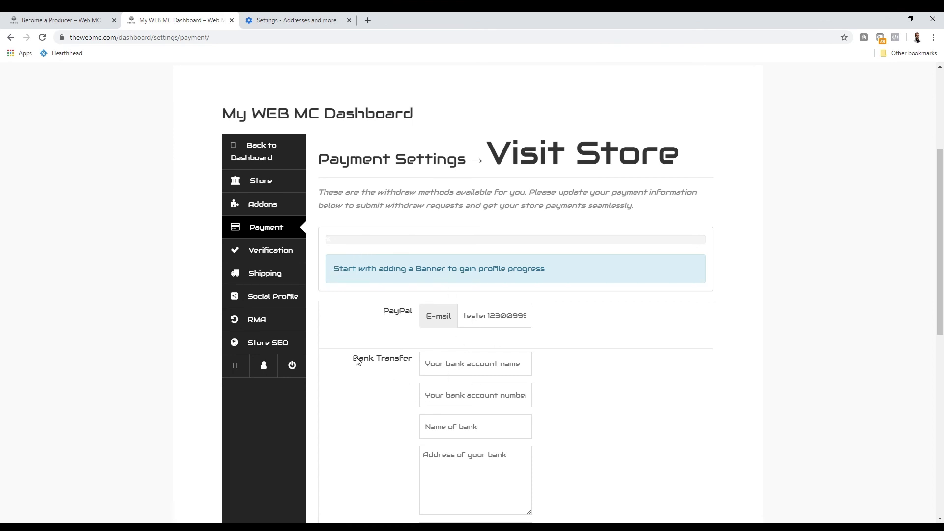
{"action": "scroll", "coordinate": [476, 383], "scroll_direction": "down", "scroll_amount": 2}
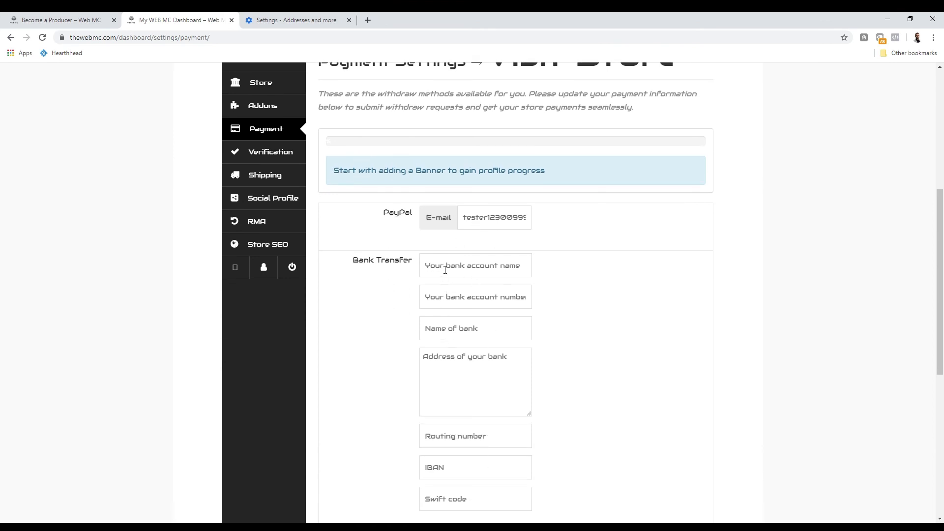
{"action": "scroll", "coordinate": [445, 270], "scroll_direction": "down", "scroll_amount": 1}
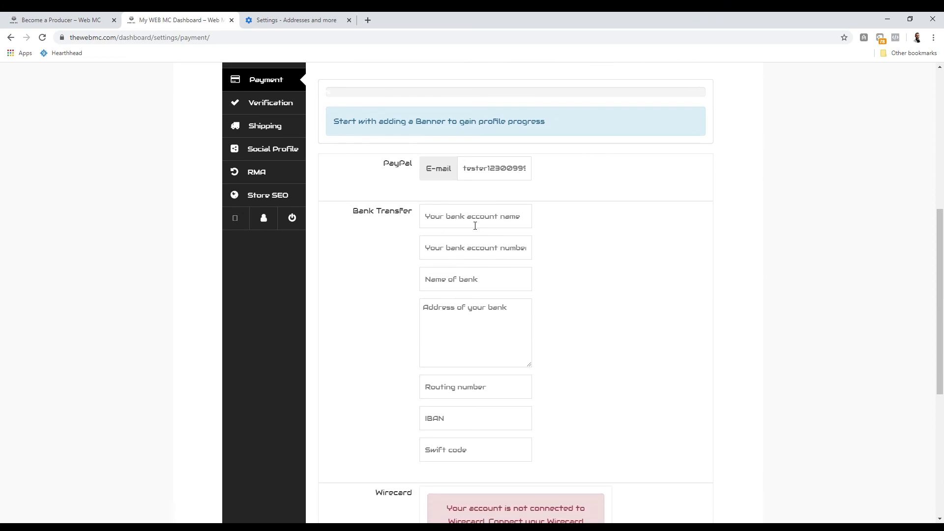
{"action": "scroll", "coordinate": [483, 287], "scroll_direction": "down", "scroll_amount": 1}
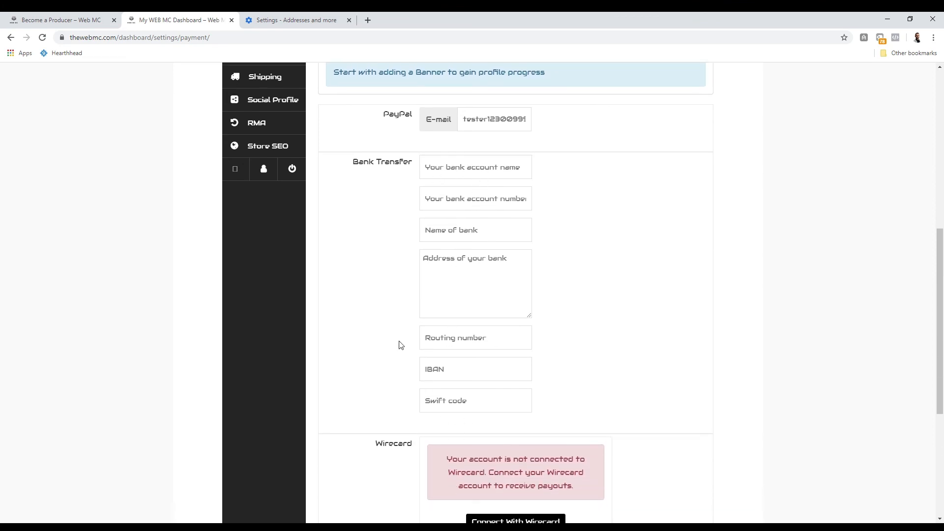
{"action": "scroll", "coordinate": [399, 345], "scroll_direction": "down", "scroll_amount": 3}
Point out the PayPal payout option and its e-mail field in the payment settings
{"action": "scroll", "coordinate": [403, 255], "scroll_direction": "up", "scroll_amount": 4}
{"action": "left_click", "coordinate": [486, 176]}
{"action": "mouse_move", "coordinate": [463, 172]}
{"action": "left_mouse_down"}
{"action": "mouse_move", "coordinate": [540, 173]}
{"action": "mouse_move", "coordinate": [461, 174]}
{"action": "left_mouse_up"}
{"action": "left_click", "coordinate": [506, 173]}
{"action": "left_click", "coordinate": [463, 174]}
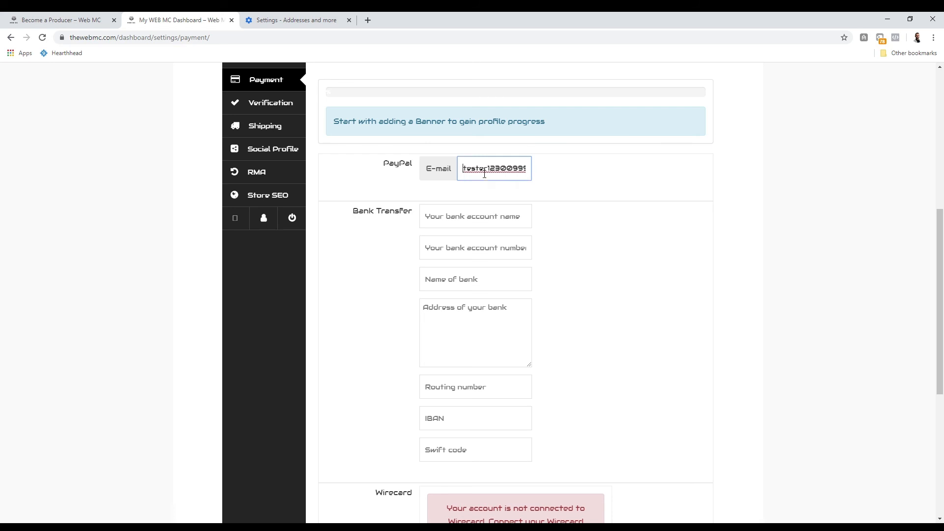
{"action": "left_click", "coordinate": [388, 170]}
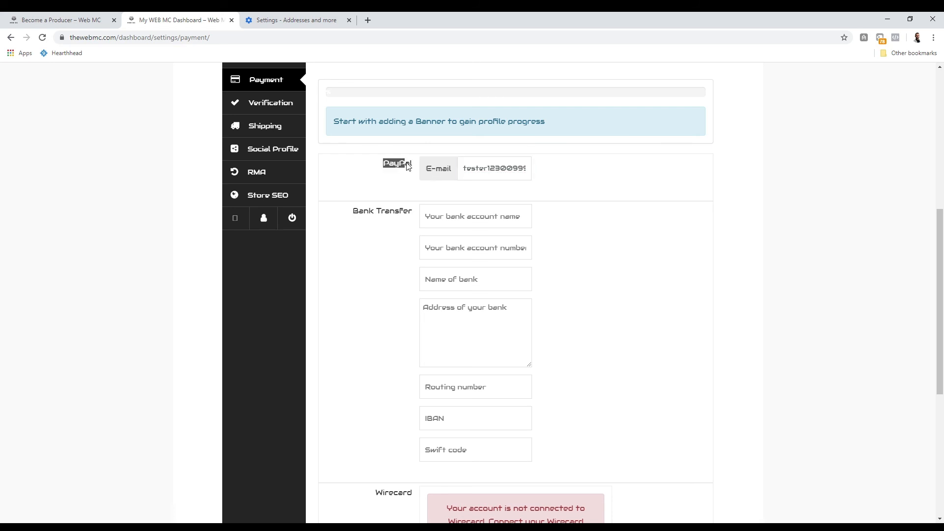
{"action": "left_click_drag", "start_coordinate": [465, 170], "coordinate": [554, 171]}
{"action": "left_click", "coordinate": [554, 171]}
Look over the bank transfer fields and the Wirecard connection section of the payment settings
{"action": "scroll", "coordinate": [305, 297], "scroll_direction": "down", "scroll_amount": 4}
{"action": "scroll", "coordinate": [405, 348], "scroll_direction": "up", "scroll_amount": 1}
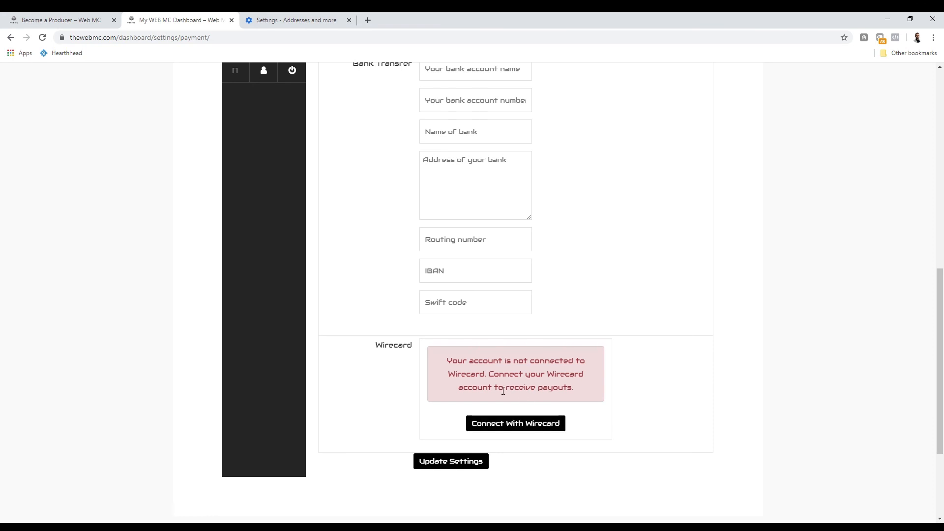
{"action": "scroll", "coordinate": [418, 381], "scroll_direction": "up", "scroll_amount": 2}
{"action": "scroll", "coordinate": [424, 399], "scroll_direction": "down", "scroll_amount": 2}
{"action": "scroll", "coordinate": [504, 432], "scroll_direction": "up", "scroll_amount": 6}
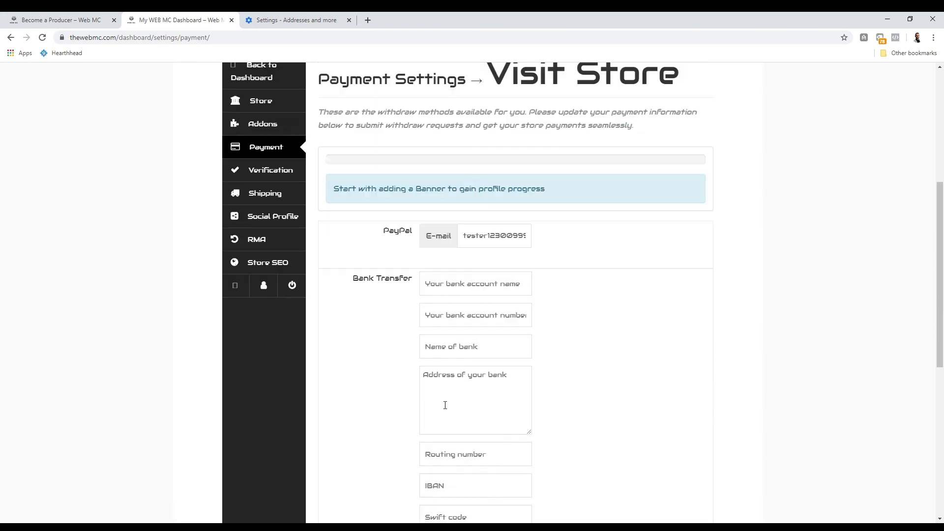
Open the verification settings and start the ID verification to view its ID types and photo upload
{"action": "left_click", "coordinate": [268, 253]}
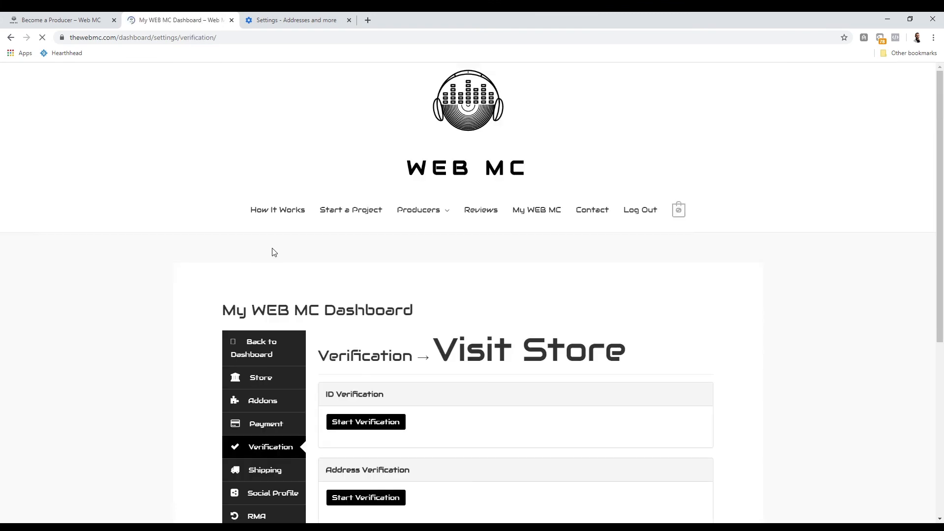
{"action": "scroll", "coordinate": [413, 394], "scroll_direction": "down", "scroll_amount": 3}
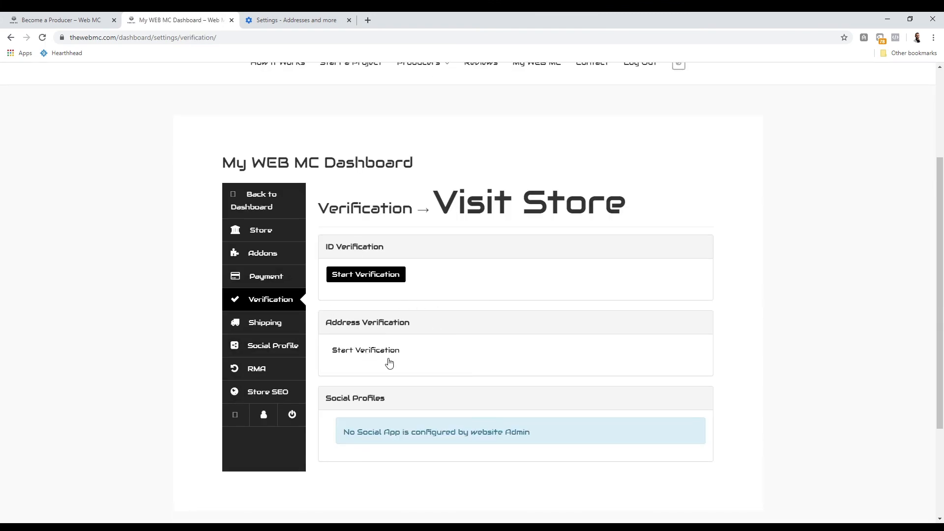
{"action": "left_click", "coordinate": [344, 274]}
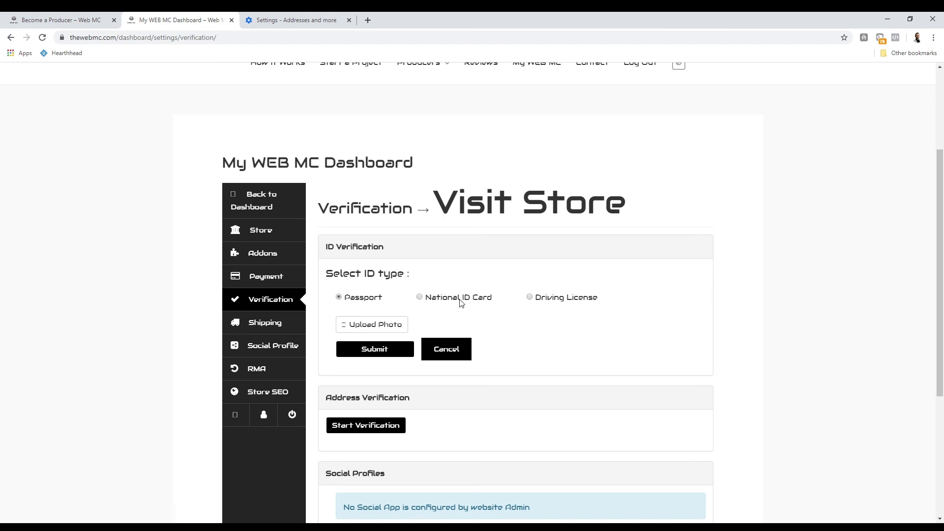
Start the address verification and examine its street, city, postcode, country and state fields
{"action": "scroll", "coordinate": [474, 310], "scroll_direction": "down", "scroll_amount": 3}
{"action": "left_click", "coordinate": [357, 283]}
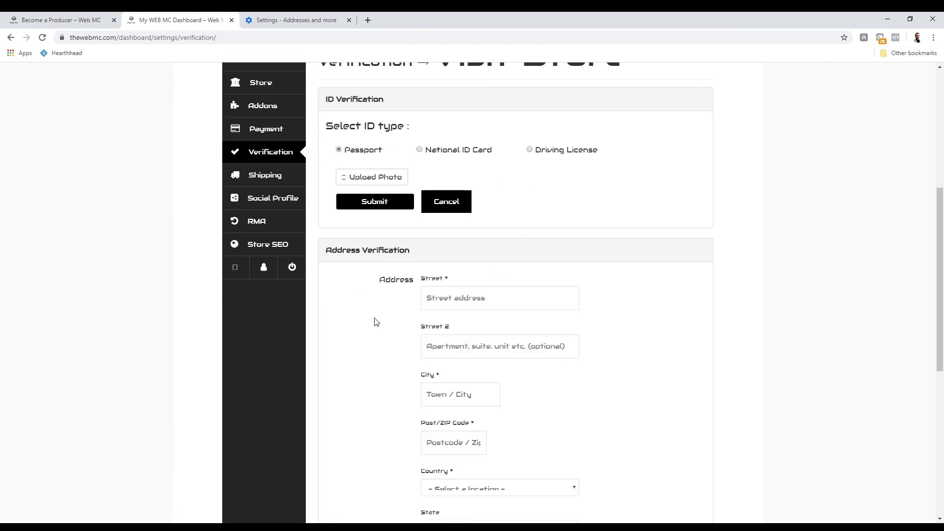
{"action": "scroll", "coordinate": [376, 321], "scroll_direction": "down", "scroll_amount": 4}
{"action": "scroll", "coordinate": [451, 308], "scroll_direction": "up", "scroll_amount": 3}
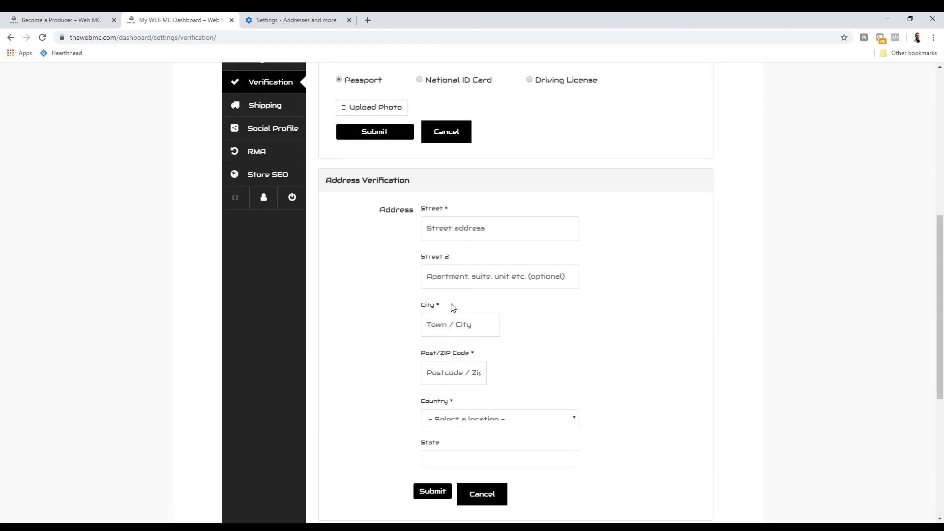
{"action": "scroll", "coordinate": [466, 312], "scroll_direction": "down", "scroll_amount": 3}
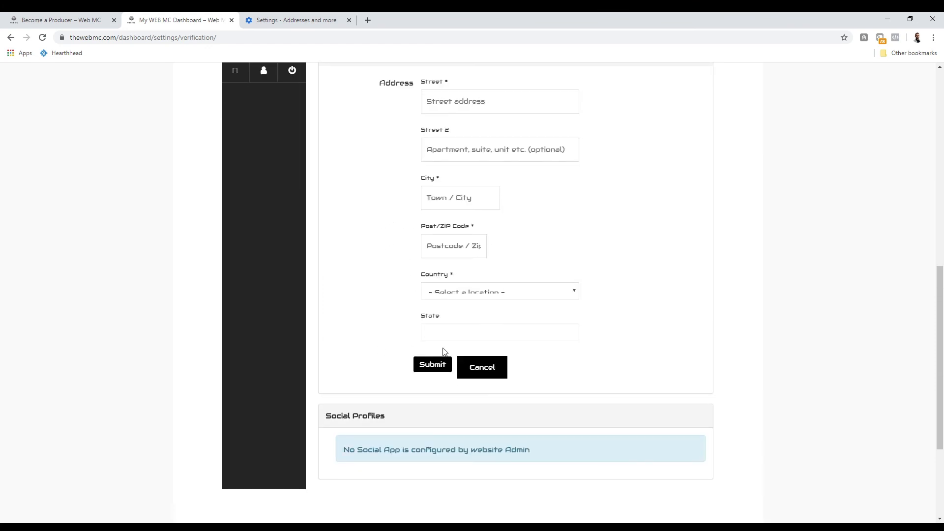
Open the shipping settings and look over the shipping zones table
{"action": "scroll", "coordinate": [459, 350], "scroll_direction": "up", "scroll_amount": 5}
{"action": "scroll", "coordinate": [364, 339], "scroll_direction": "up", "scroll_amount": 3}
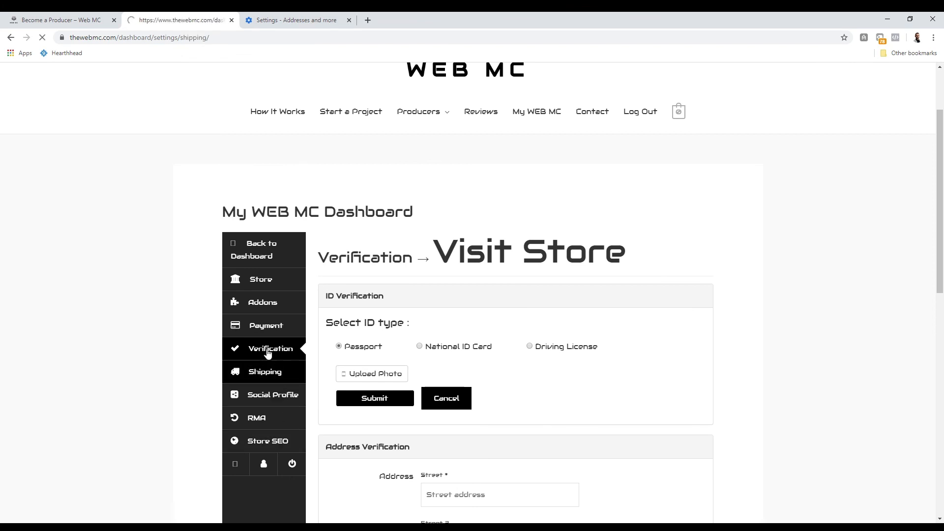
{"action": "scroll", "coordinate": [362, 411], "scroll_direction": "down", "scroll_amount": 4}
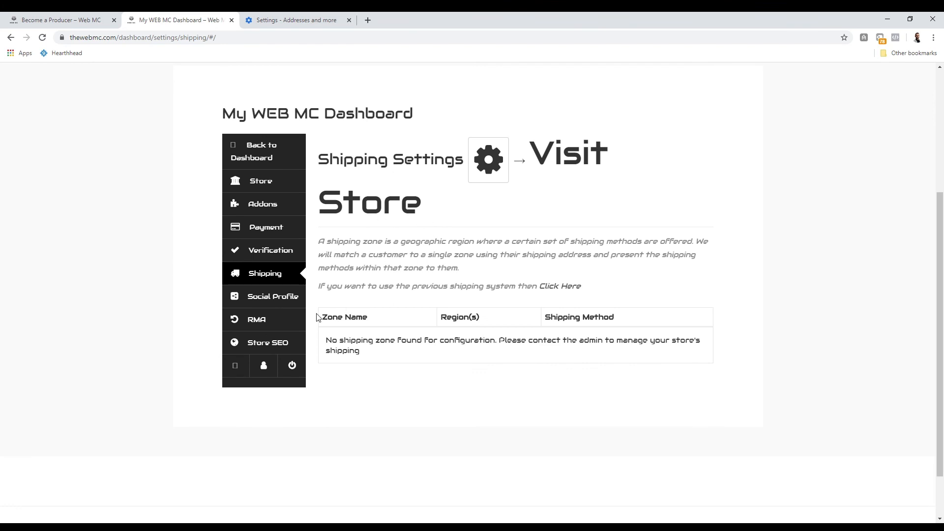
Open the social profile settings and review the link fields for the supported networks
{"action": "left_click", "coordinate": [291, 301]}
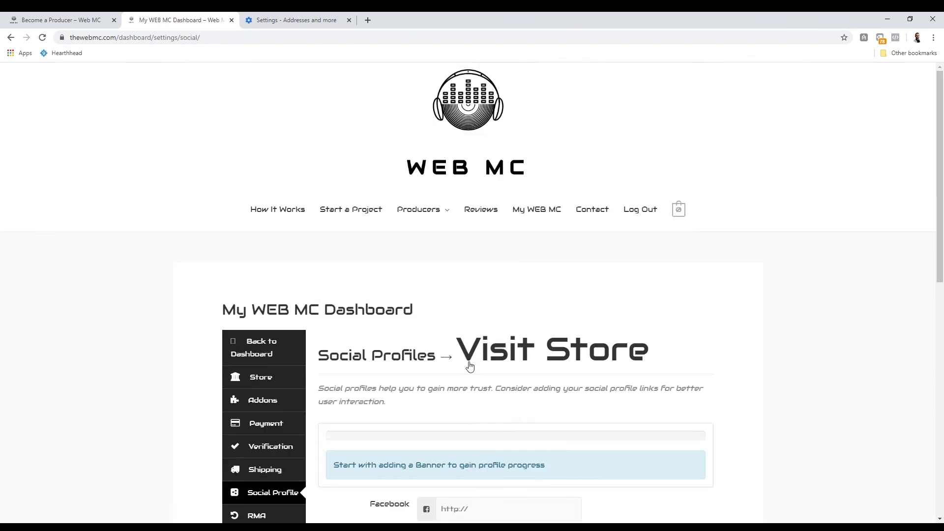
{"action": "scroll", "coordinate": [473, 364], "scroll_direction": "down", "scroll_amount": 4}
{"action": "scroll", "coordinate": [438, 320], "scroll_direction": "down", "scroll_amount": 4}
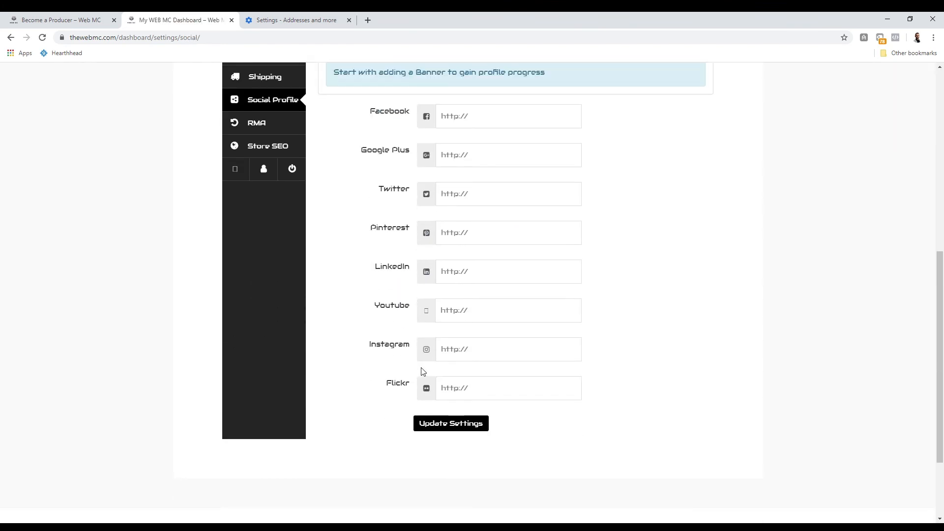
{"action": "scroll", "coordinate": [455, 392], "scroll_direction": "up", "scroll_amount": 2}
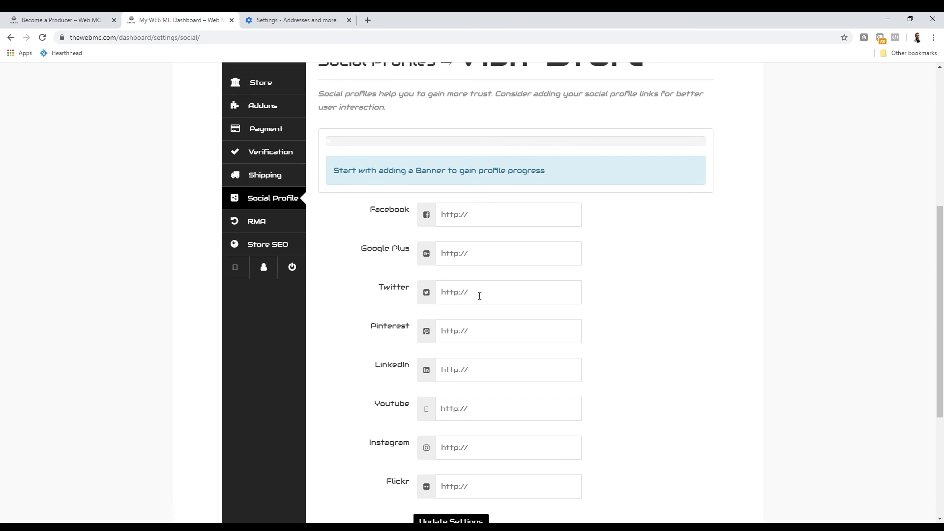
{"action": "left_click", "coordinate": [457, 453]}
{"action": "type", "text": "http"}
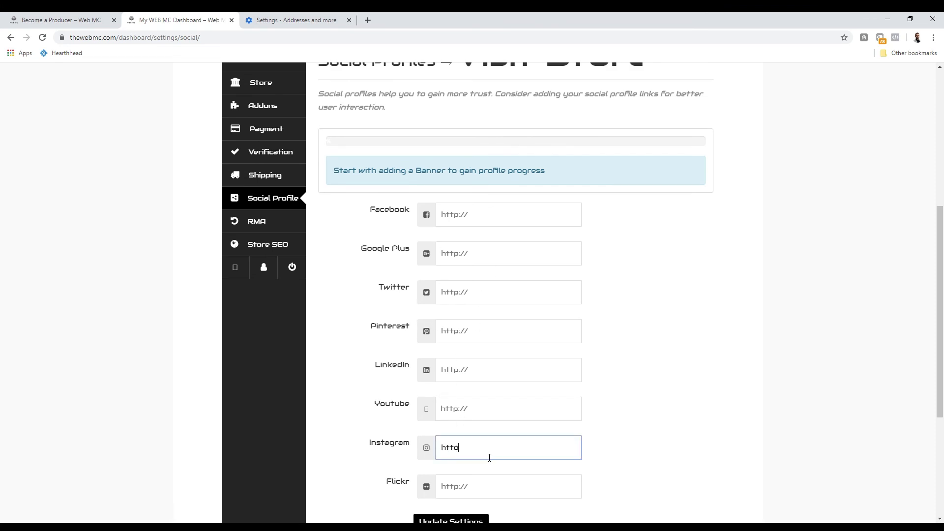
{"action": "type", "text": "://instagram.com/test123"}
{"action": "left_click_drag", "start_coordinate": [568, 453], "coordinate": [532, 452]}
{"action": "left_click", "coordinate": [531, 453]}
{"action": "left_click", "coordinate": [620, 454]}
{"action": "scroll", "coordinate": [496, 489], "scroll_direction": "down", "scroll_amount": 4}
{"action": "scroll", "coordinate": [274, 424], "scroll_direction": "up", "scroll_amount": 5}
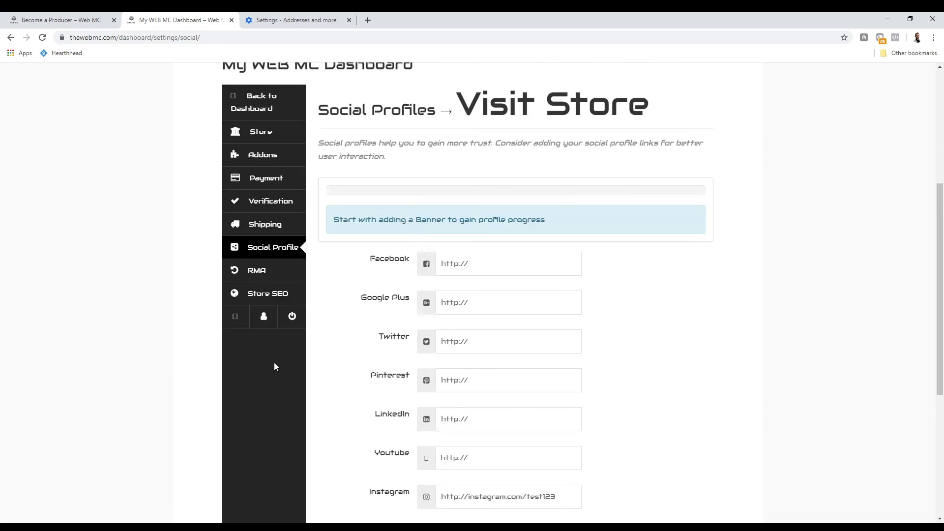
Open the Store SEO settings and examine the SEO title, meta, Facebook and Twitter fields
{"action": "left_click", "coordinate": [249, 299]}
{"action": "scroll", "coordinate": [394, 404], "scroll_direction": "down", "scroll_amount": 7}
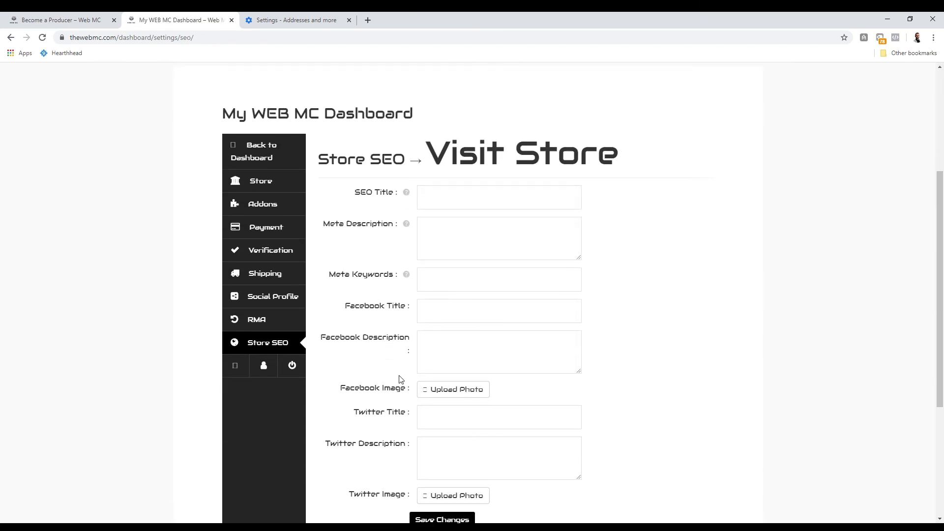
{"action": "scroll", "coordinate": [386, 337], "scroll_direction": "up", "scroll_amount": 3}
{"action": "scroll", "coordinate": [413, 390], "scroll_direction": "down", "scroll_amount": 2}
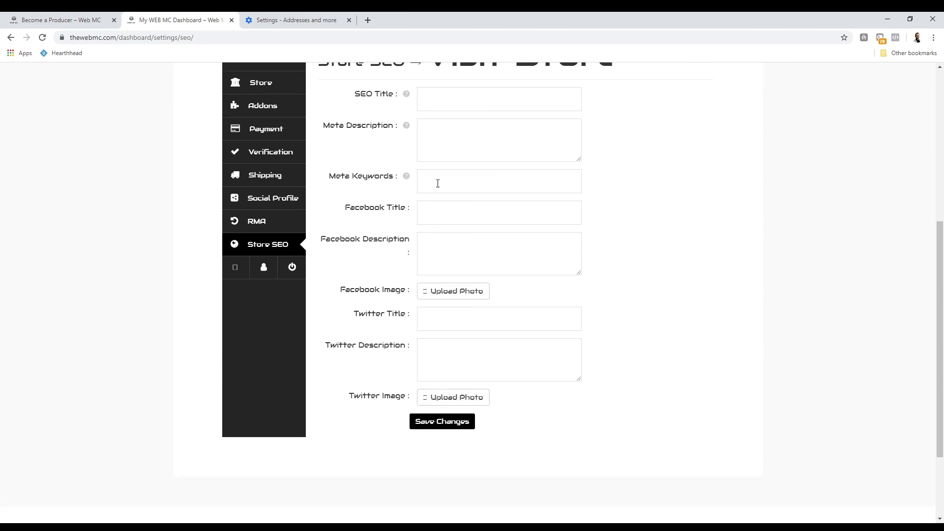
{"action": "scroll", "coordinate": [422, 197], "scroll_direction": "up", "scroll_amount": 1}
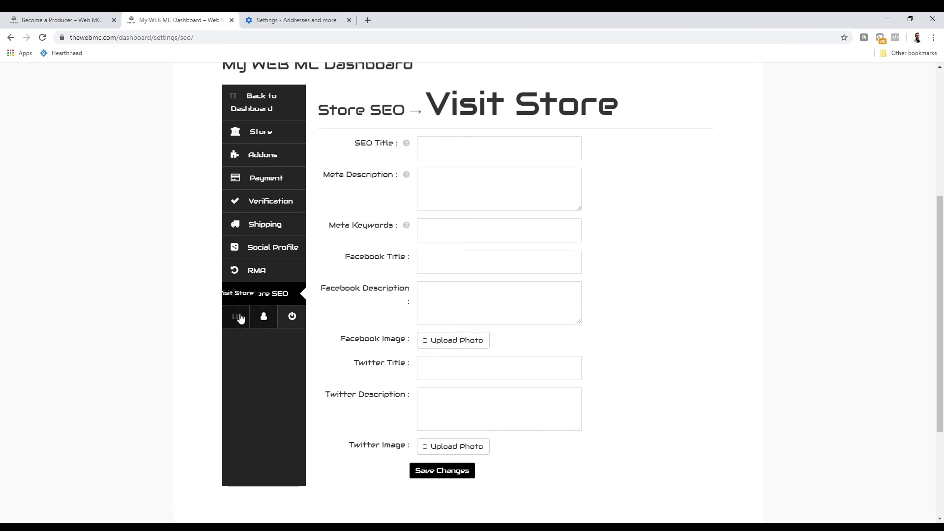
Open the account editing page and look over the name, e-mail and password change fields
{"action": "scroll", "coordinate": [260, 302], "scroll_direction": "up", "scroll_amount": 1}
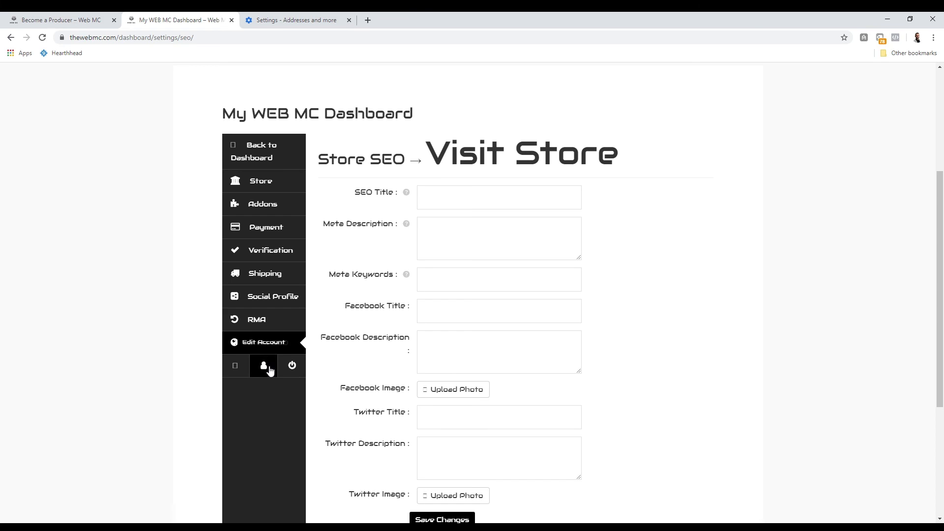
{"action": "scroll", "coordinate": [401, 365], "scroll_direction": "down", "scroll_amount": 4}
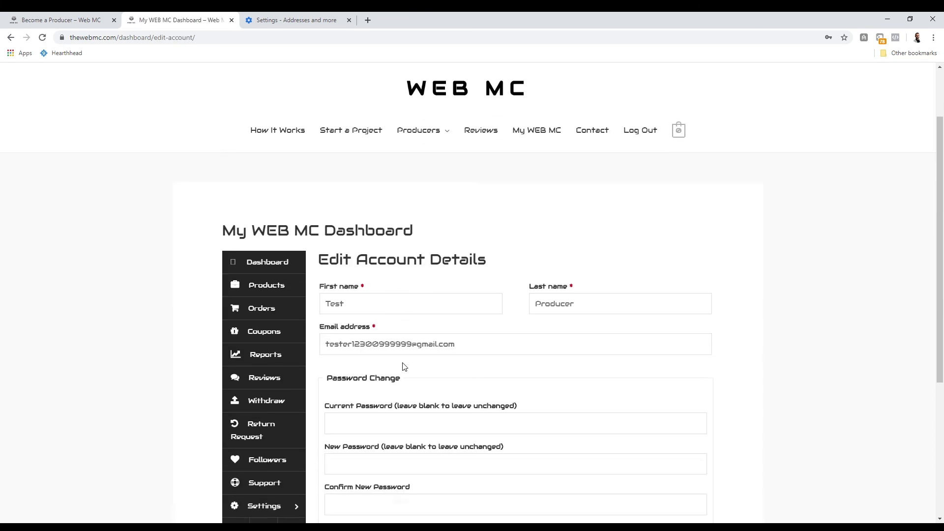
{"action": "scroll", "coordinate": [432, 392], "scroll_direction": "up", "scroll_amount": 2}
{"action": "scroll", "coordinate": [432, 392], "scroll_direction": "down", "scroll_amount": 1}
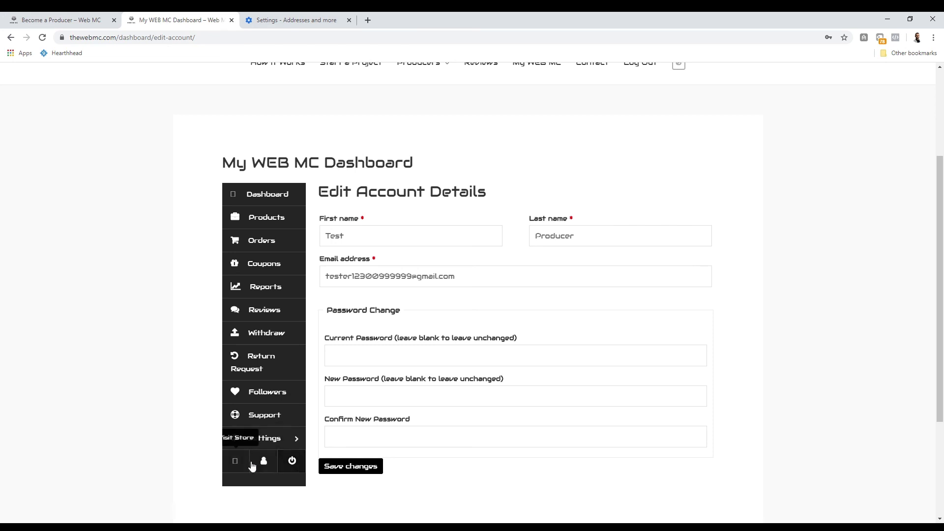
Visit the producer's public store and look over its banner, profile picture, ratings and products area
{"action": "left_click", "coordinate": [235, 461]}
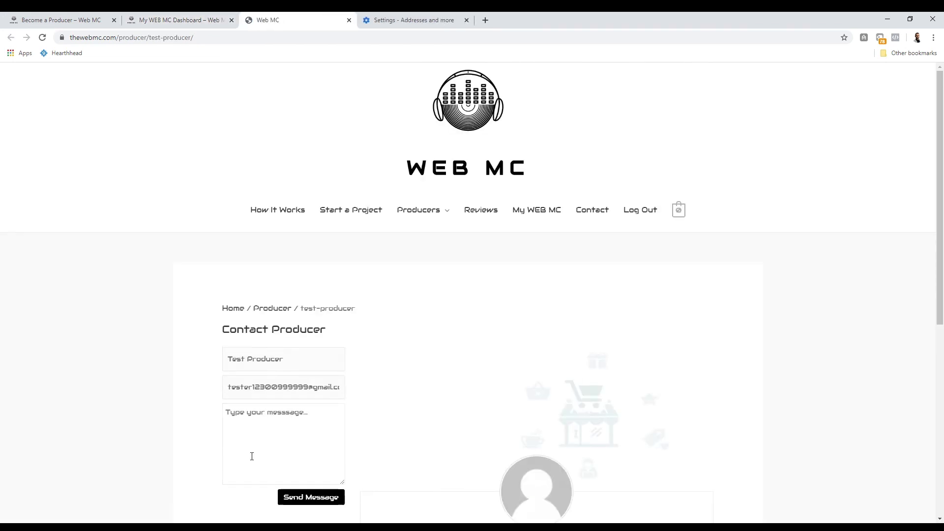
{"action": "scroll", "coordinate": [429, 370], "scroll_direction": "down", "scroll_amount": 1}
{"action": "scroll", "coordinate": [530, 395], "scroll_direction": "up", "scroll_amount": 1}
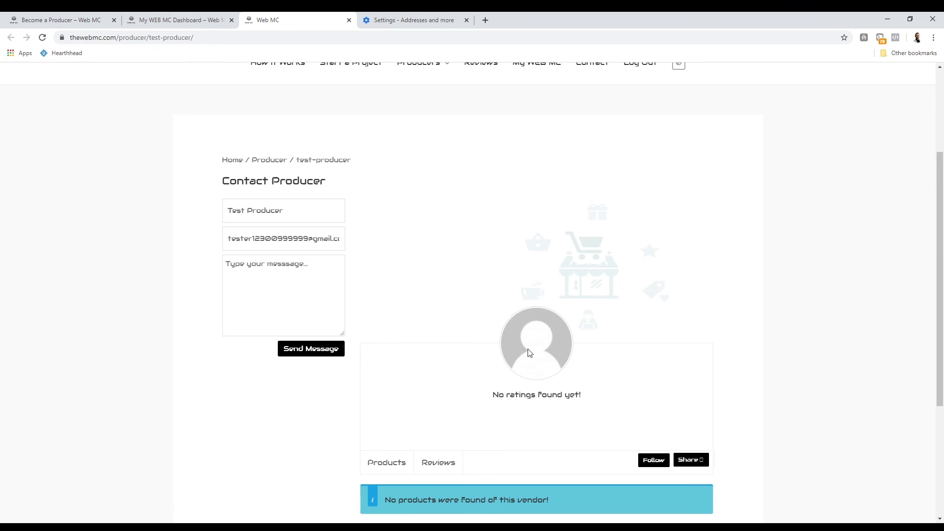
{"action": "scroll", "coordinate": [541, 345], "scroll_direction": "down", "scroll_amount": 2}
{"action": "scroll", "coordinate": [367, 294], "scroll_direction": "up", "scroll_amount": 1}
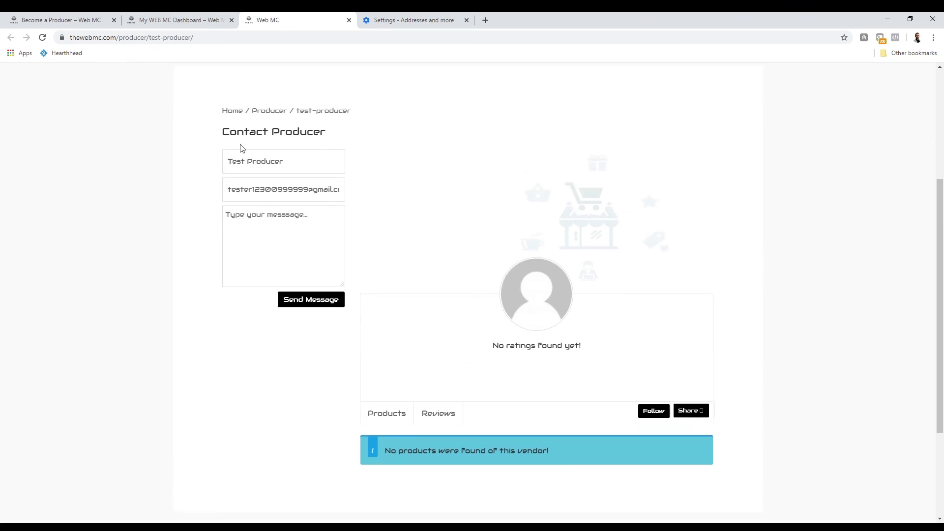
Point out the Contact Producer form and its e-mail field on the public store page
{"action": "left_click_drag", "start_coordinate": [229, 137], "coordinate": [329, 141]}
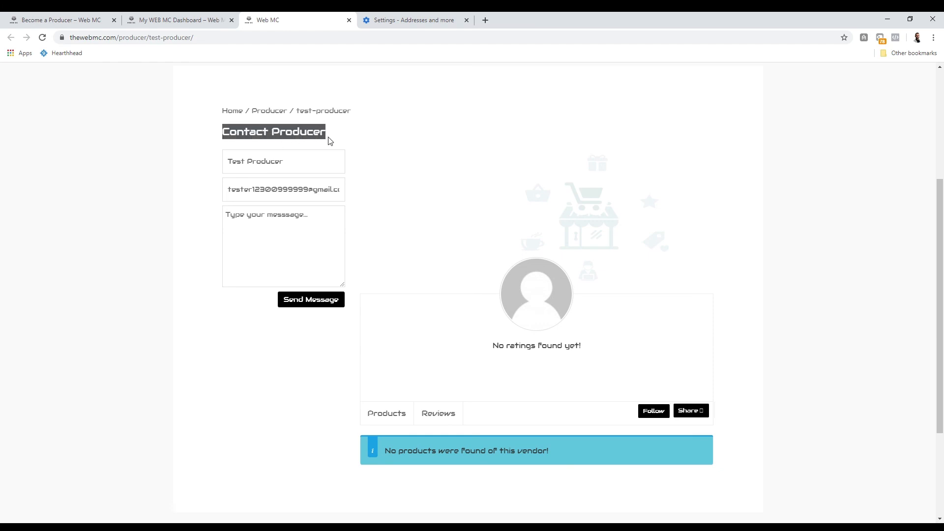
{"action": "left_click", "coordinate": [251, 141]}
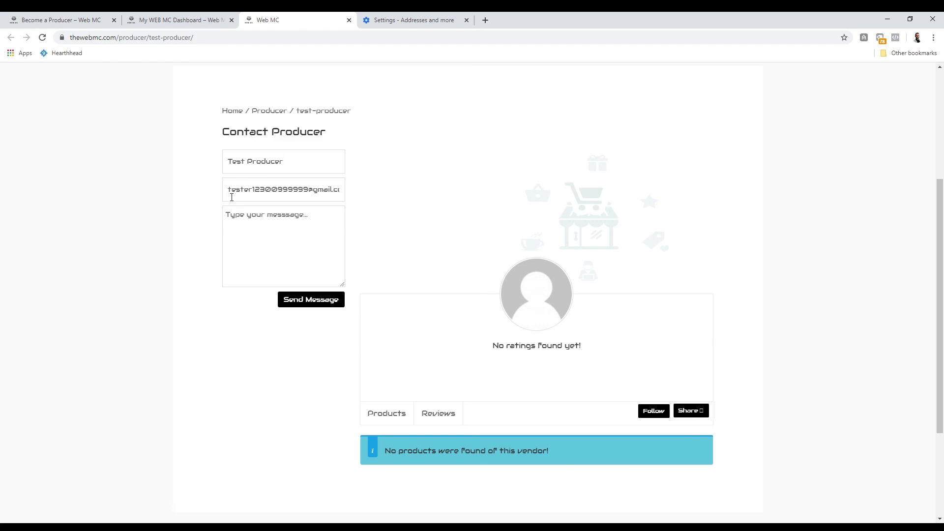
{"action": "scroll", "coordinate": [497, 396], "scroll_direction": "down", "scroll_amount": 3}
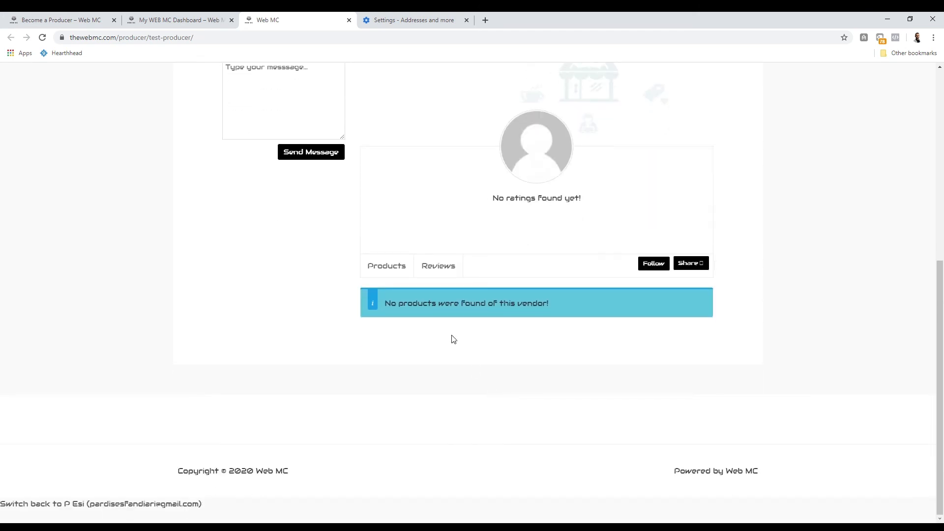
{"action": "scroll", "coordinate": [251, 203], "scroll_direction": "up", "scroll_amount": 4}
{"action": "mouse_move", "coordinate": [229, 242]}
{"action": "left_mouse_down"}
{"action": "mouse_move", "coordinate": [338, 241]}
{"action": "mouse_move", "coordinate": [229, 241]}
{"action": "left_mouse_up"}
{"action": "left_click", "coordinate": [342, 243]}
{"action": "left_click", "coordinate": [492, 362]}
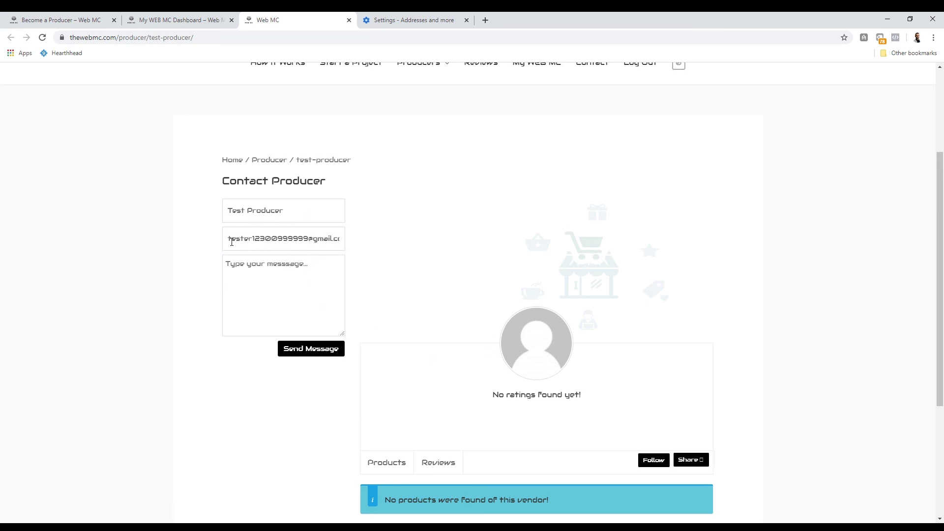
Highlight the e-mail in the Contact Producer form and look over the store's Products section
{"action": "left_click_drag", "start_coordinate": [232, 242], "coordinate": [379, 247]}
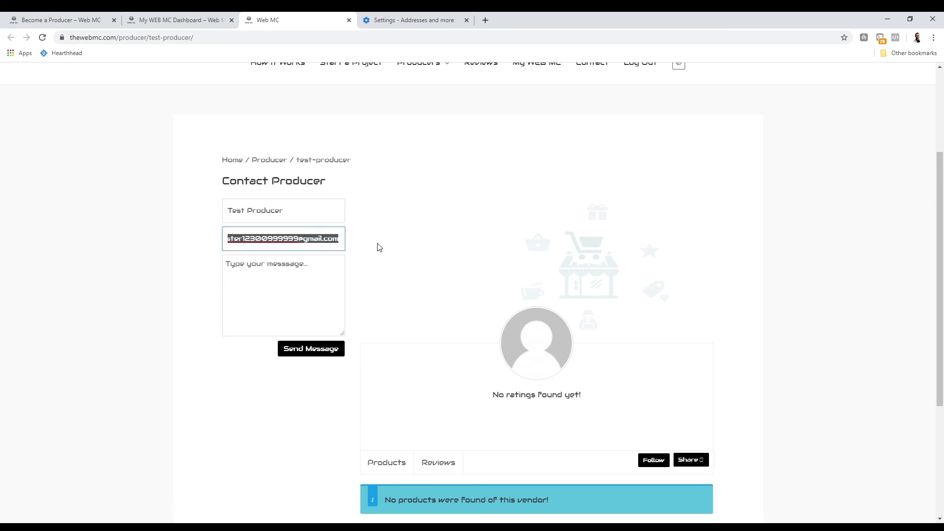
{"action": "left_click", "coordinate": [452, 403]}
{"action": "scroll", "coordinate": [497, 392], "scroll_direction": "down", "scroll_amount": 3}
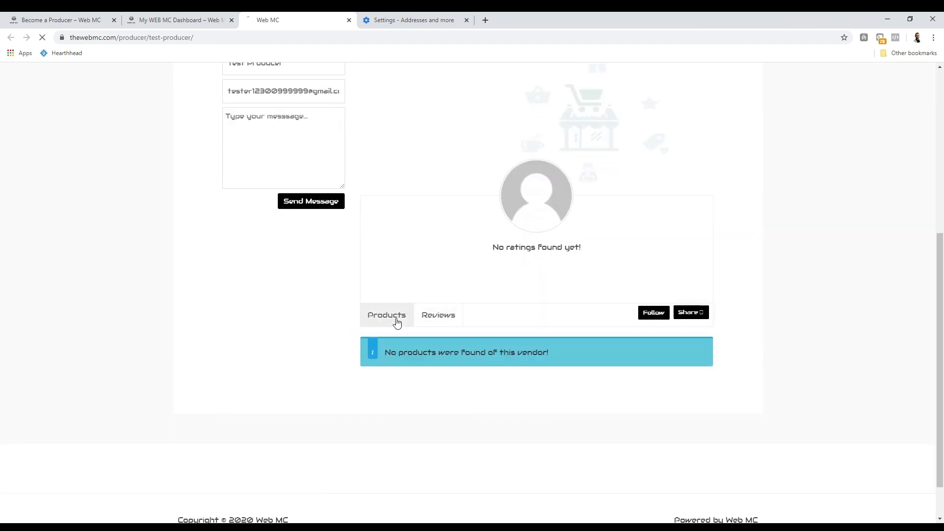
{"action": "scroll", "coordinate": [398, 401], "scroll_direction": "up", "scroll_amount": 6}
{"action": "scroll", "coordinate": [418, 412], "scroll_direction": "down", "scroll_amount": 4}
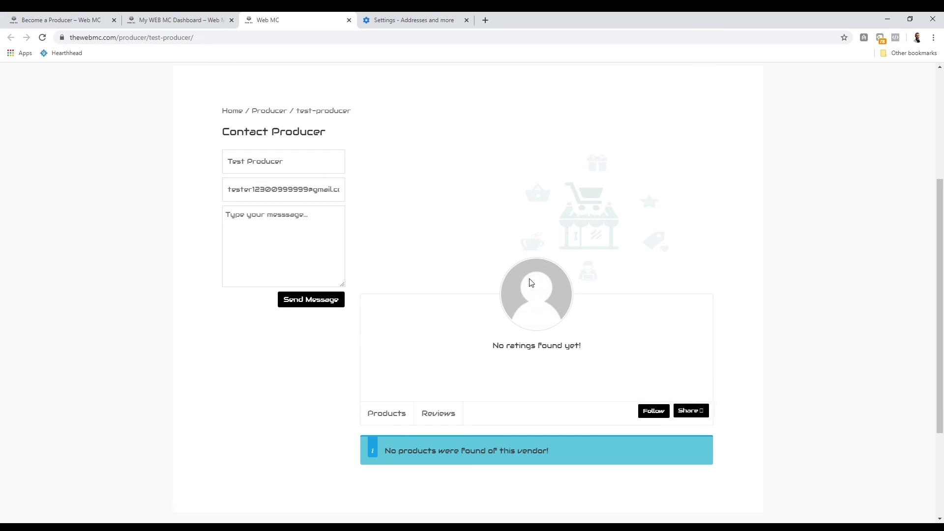
Select the public store's web address and look over the store page and the Producers navigation options
{"action": "left_click", "coordinate": [150, 40]}
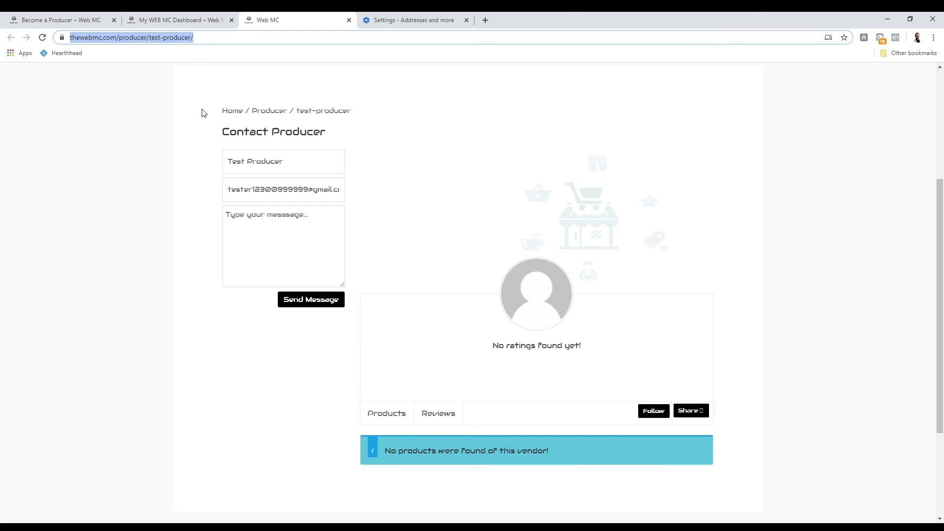
{"action": "scroll", "coordinate": [530, 339], "scroll_direction": "up", "scroll_amount": 4}
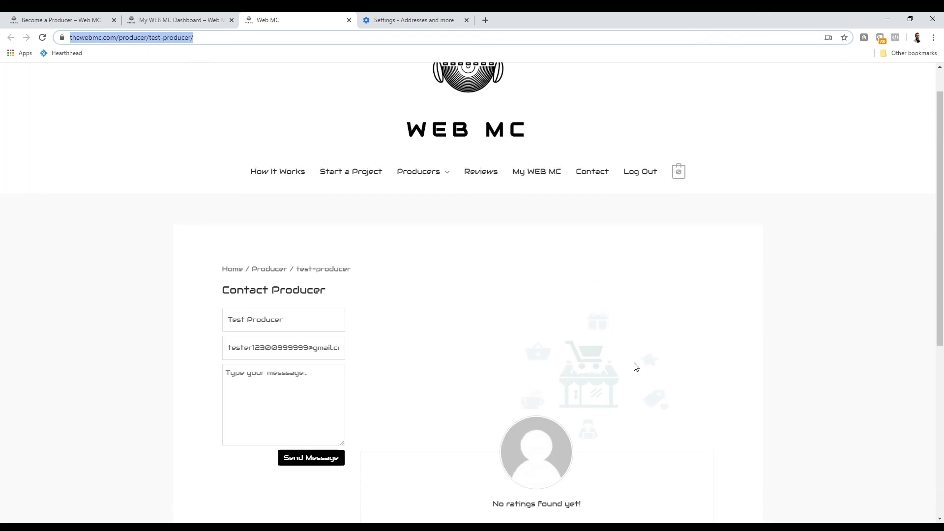
{"action": "scroll", "coordinate": [390, 390], "scroll_direction": "down", "scroll_amount": 3}
{"action": "scroll", "coordinate": [432, 228], "scroll_direction": "up", "scroll_amount": 3}
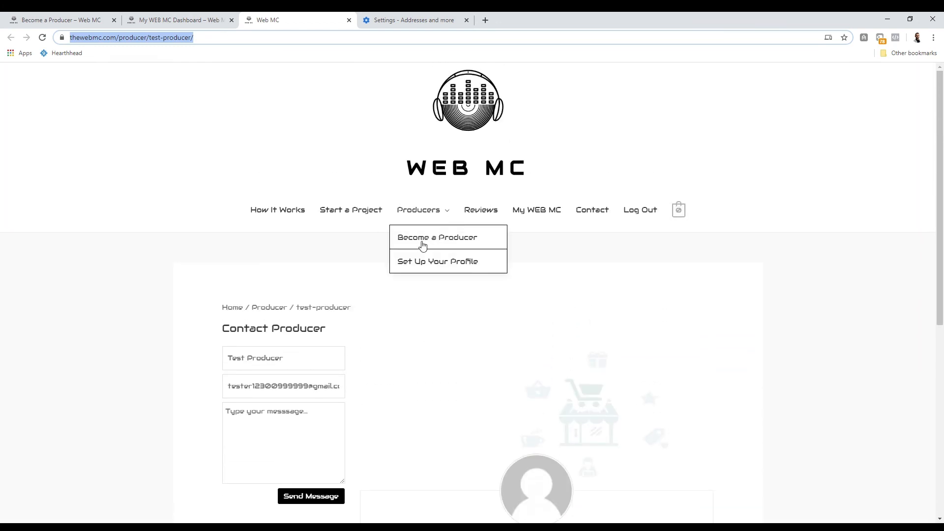